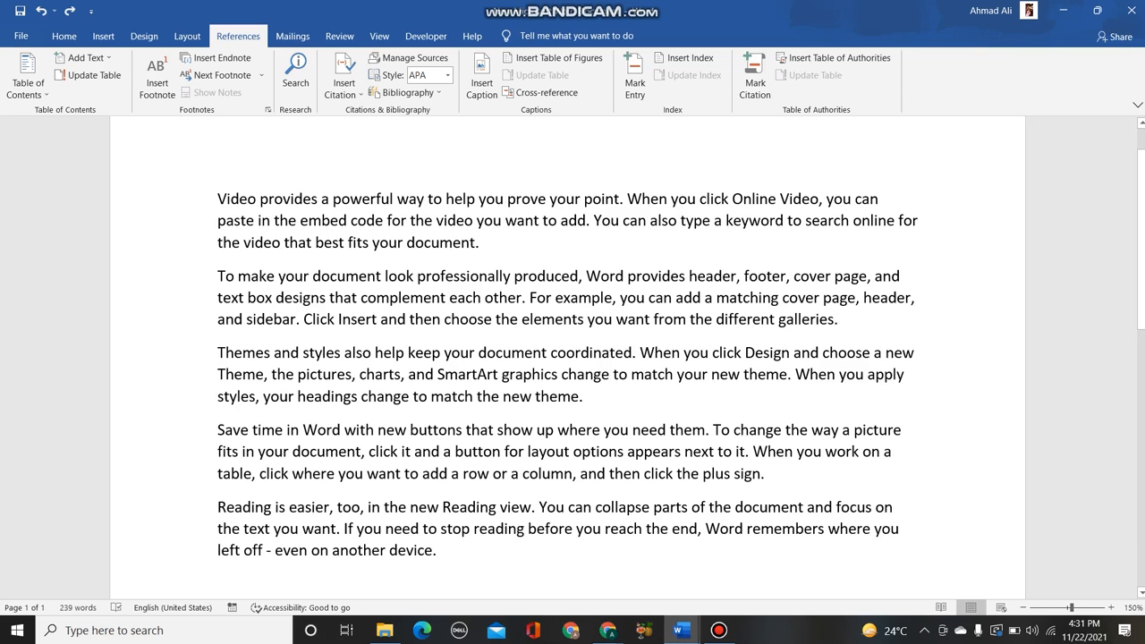
# - Insert a page break at the start of the document and place the cursor on the new blank first page
pyautogui.hotkey('ctrl', 'Home')
pyautogui.hotkey('ctrl', 'Return')
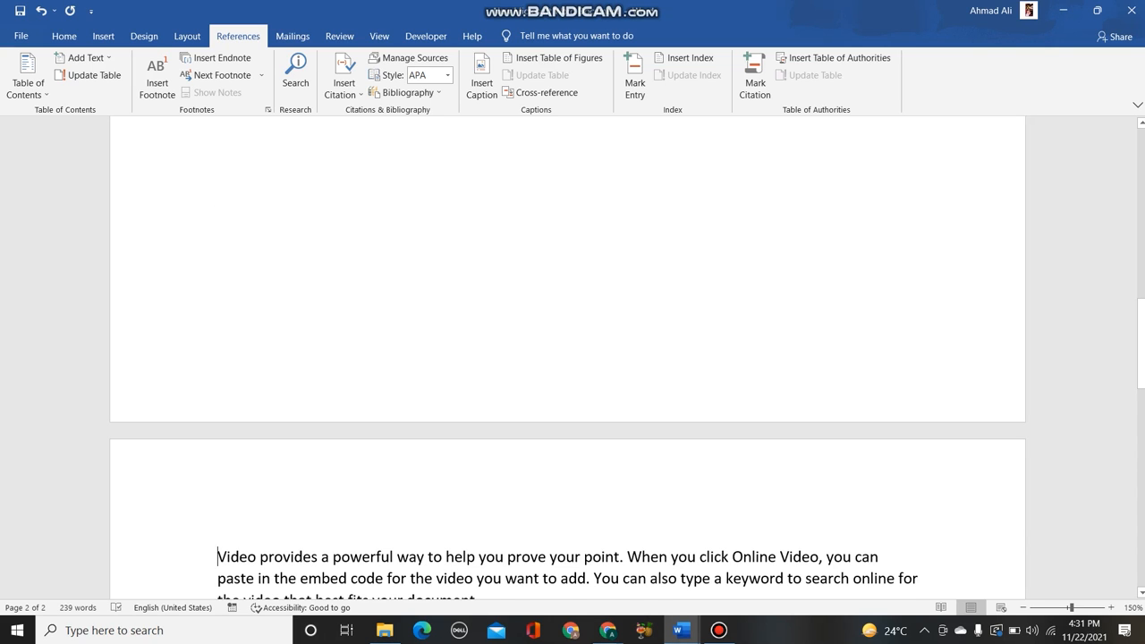
pyautogui.scroll(3, 568, 358)
pyautogui.scroll(3, 567, 358)
pyautogui.scroll(3, 568, 358)
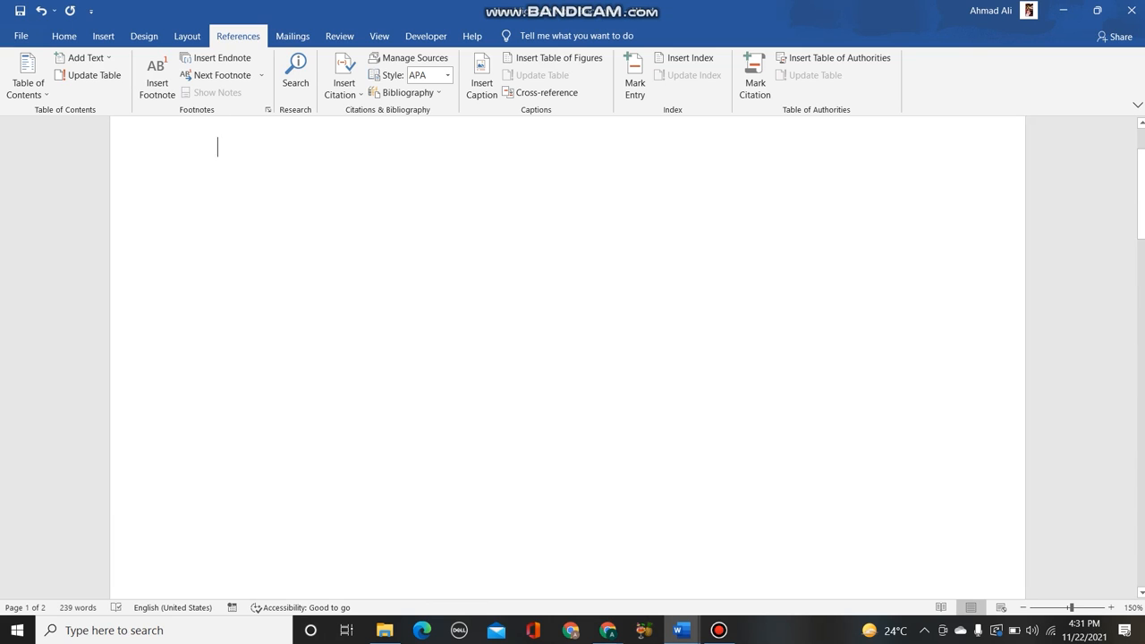
# - Enter the title "CHAPTER#1:INTRUDUCTION" on the blank first page
pyautogui.write('CHAPTER')
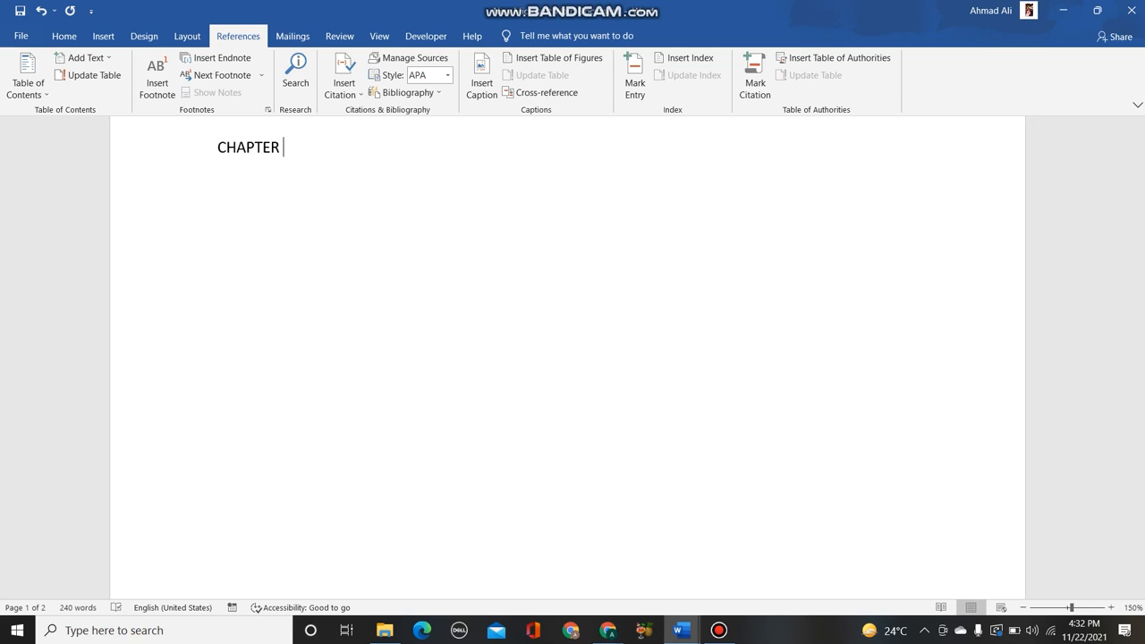
pyautogui.press('BackSpace')
pyautogui.write('#1:INTRUDUCTIO')
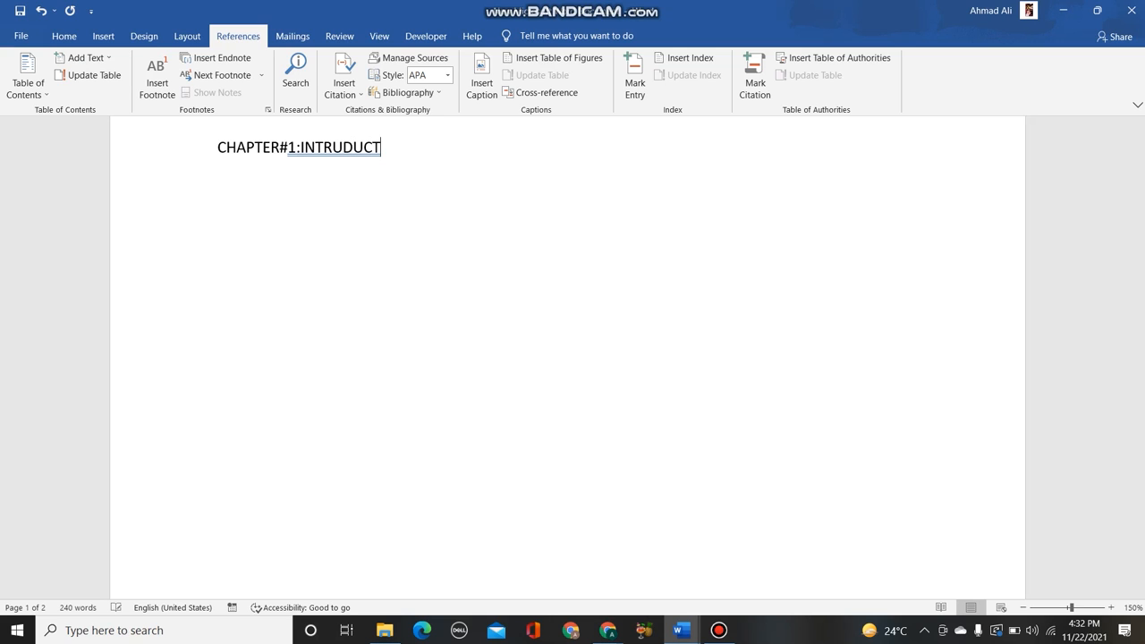
pyautogui.write('N')
pyautogui.press('Return')
pyautogui.write('C')
pyautogui.press('BackSpace')
# - Mark the chapter 1 title as a Level 1 entry for the table of contents
pyautogui.moveTo(407, 149); pyautogui.dragTo(219, 151)
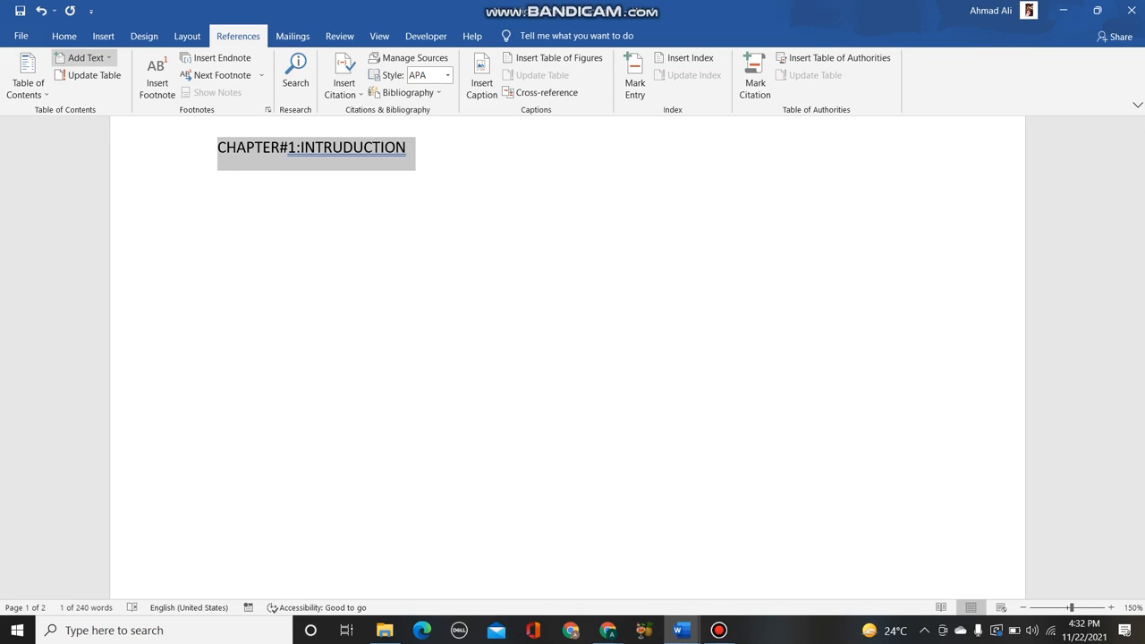
pyautogui.click(86, 57)
pyautogui.click(87, 92)
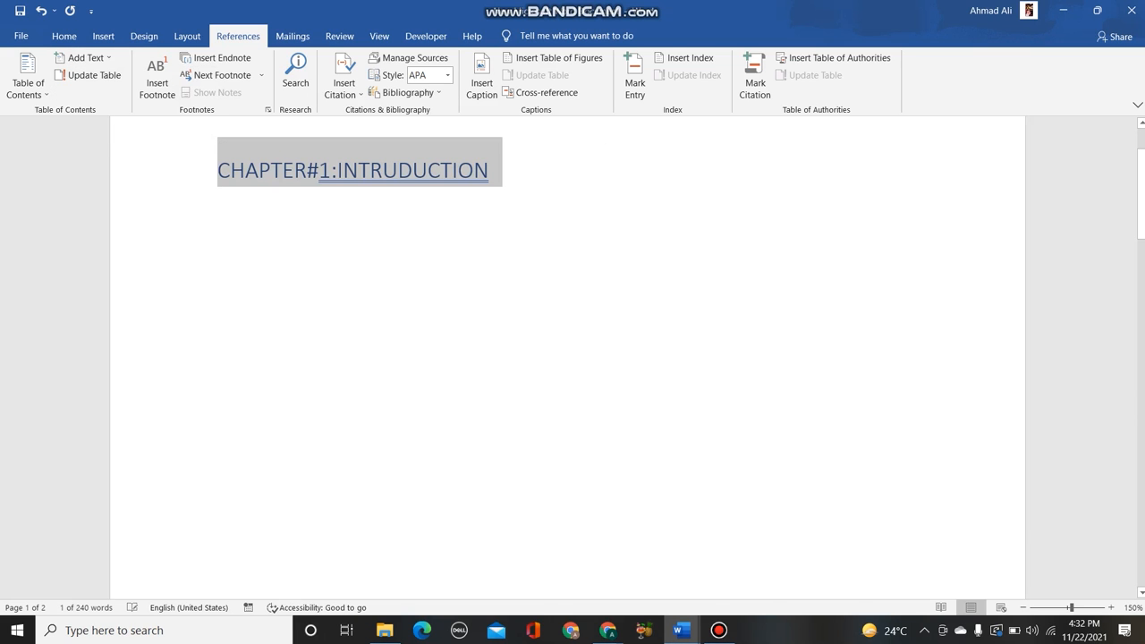
pyautogui.click(490, 170)
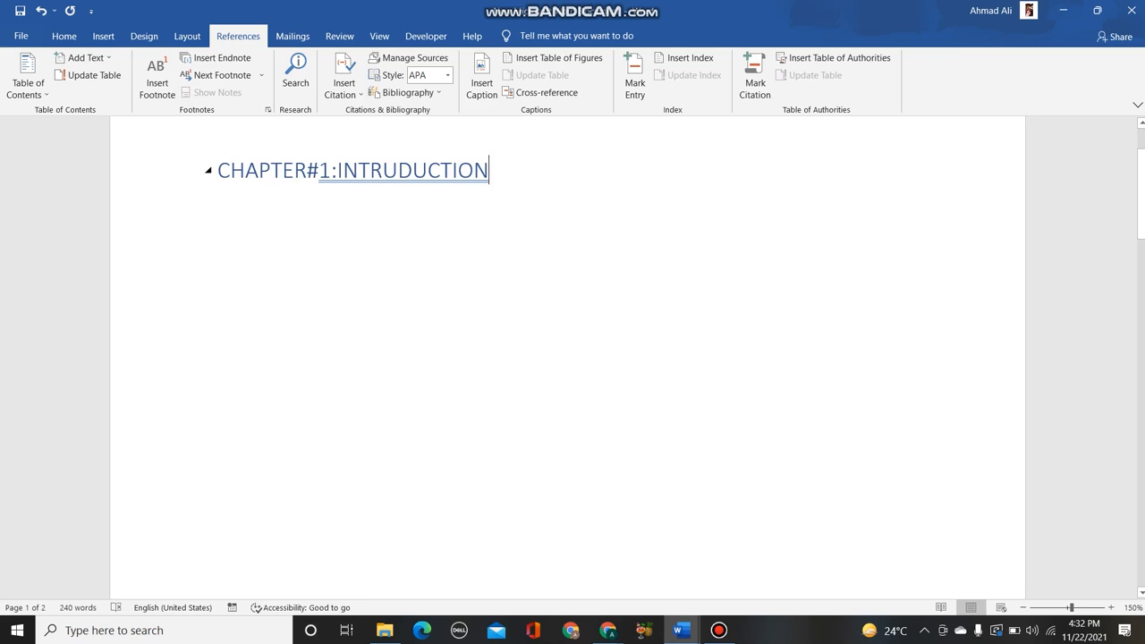
# - Add the title "CHAPTER#2:COMPUTER HISTROY" on a new line below the chapter 1 heading
pyautogui.press('Return')
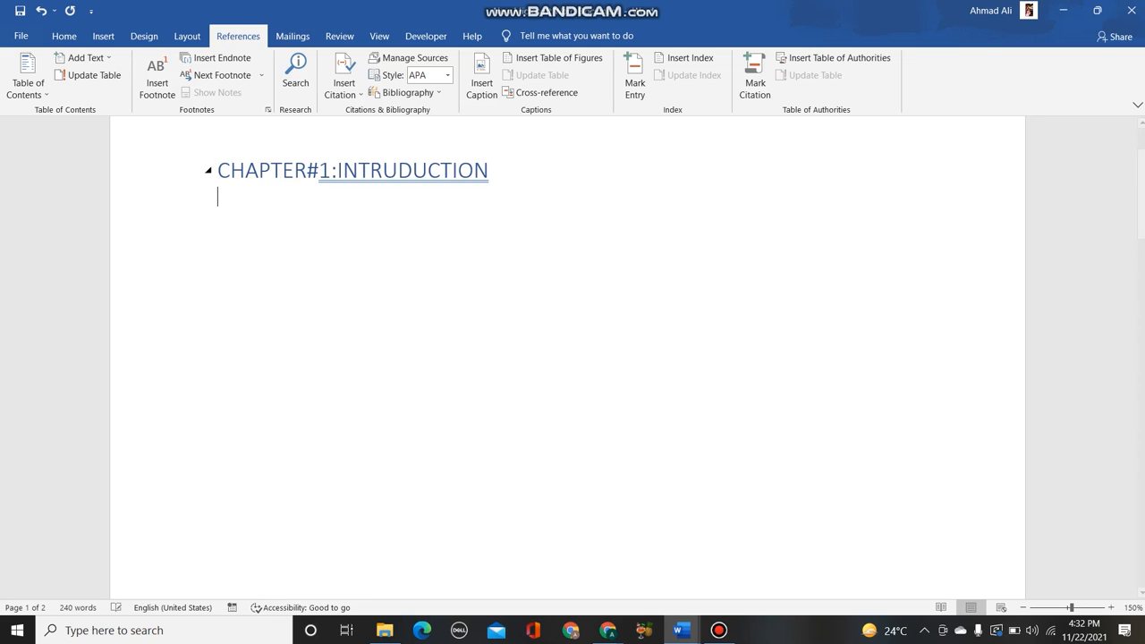
pyautogui.write('CHAPTER#2:')
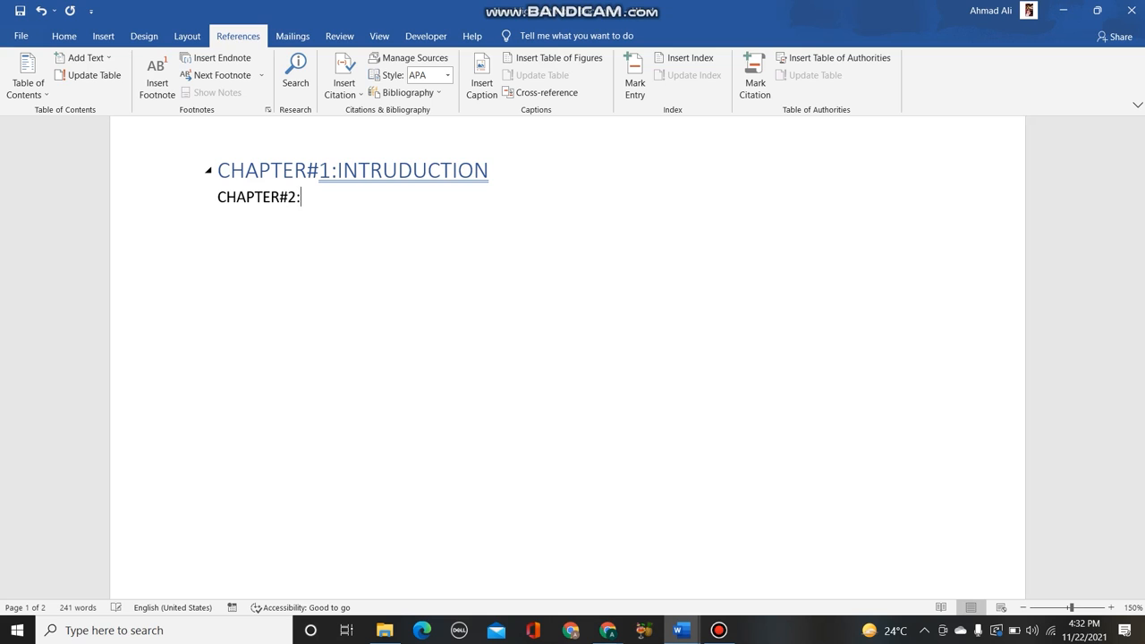
pyautogui.write('COMPUTER HIST')
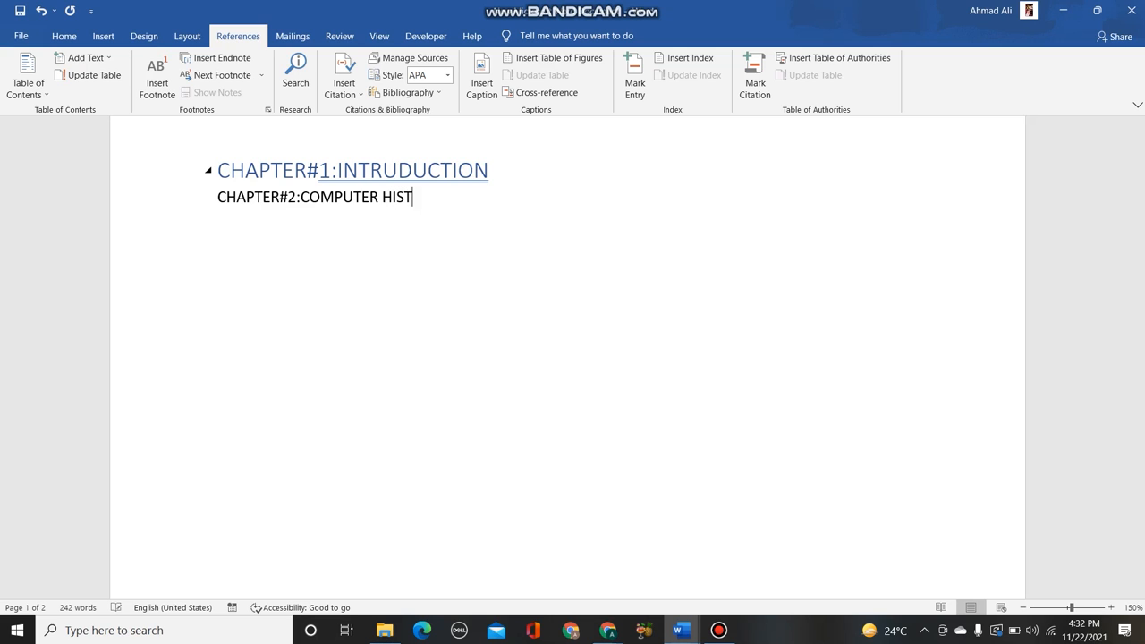
pyautogui.write('ROY')
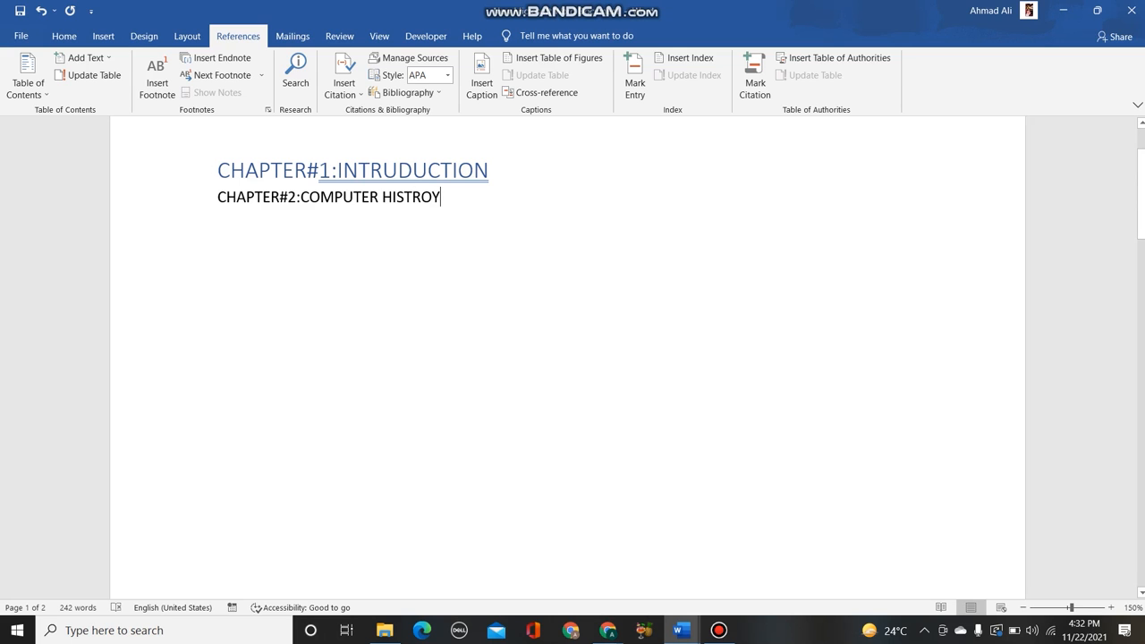
# - Mark the chapter 2 title as a Level 1 entry for the table of contents
pyautogui.moveTo(442, 199); pyautogui.dragTo(218, 198)
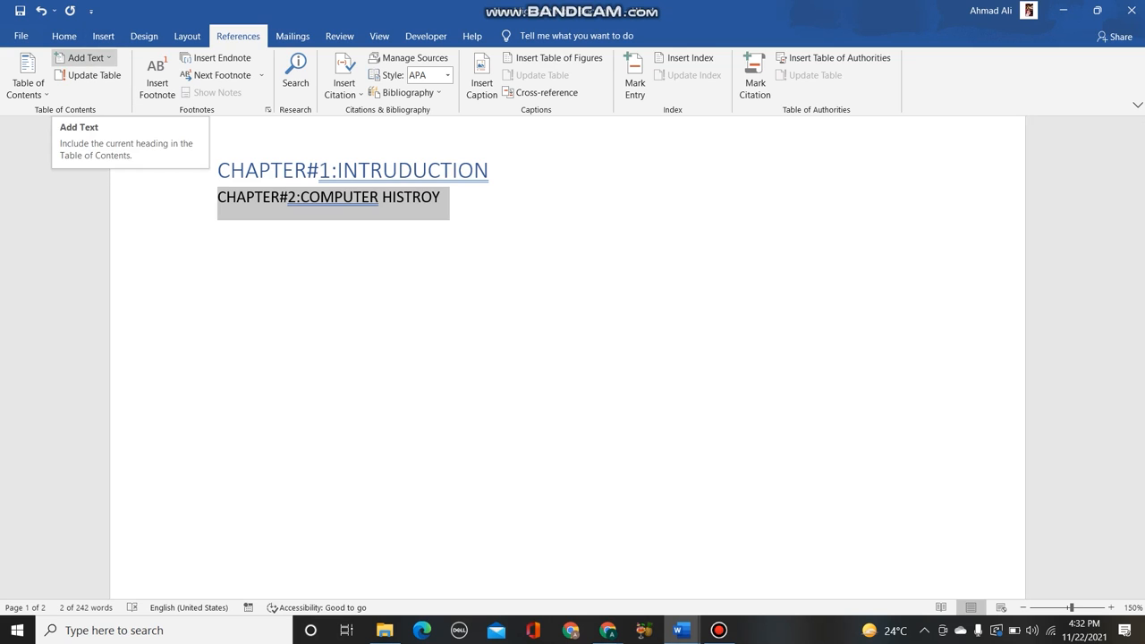
pyautogui.click(85, 57)
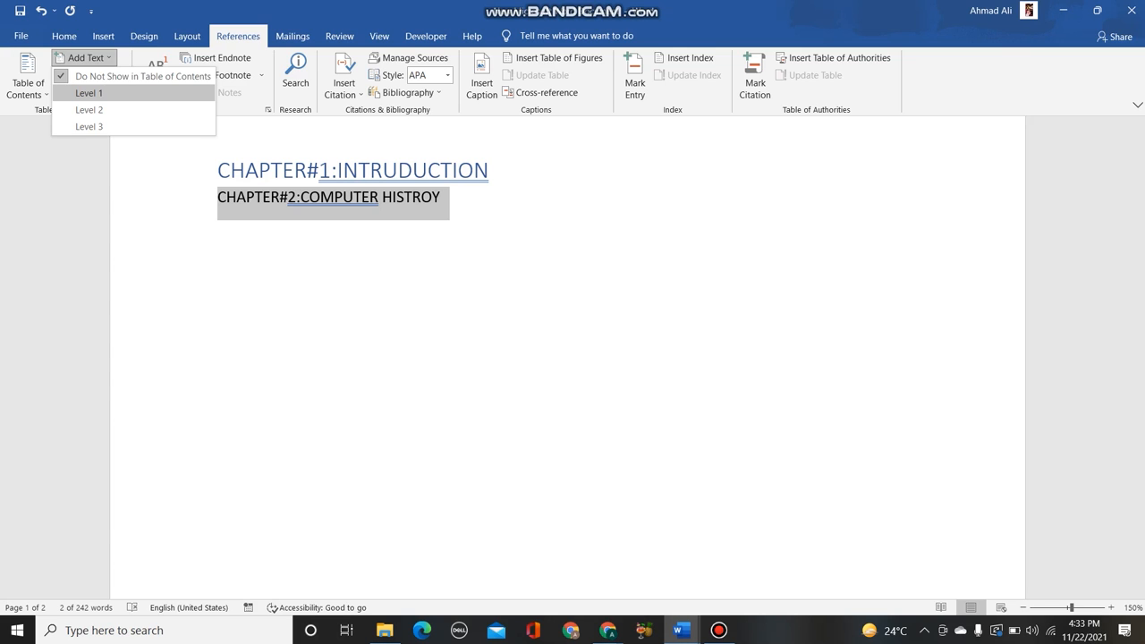
pyautogui.click(90, 93)
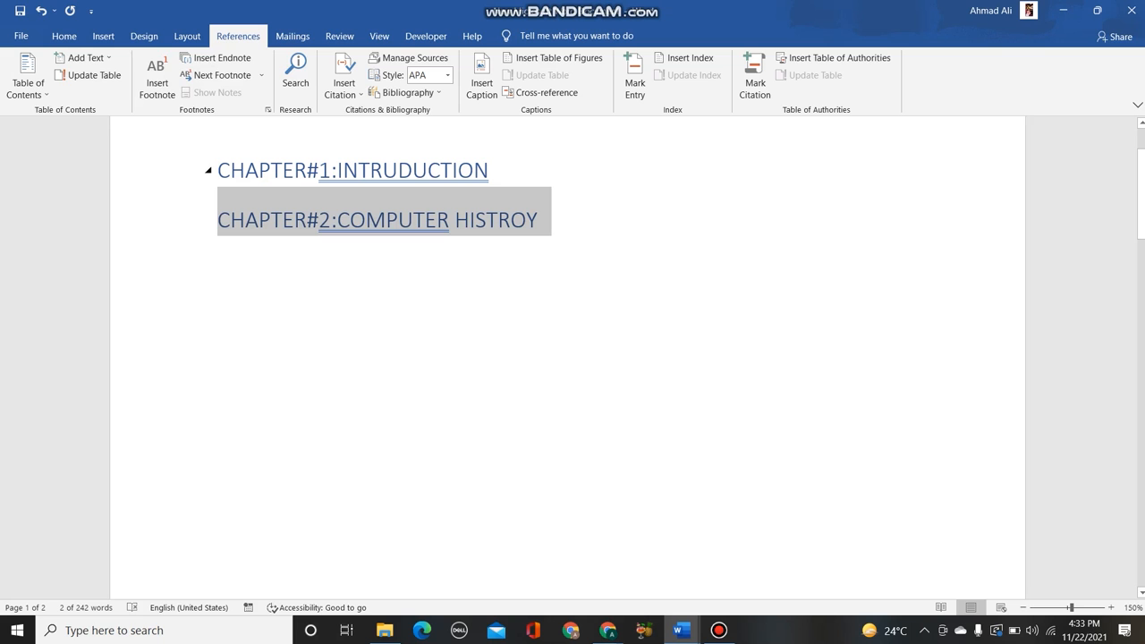
# - Insert an Automatic Table 2 table of contents over the selected chapter 1 heading
pyautogui.click(168, 170)
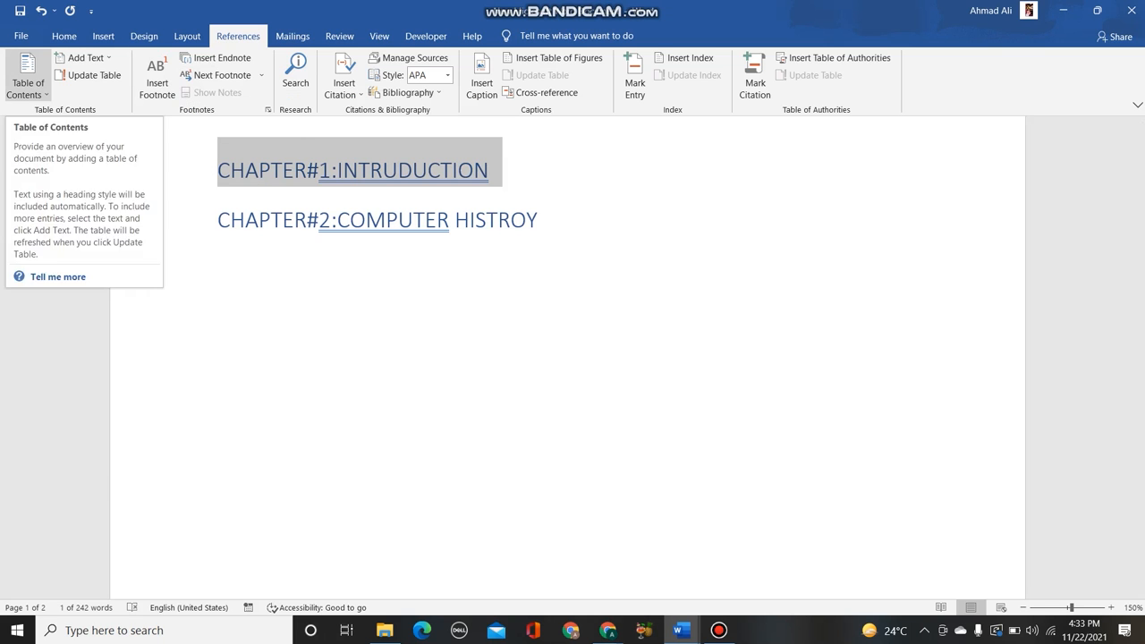
pyautogui.click(28, 82)
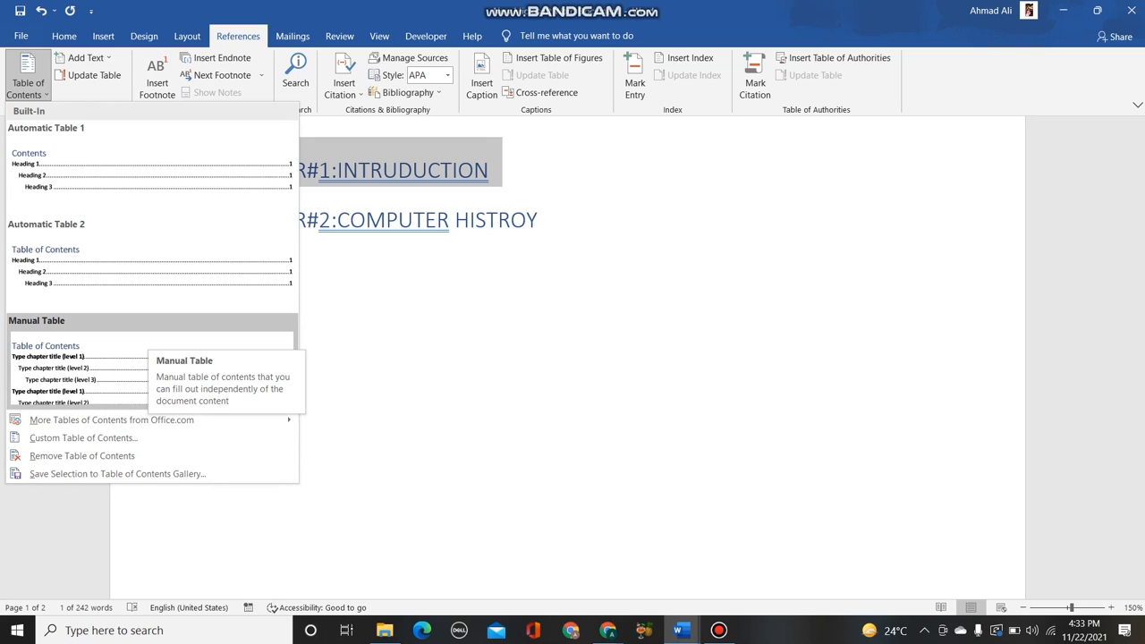
pyautogui.click(150, 269)
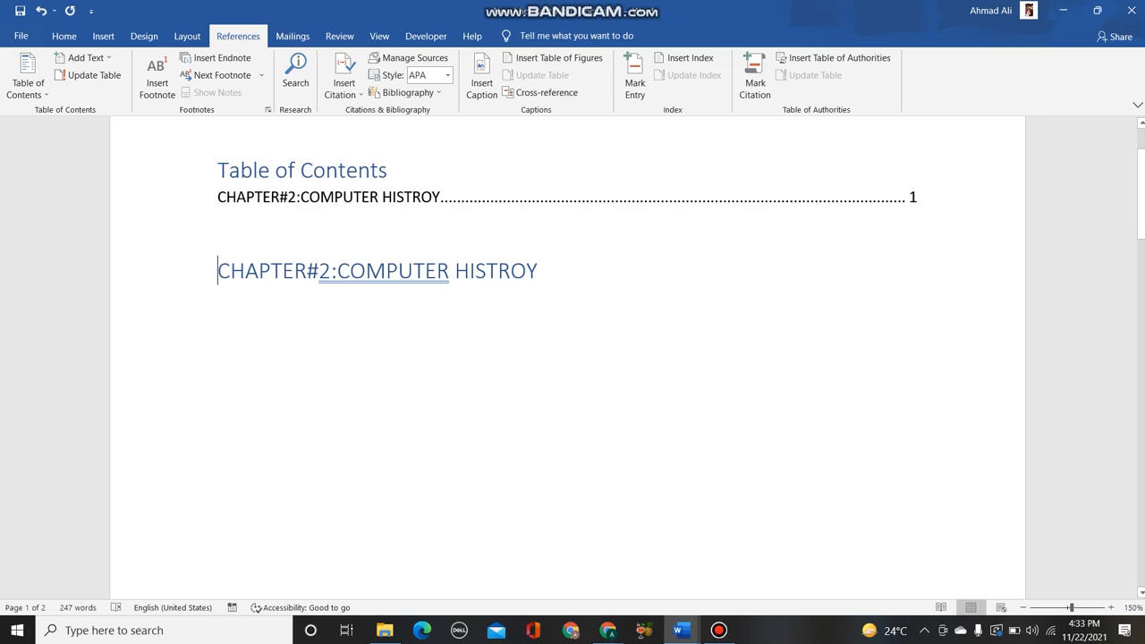
# - Apply the Automatic Table 2 contents format again with the chapter 2 heading selected
pyautogui.moveTo(219, 271); pyautogui.dragTo(506, 302)
pyautogui.click(28, 82)
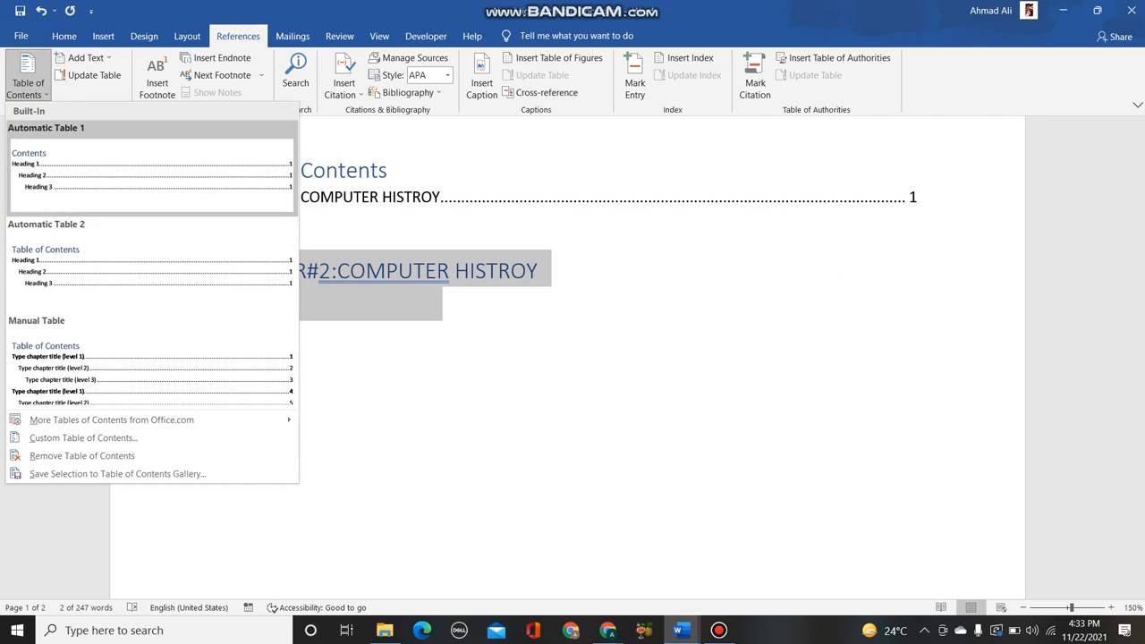
pyautogui.click(148, 267)
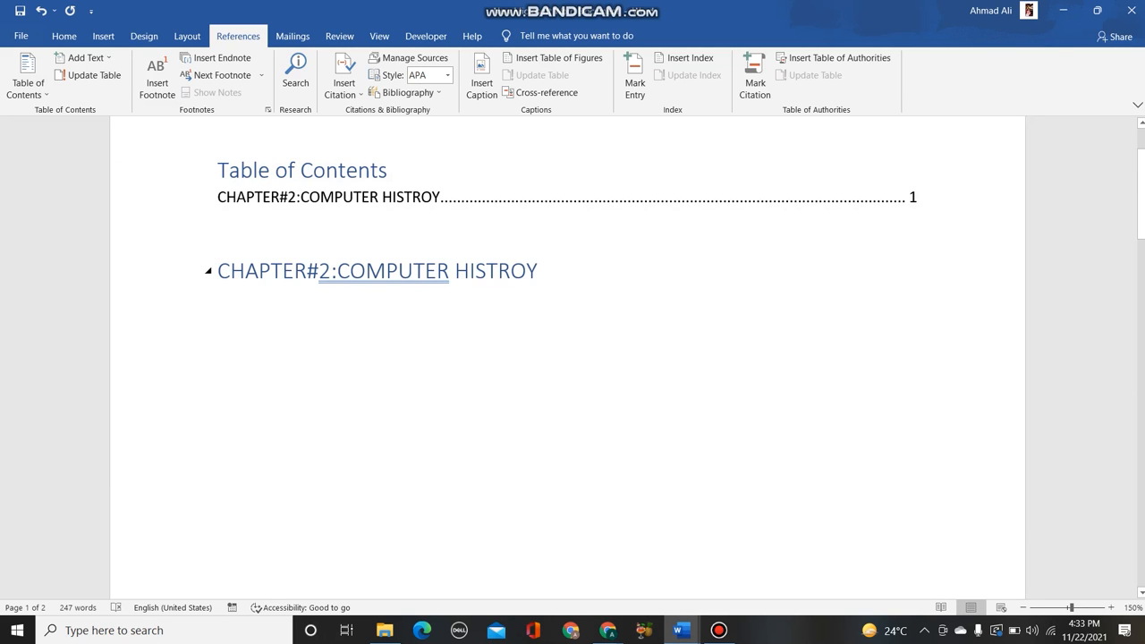
# - Switch the table of contents to the Automatic Table 1 format with the chapter 2 heading selected
pyautogui.moveTo(540, 272); pyautogui.dragTo(218, 272)
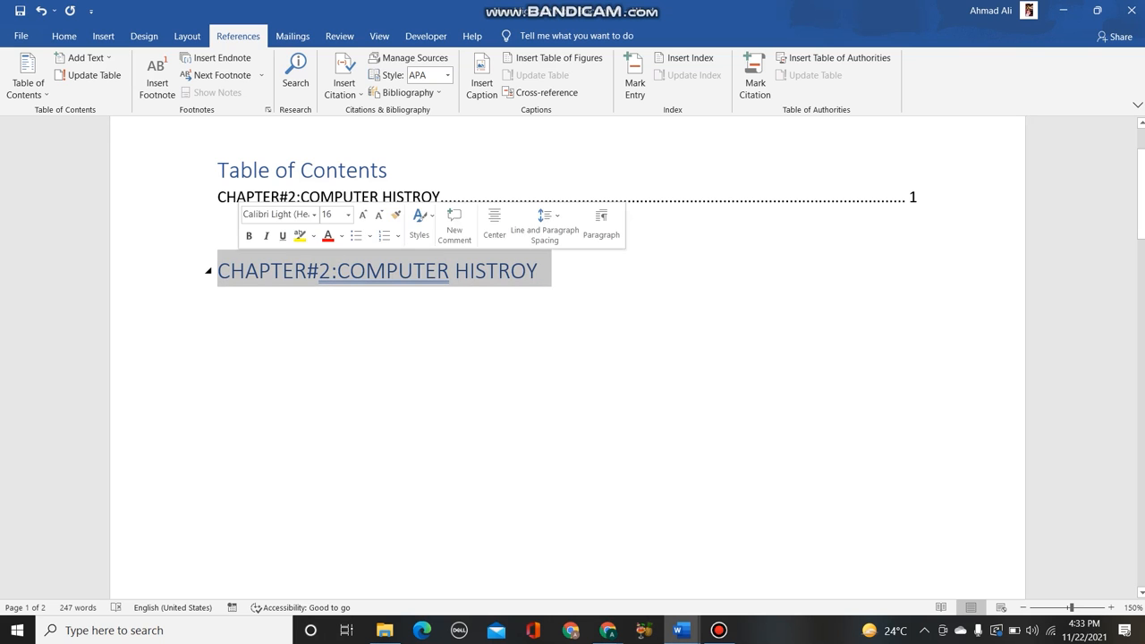
pyautogui.click(28, 79)
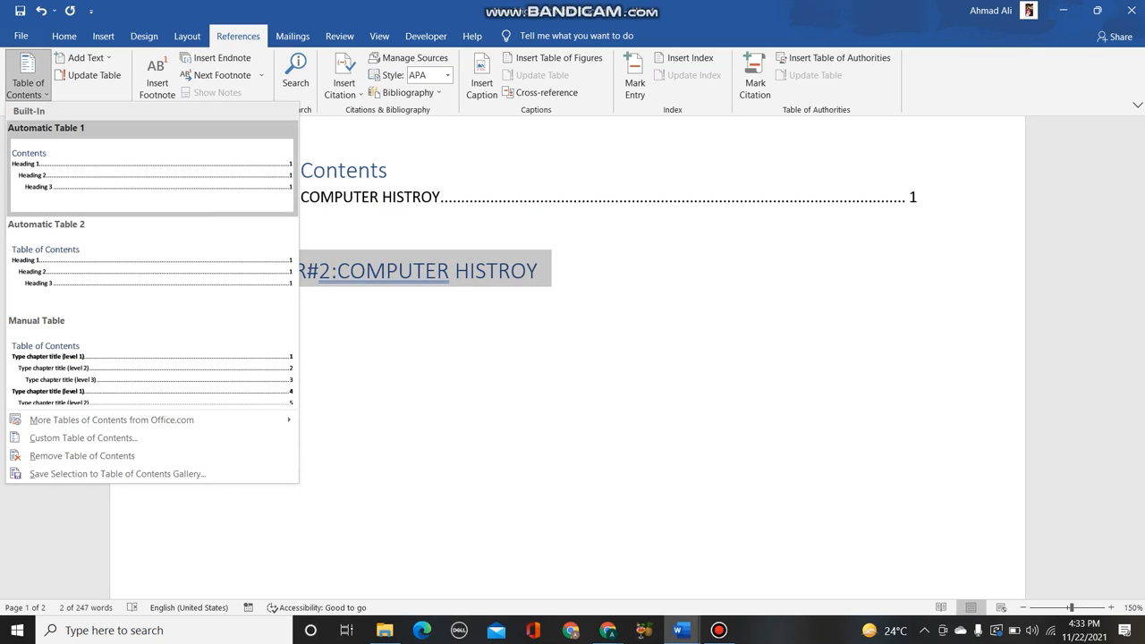
pyautogui.click(151, 170)
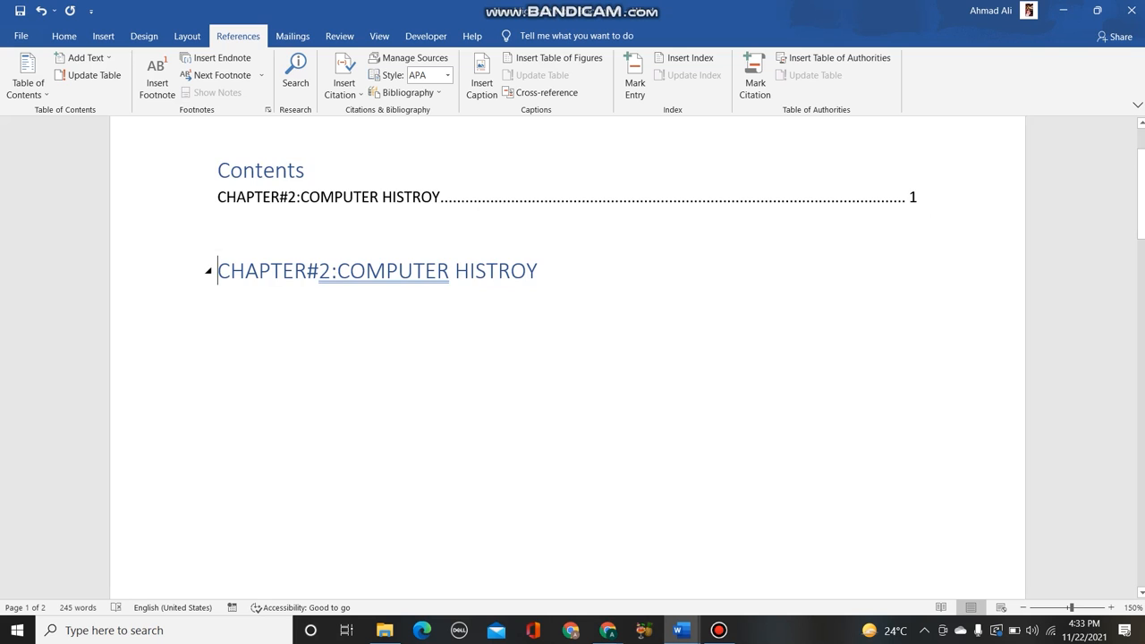
pyautogui.scroll(2, 501, 275)
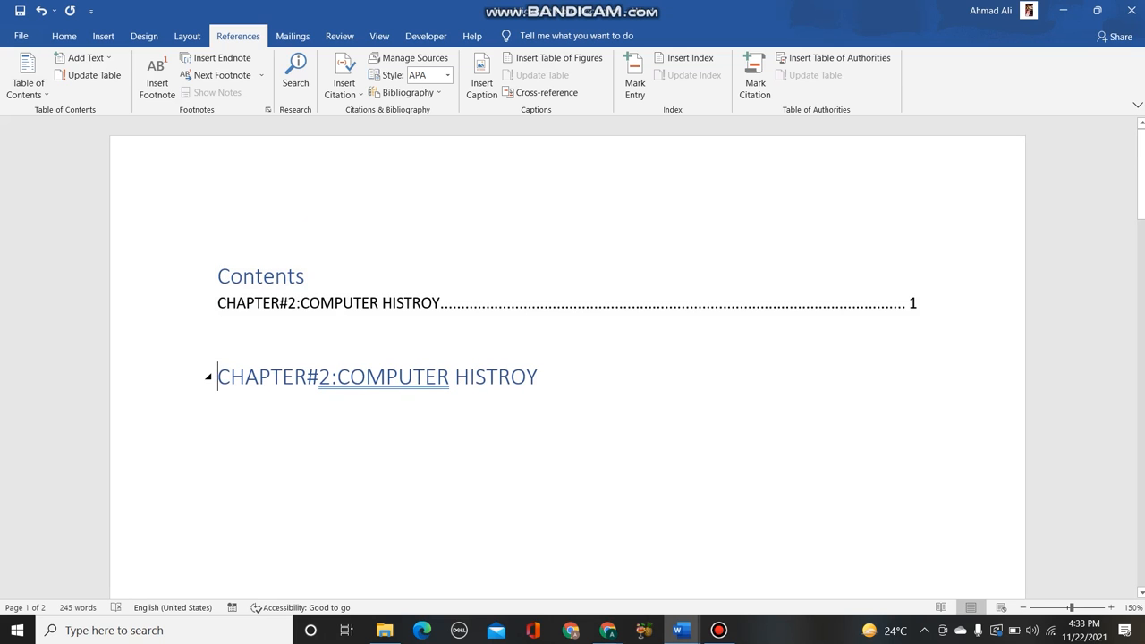
# - Collapse the chapter 2 heading and change the table of contents to the Automatic Table 2 format
pyautogui.click(207, 377)
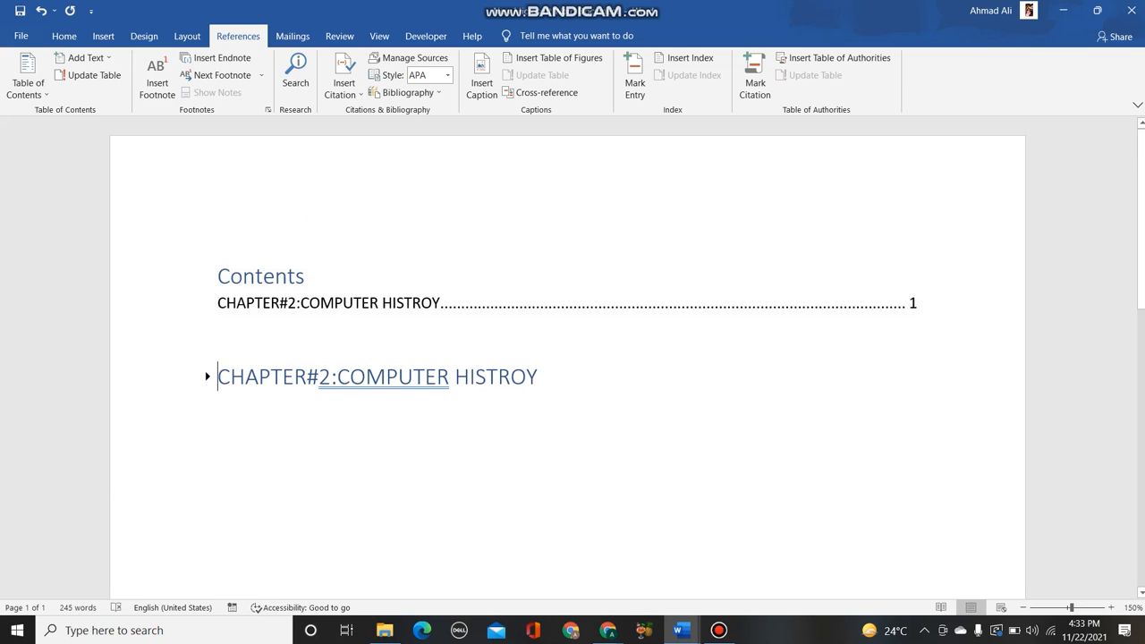
pyautogui.moveTo(218, 377); pyautogui.dragTo(544, 376)
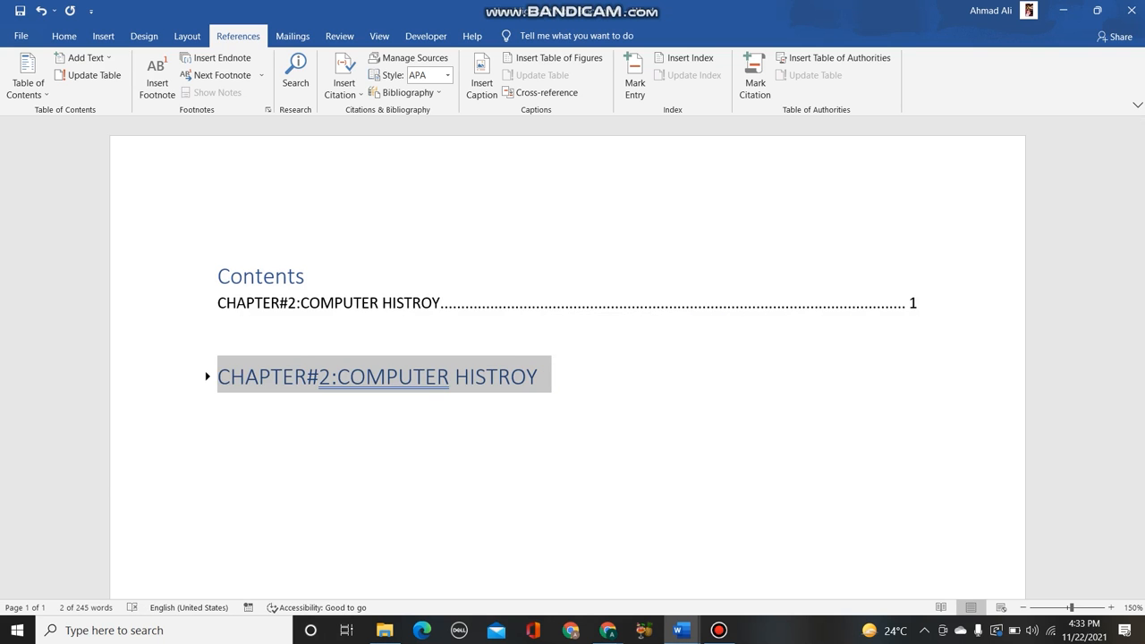
pyautogui.click(28, 83)
pyautogui.click(151, 266)
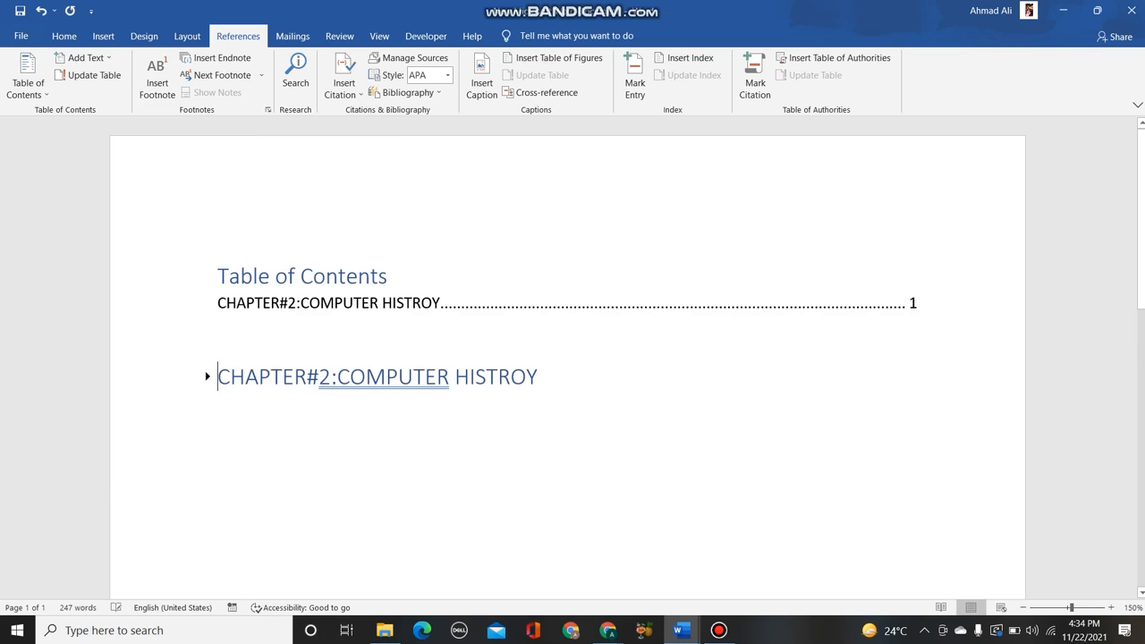
# - Undo the table of contents, both chapter headings and the page break, back to the original body text
pyautogui.press('BackSpace')
pyautogui.press('BackSpace')
pyautogui.press('BackSpace')
pyautogui.press('BackSpace')
pyautogui.hotkey('ctrl', 'z')
pyautogui.hotkey('ctrl', 'z')
pyautogui.hotkey('ctrl', 'z')
pyautogui.hotkey('ctrl', 'z')
pyautogui.hotkey('ctrl', 'z')
pyautogui.hotkey('ctrl', 'z')
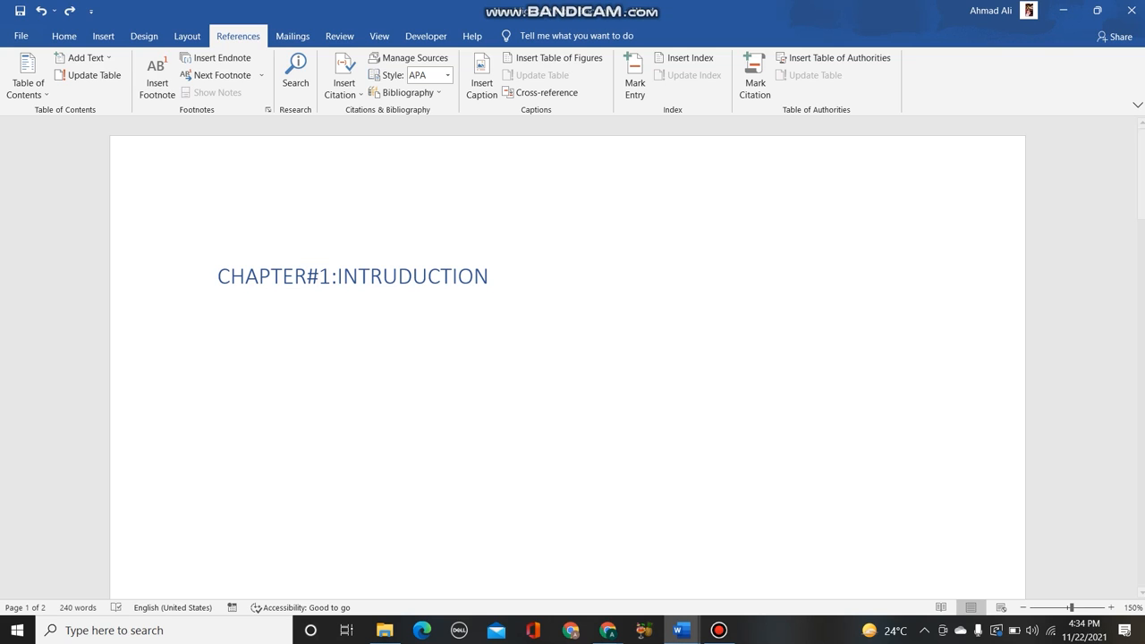
pyautogui.hotkey('ctrl', 'z')
pyautogui.hotkey('ctrl', 'z')
pyautogui.hotkey('ctrl', 'z')
pyautogui.hotkey('ctrl', 'z')
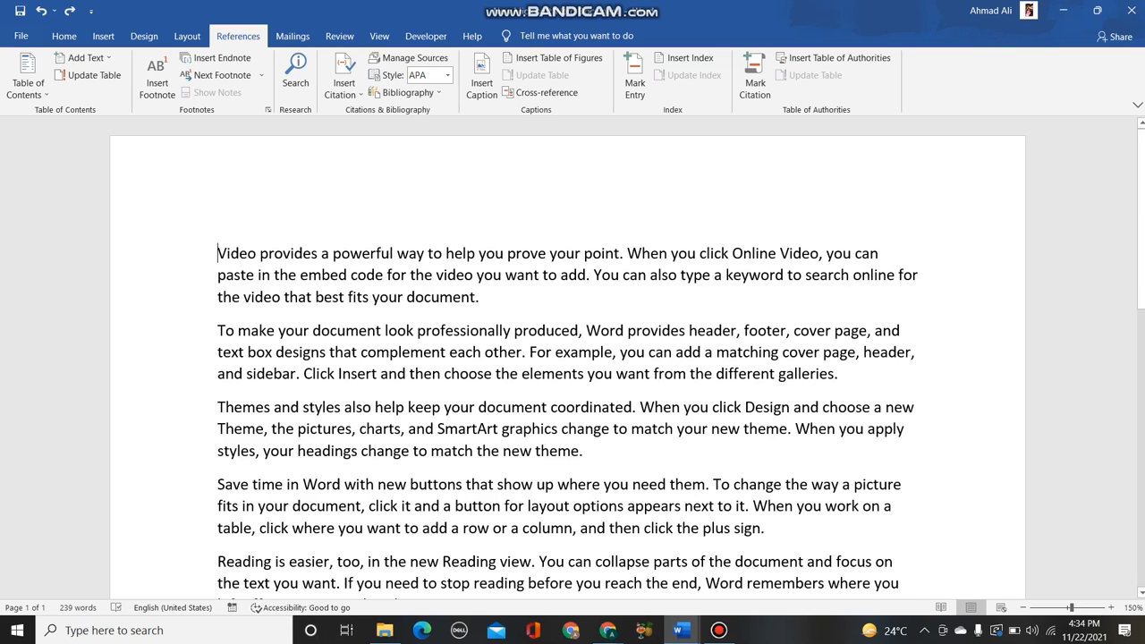
# - Insert a footnote at the word "provides" in the first paragraph with the text "ABC"
pyautogui.moveTo(260, 253); pyautogui.dragTo(320, 253)
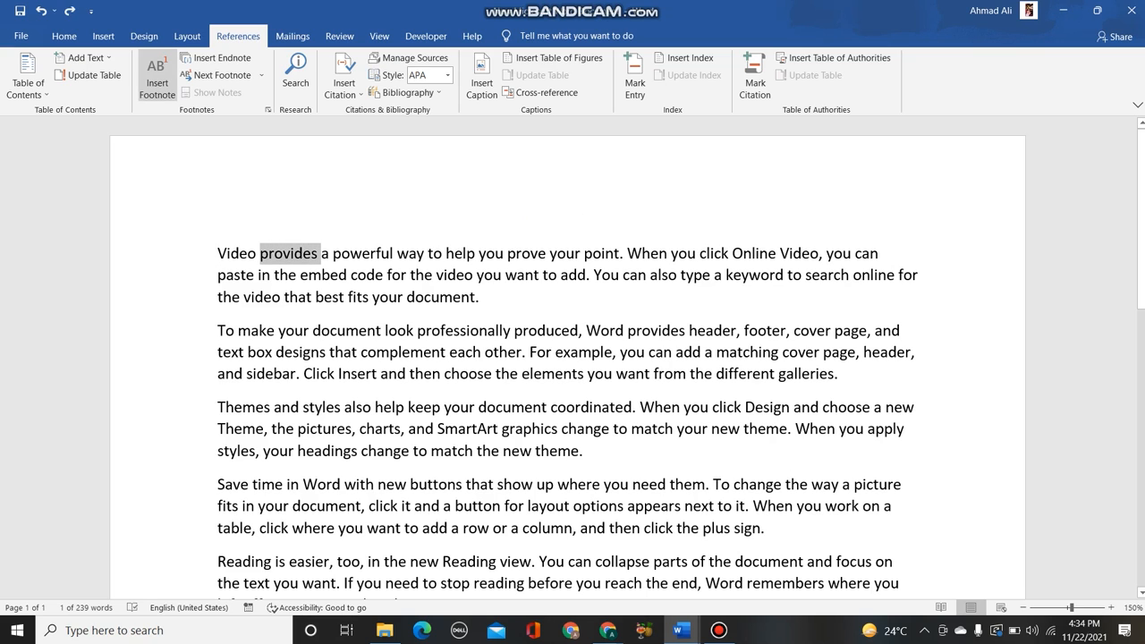
pyautogui.click(157, 79)
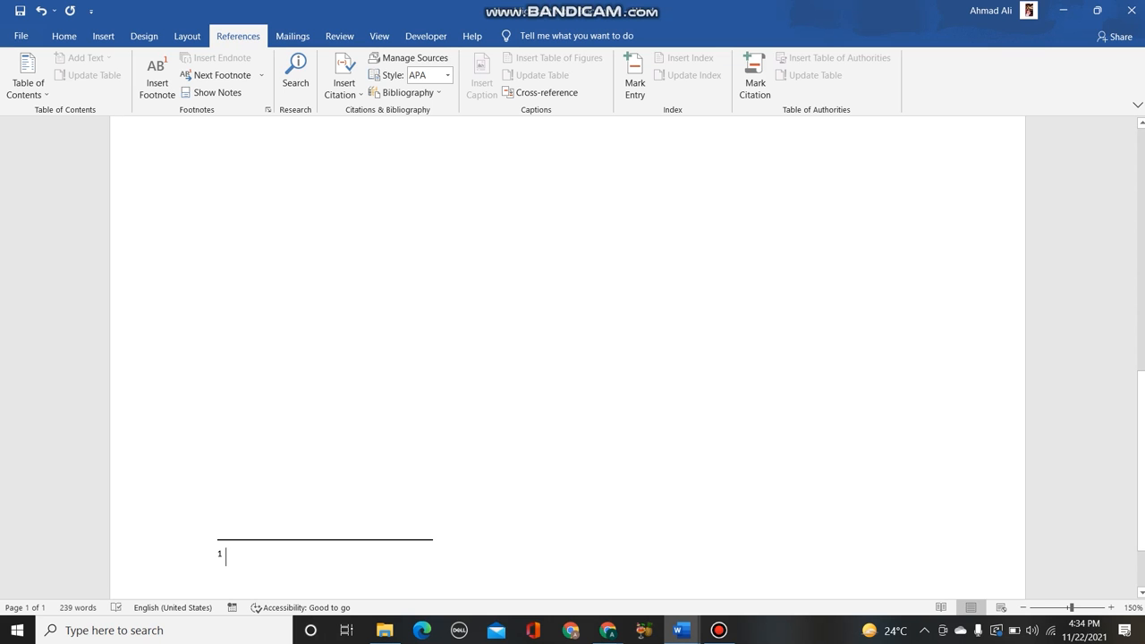
pyautogui.write('ABC')
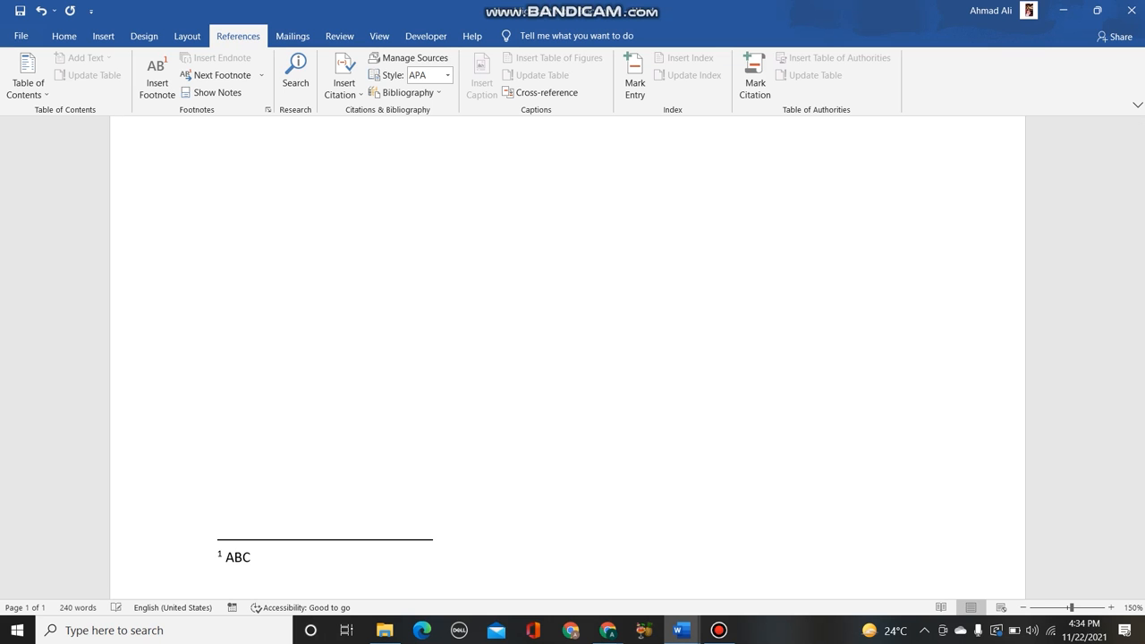
pyautogui.scroll(10, 567, 357)
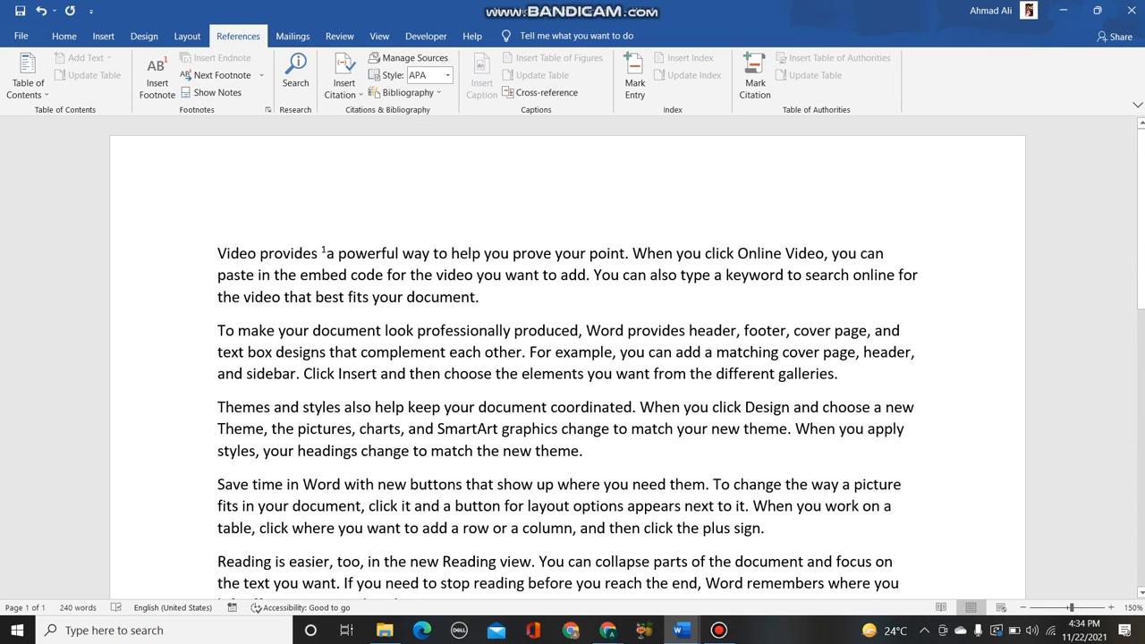
pyautogui.moveTo(325, 253)
# - Insert a footnote at the word "Online" in the first paragraph with the text "DEF"
pyautogui.moveTo(738, 254); pyautogui.dragTo(782, 253)
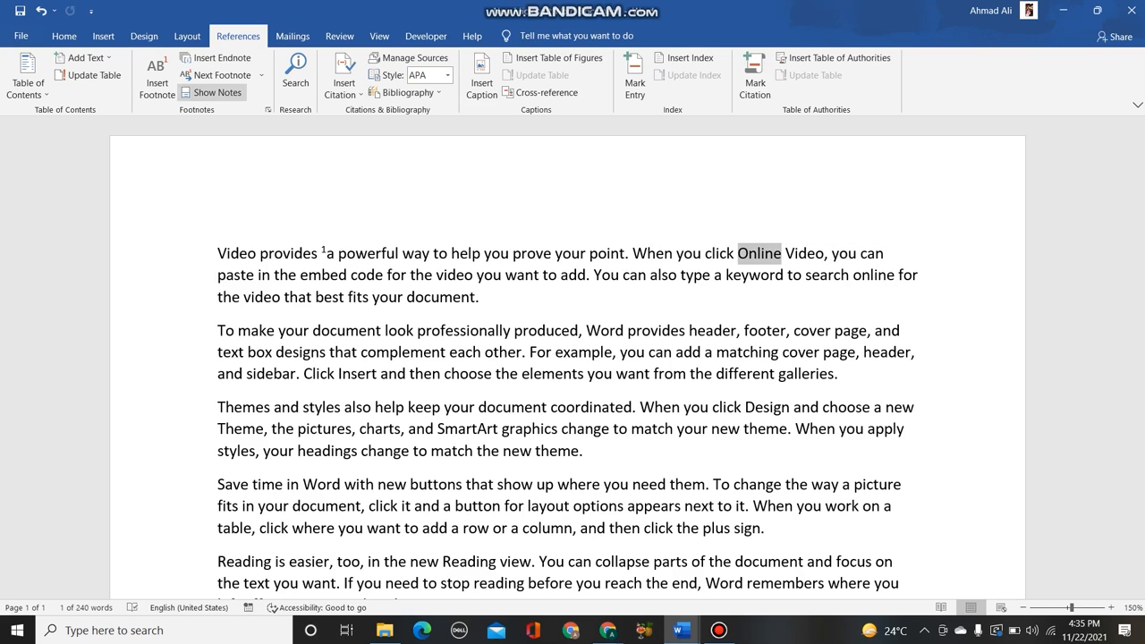
pyautogui.click(156, 76)
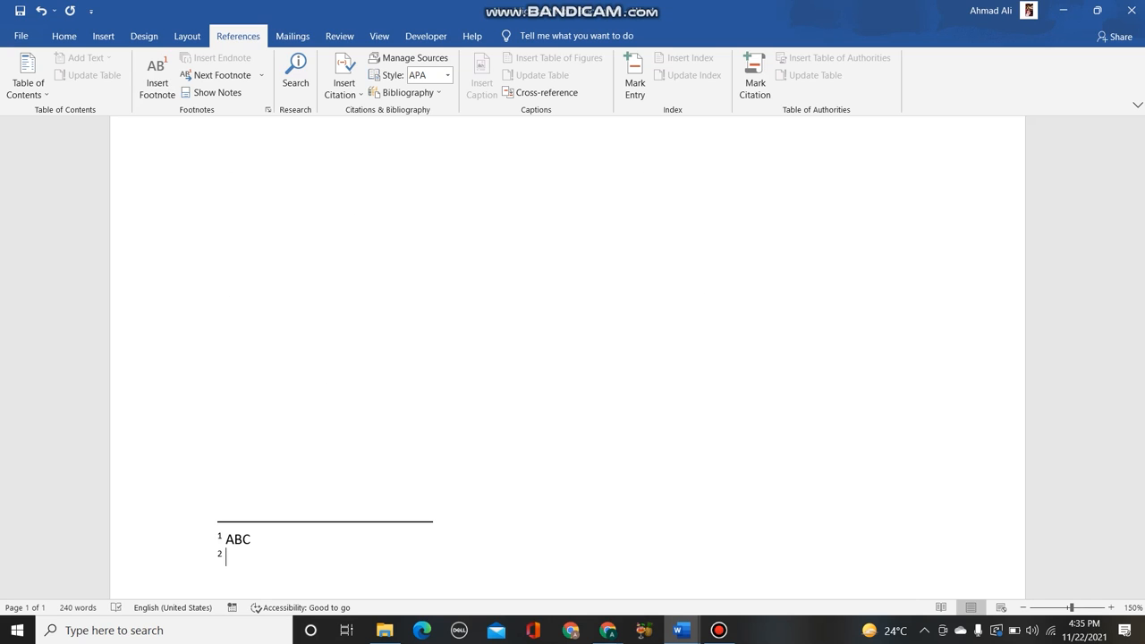
pyautogui.write('DEF')
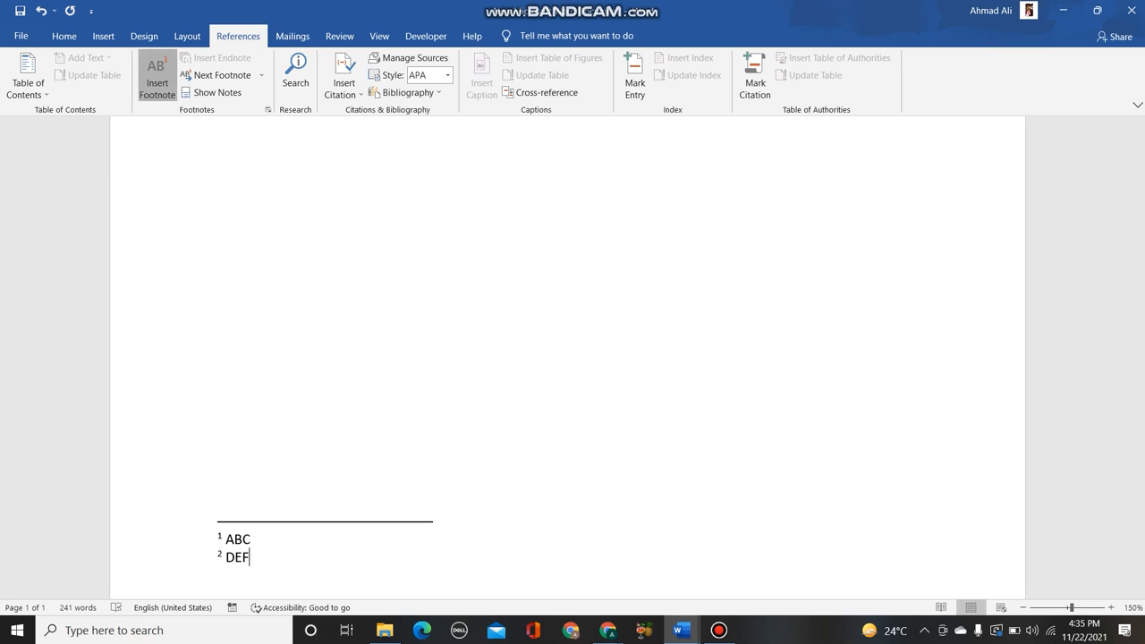
pyautogui.scroll(10, 572, 358)
pyautogui.scroll(1, 573, 358)
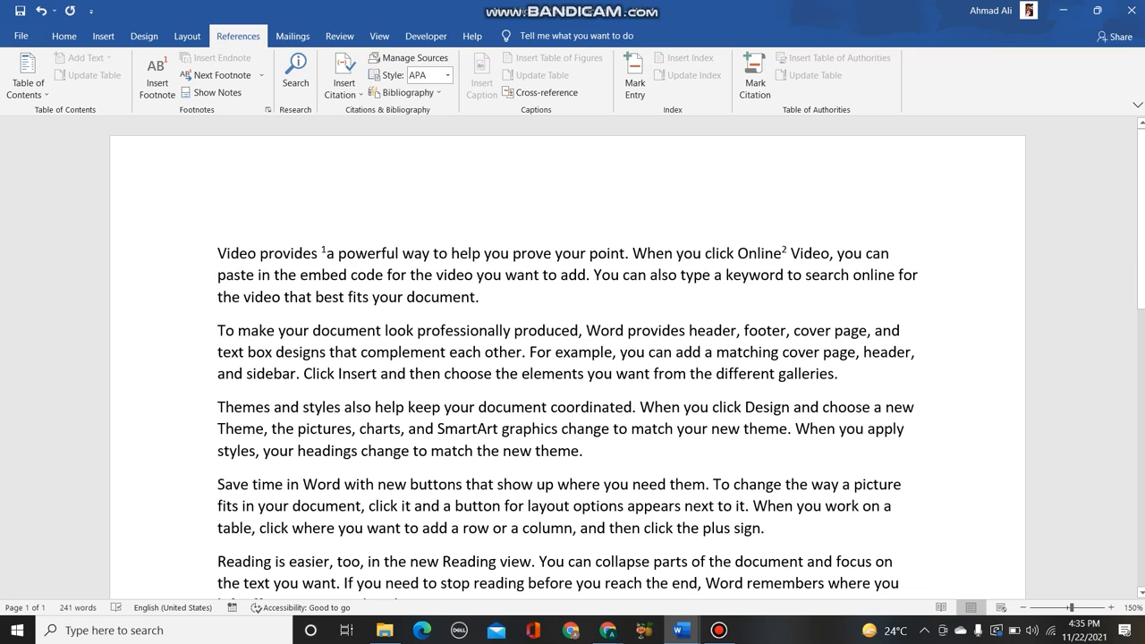
pyautogui.moveTo(781, 252)
pyautogui.scroll(-5, 569, 355)
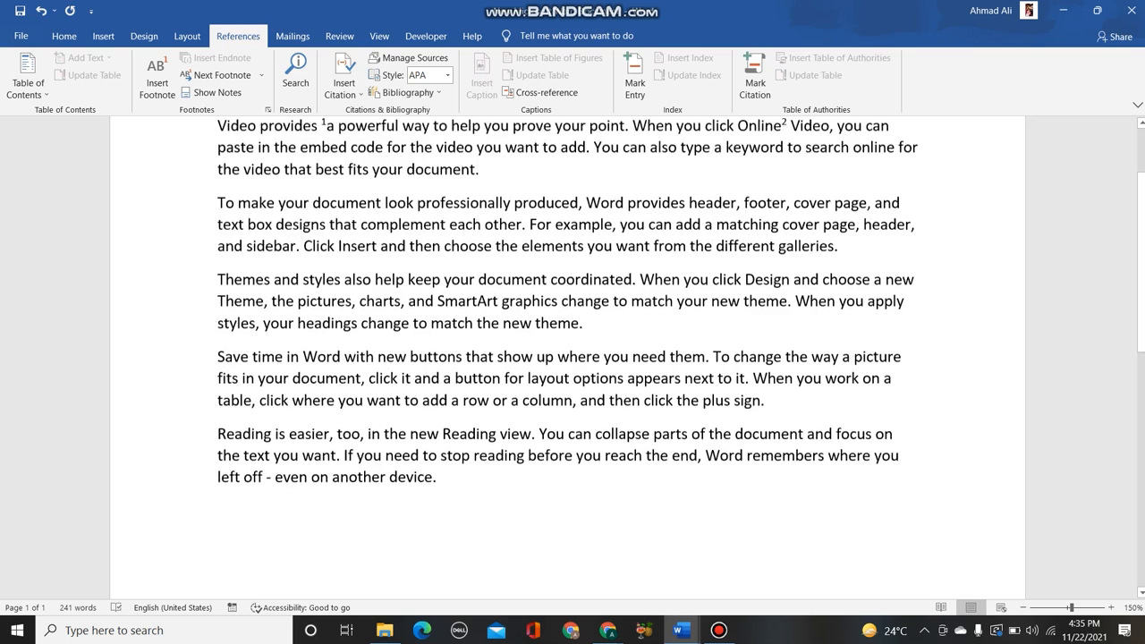
# - Show the footnotes with the word "Insert" in the second paragraph selected, and undo the last two footnote changes
pyautogui.click(438, 333)
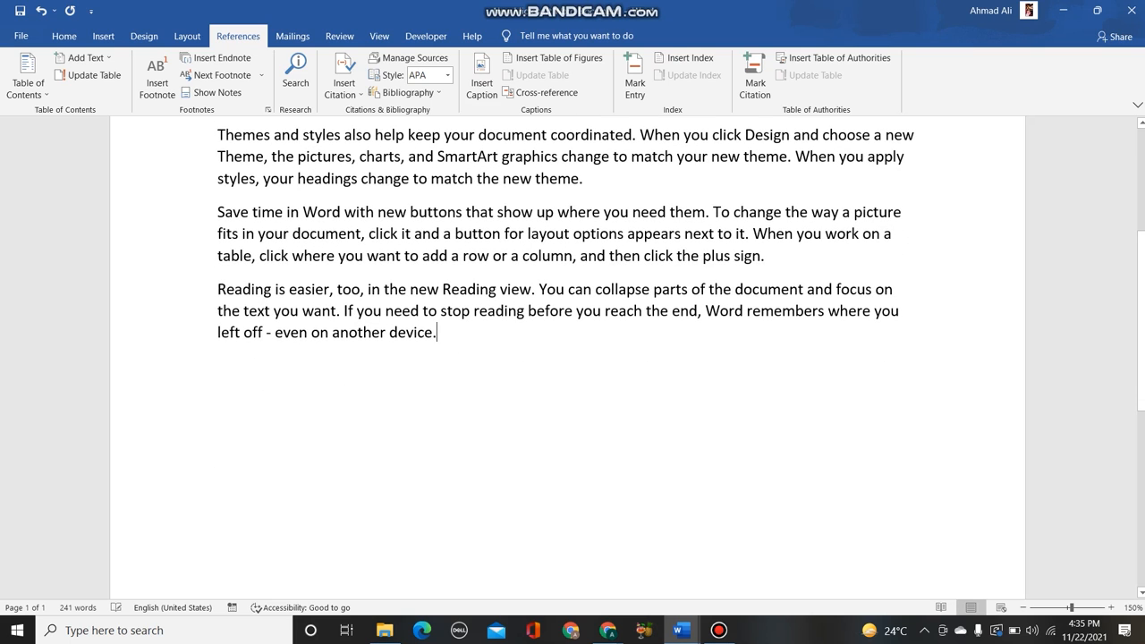
pyautogui.scroll(1, 437, 333)
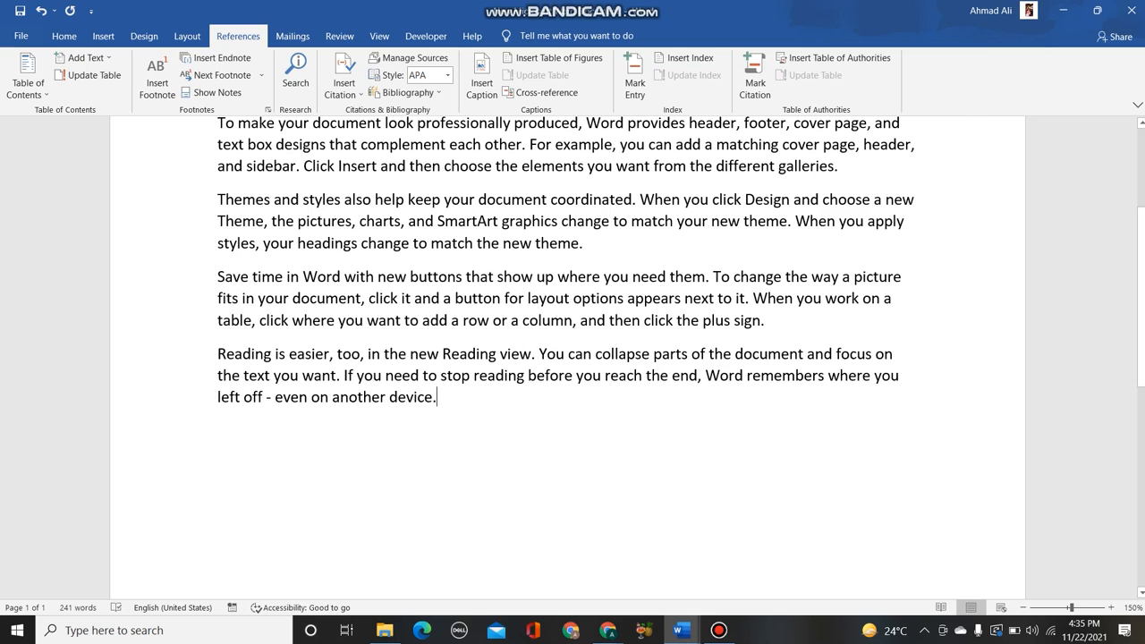
pyautogui.doubleClick(358, 166)
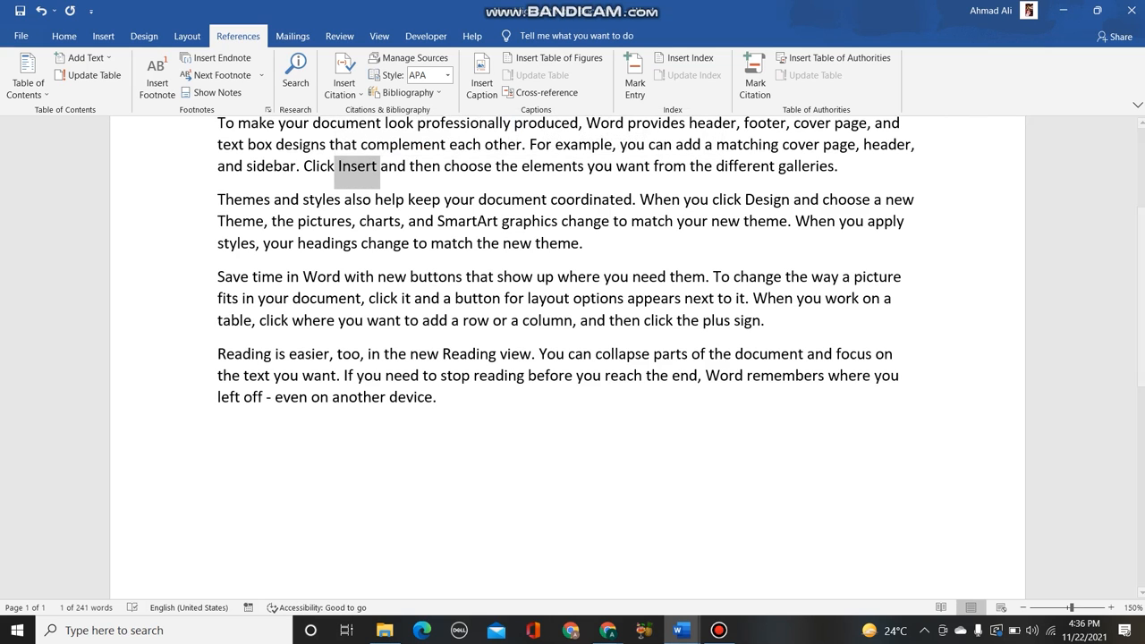
pyautogui.click(215, 92)
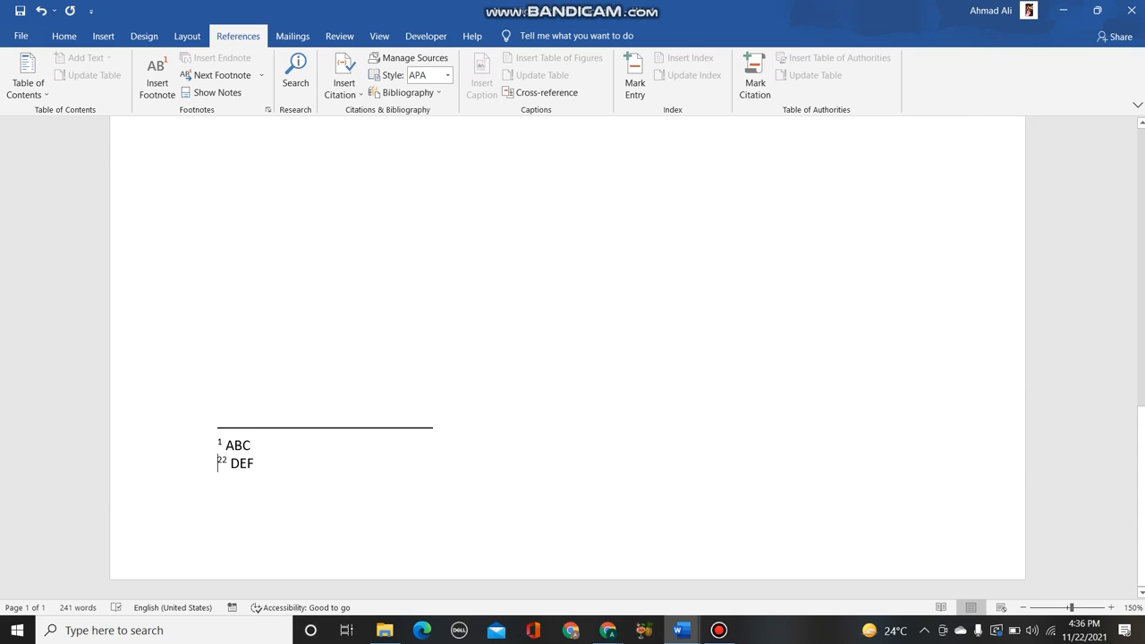
pyautogui.hotkey('ctrl', 'z')
pyautogui.hotkey('ctrl', 'z')
pyautogui.scroll(5, 573, 358)
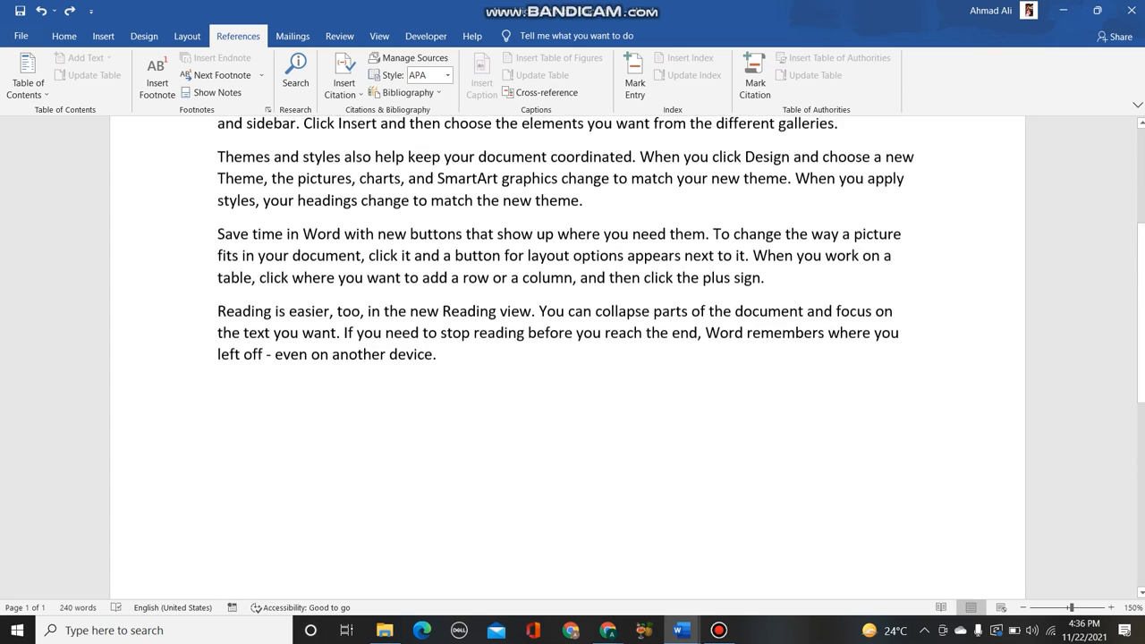
# - Insert an endnote at the word "buttons" in the fourth paragraph and briefly view the research search suggestions
pyautogui.moveTo(463, 236); pyautogui.dragTo(419, 236)
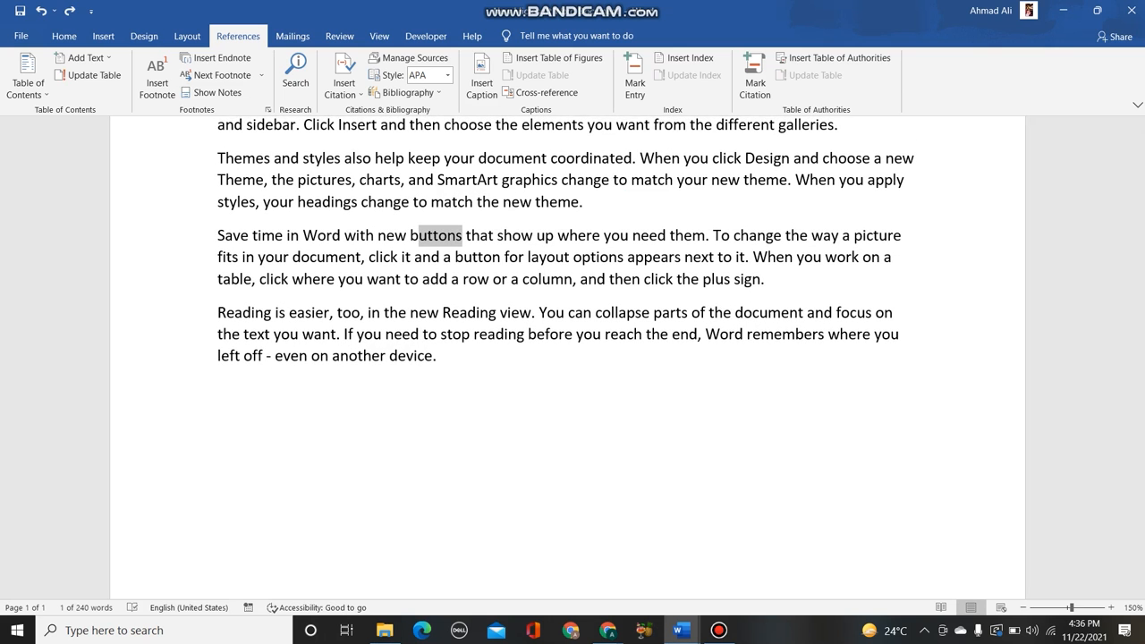
pyautogui.click(215, 58)
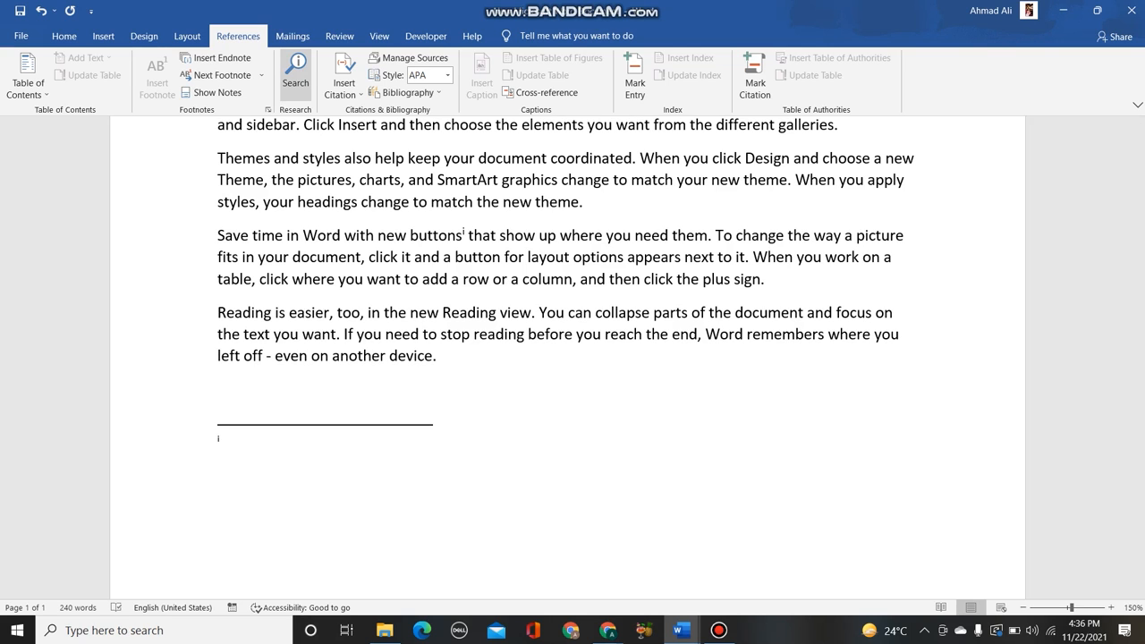
pyautogui.click(295, 71)
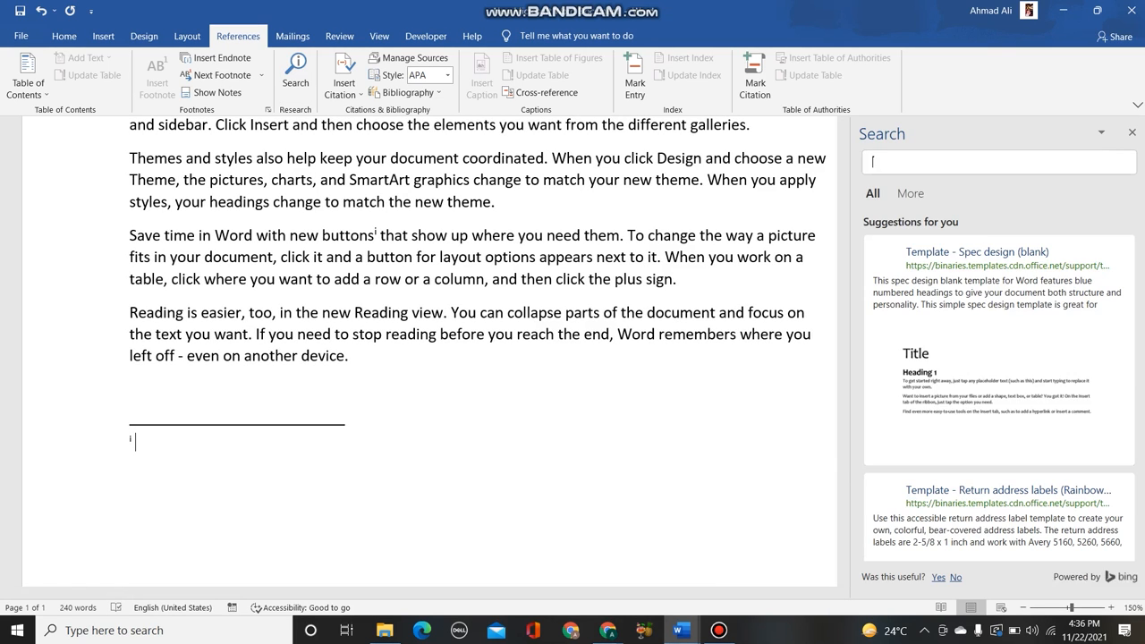
pyautogui.click(1132, 132)
pyautogui.scroll(1, 573, 296)
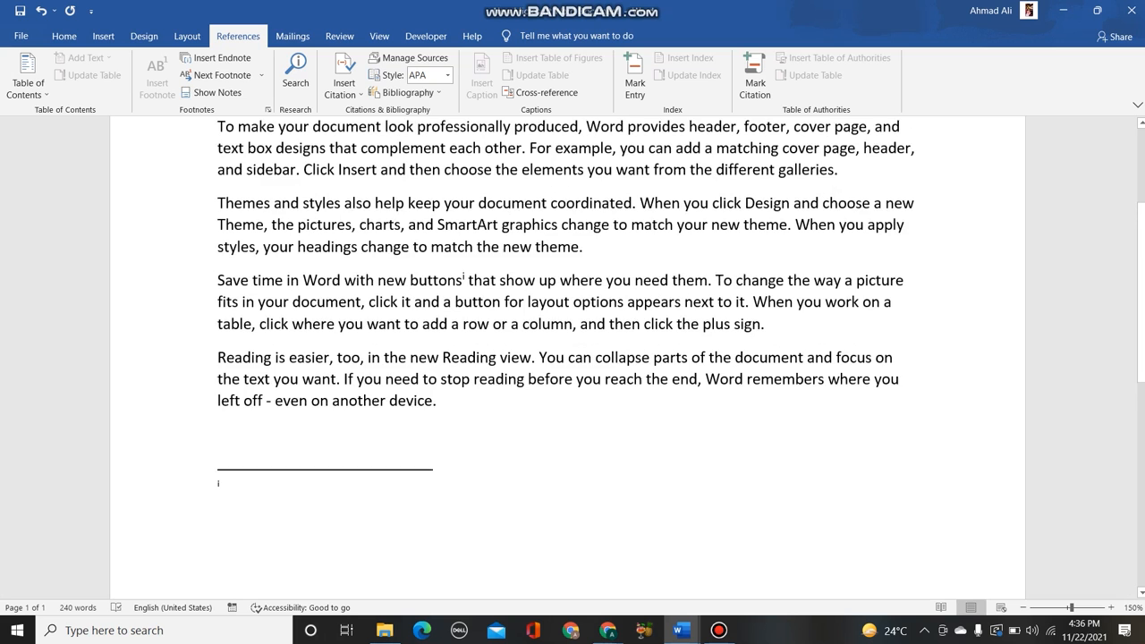
# - Start a new book source for a citation, entering the author's name and the title "BOOK TITLE"
pyautogui.click(144, 37)
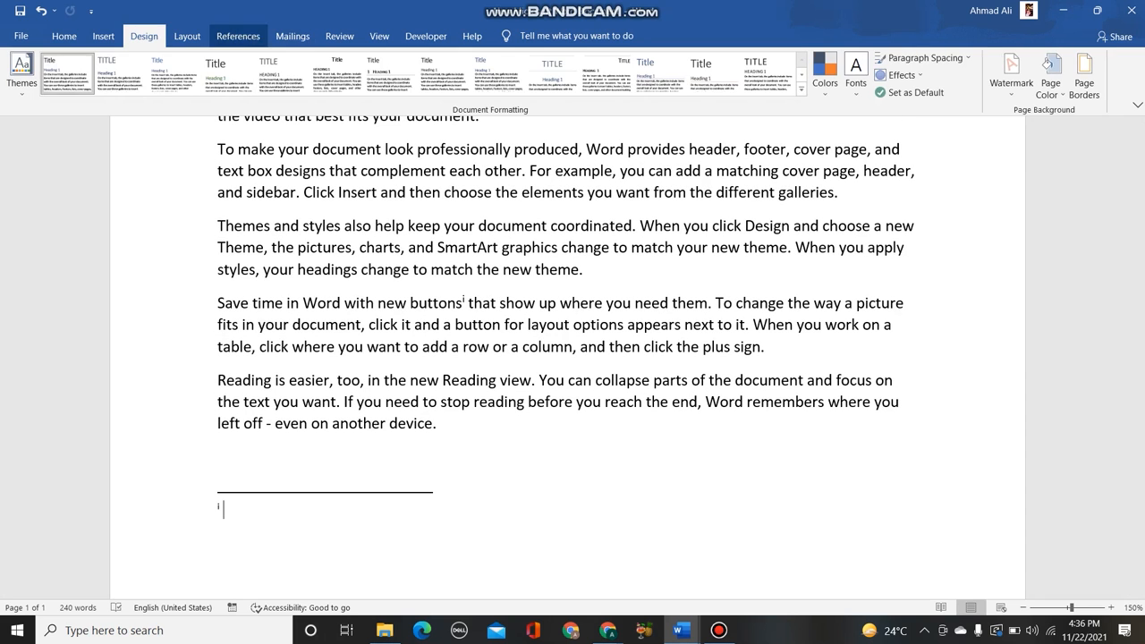
pyautogui.click(238, 36)
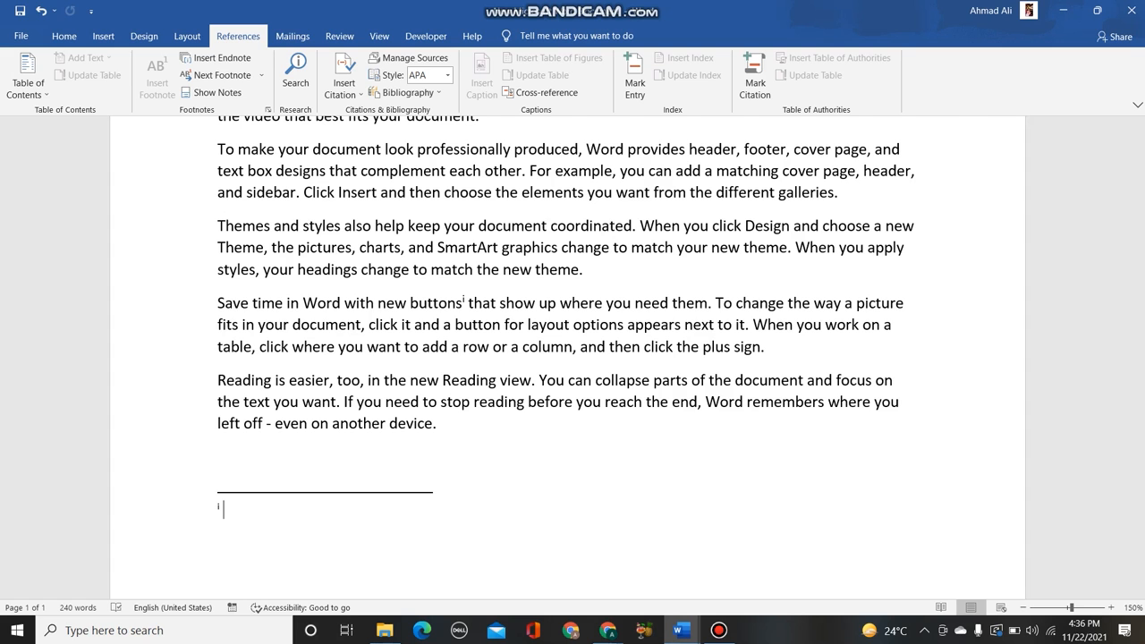
pyautogui.scroll(2, 567, 358)
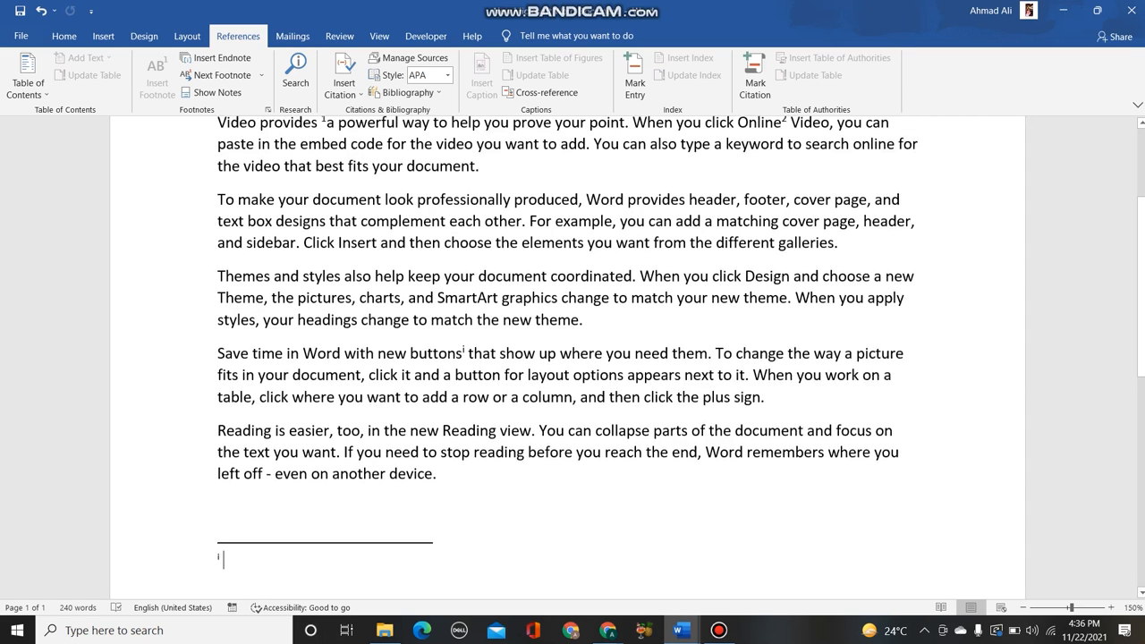
pyautogui.click(345, 85)
pyautogui.click(383, 112)
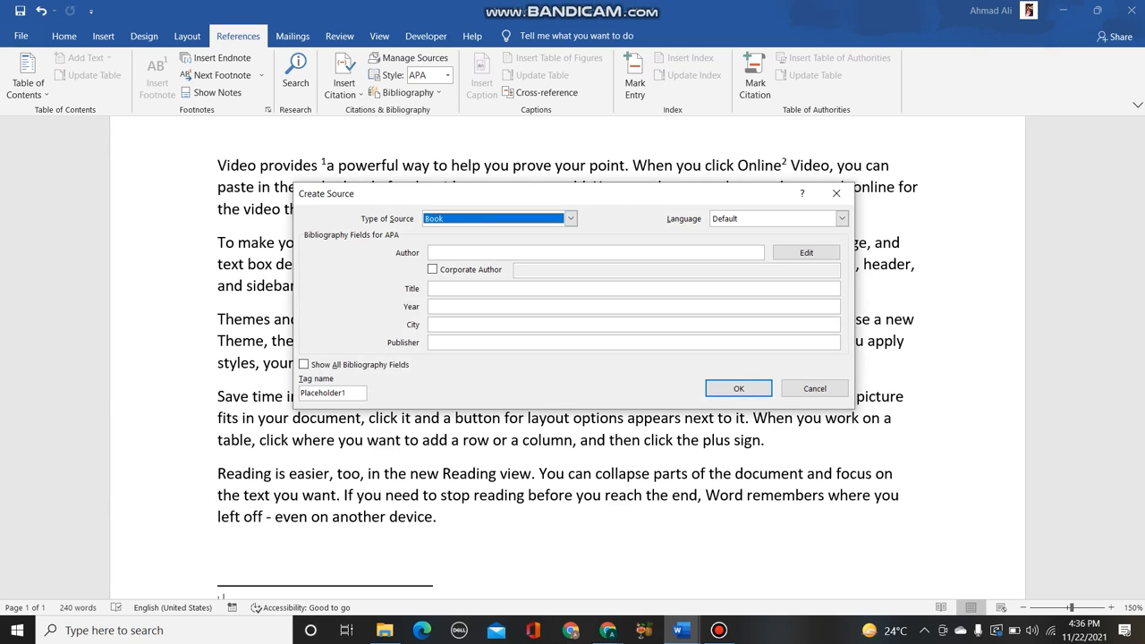
pyautogui.click(537, 253)
pyautogui.write('ALI')
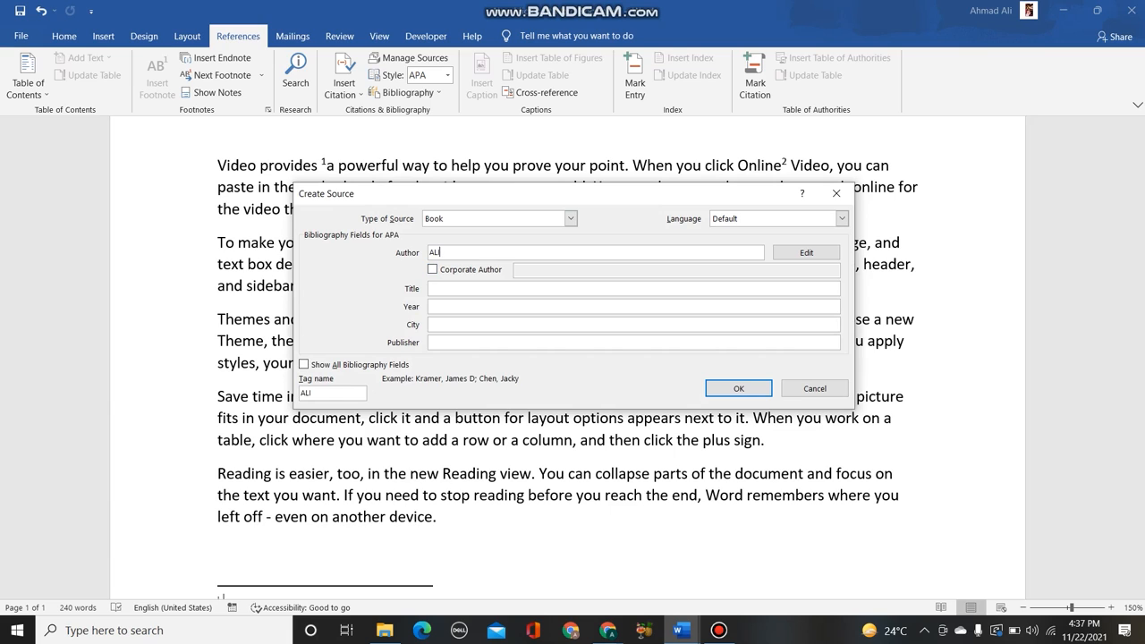
pyautogui.click(537, 289)
pyautogui.write('BOOK')
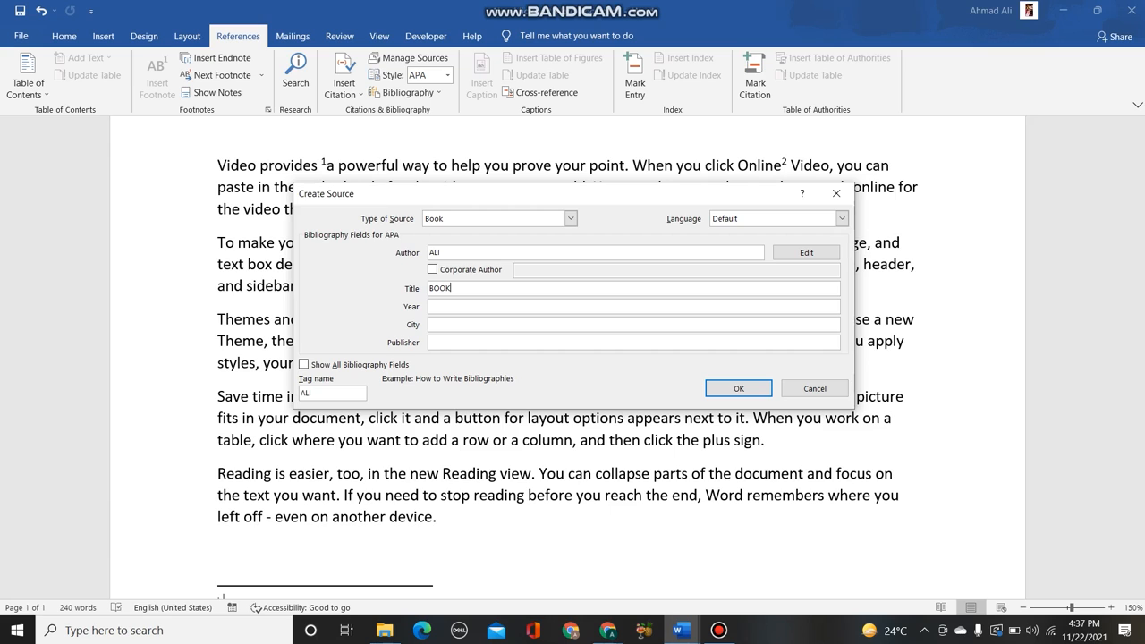
pyautogui.write(' TITLE')
# - Set the book source's year to 2021 and its city to LONDON
pyautogui.click(430, 306)
pyautogui.write('2')
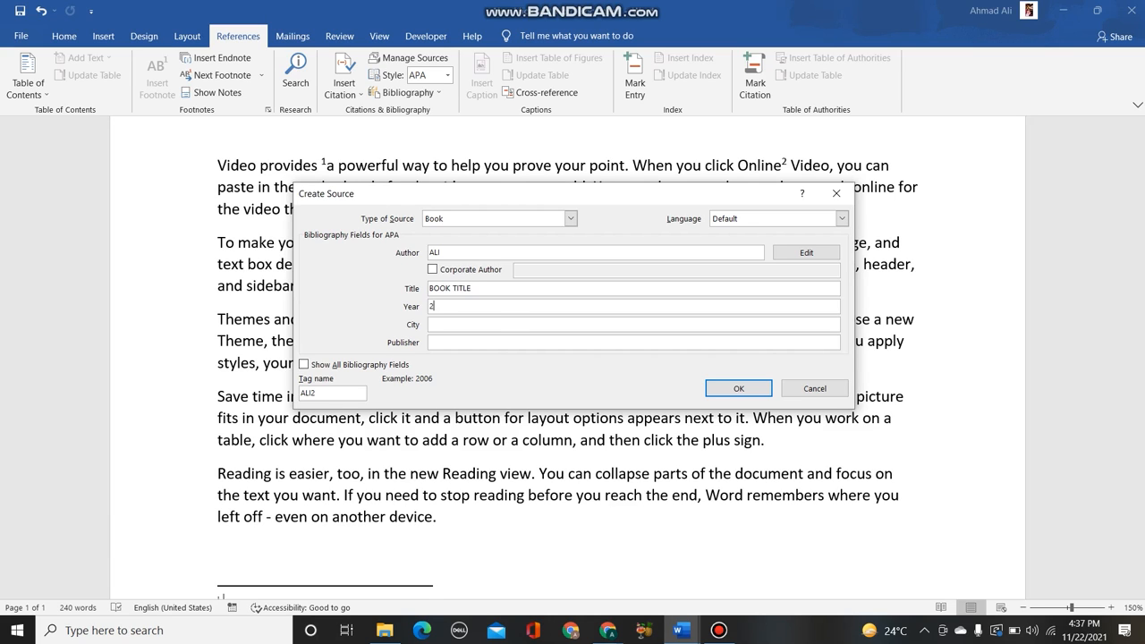
pyautogui.write('021')
pyautogui.click(430, 324)
pyautogui.write('ENG')
pyautogui.press('BackSpace')
pyautogui.press('BackSpace')
pyautogui.press('BackSpace')
pyautogui.write('LONDON')
# - Enter KHANX as the book source's publisher and save the new source
pyautogui.press('Tab')
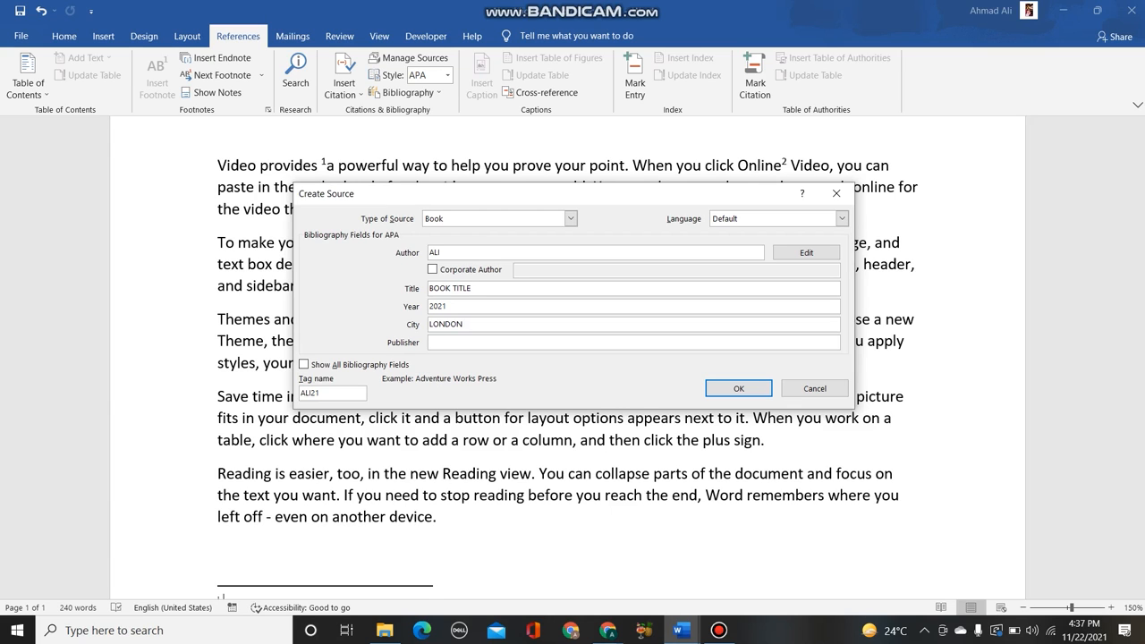
pyautogui.write('KHANX')
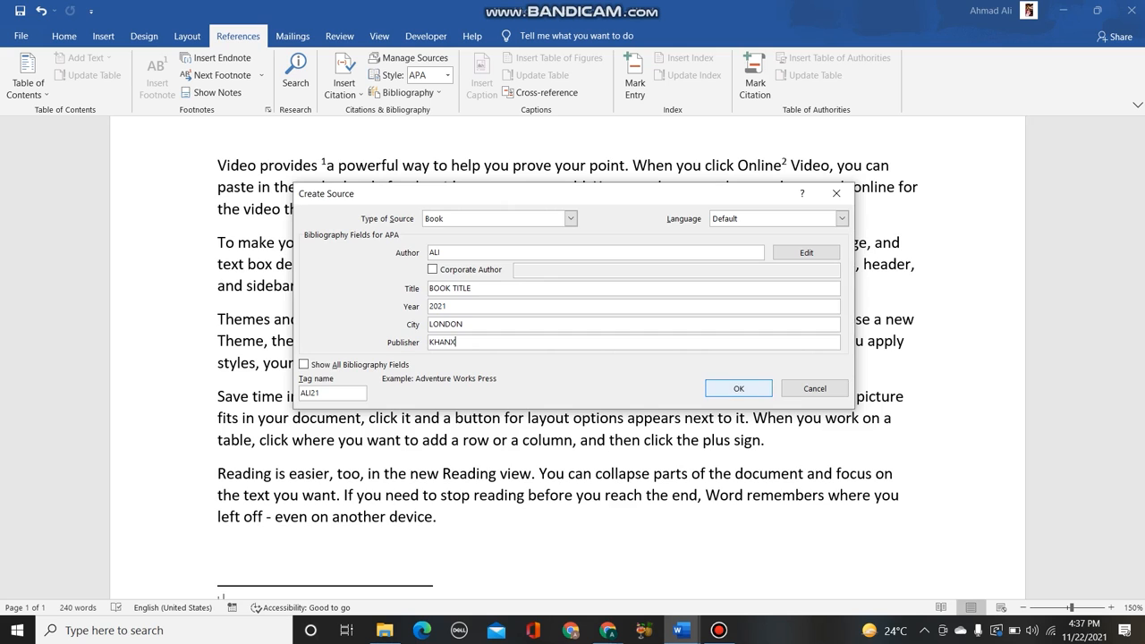
pyautogui.press('Return')
# - Insert another citation of the saved "BOOK TITLE" (2021) source in the endnote
pyautogui.scroll(-10, 573, 357)
pyautogui.scroll(10, 572, 358)
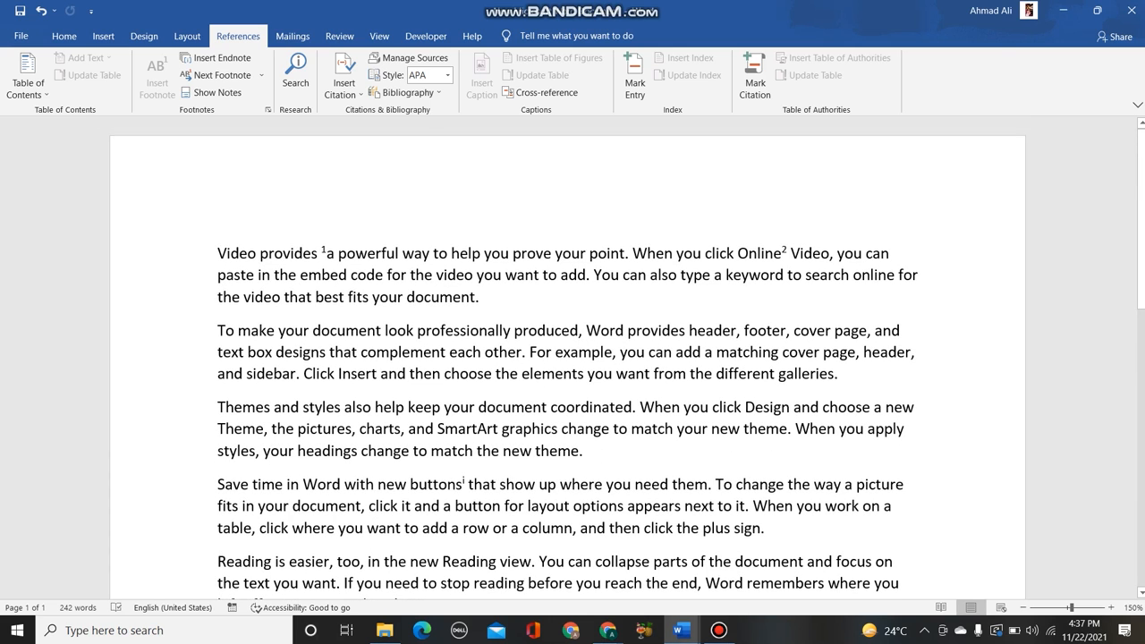
pyautogui.click(343, 82)
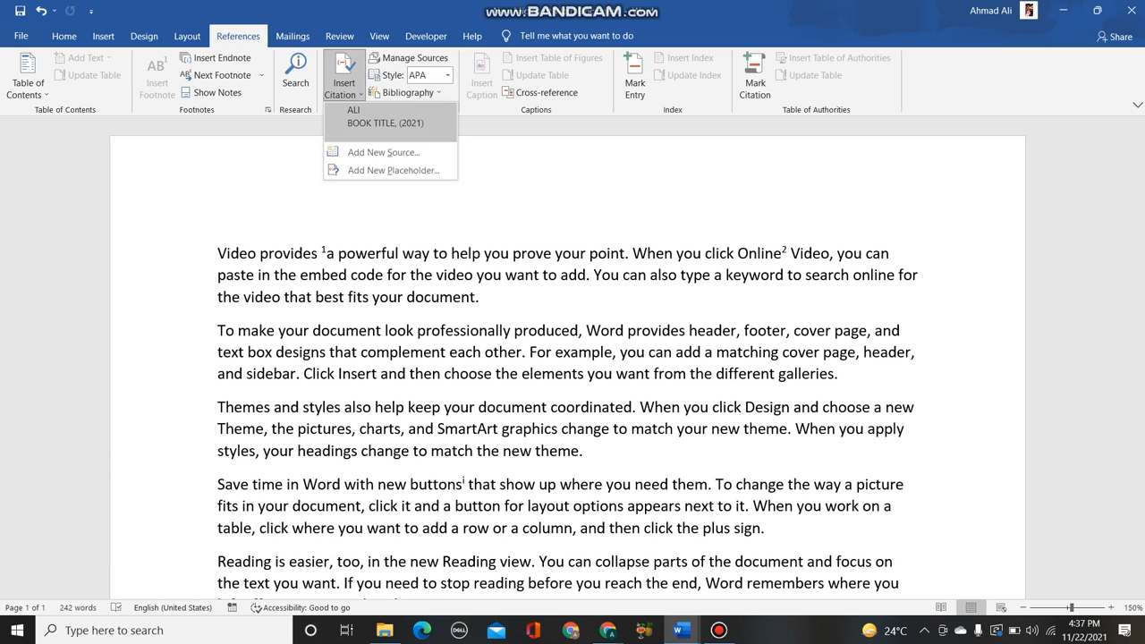
pyautogui.click(385, 123)
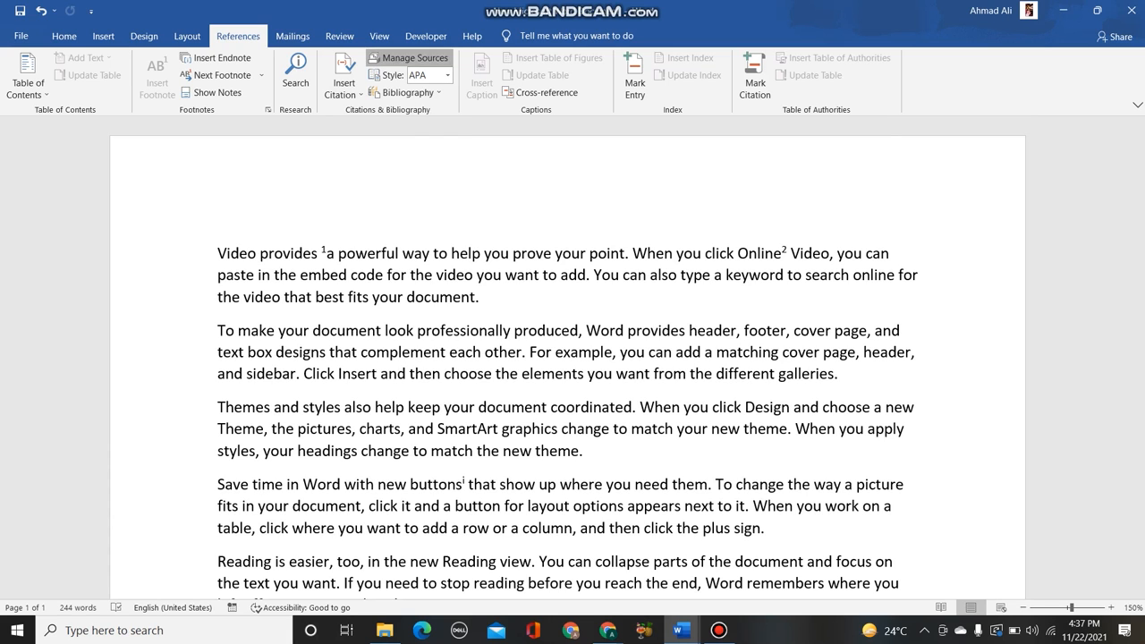
# - Review the source manager's sort options and the book source's editable bibliography fields without changing anything
pyautogui.click(410, 58)
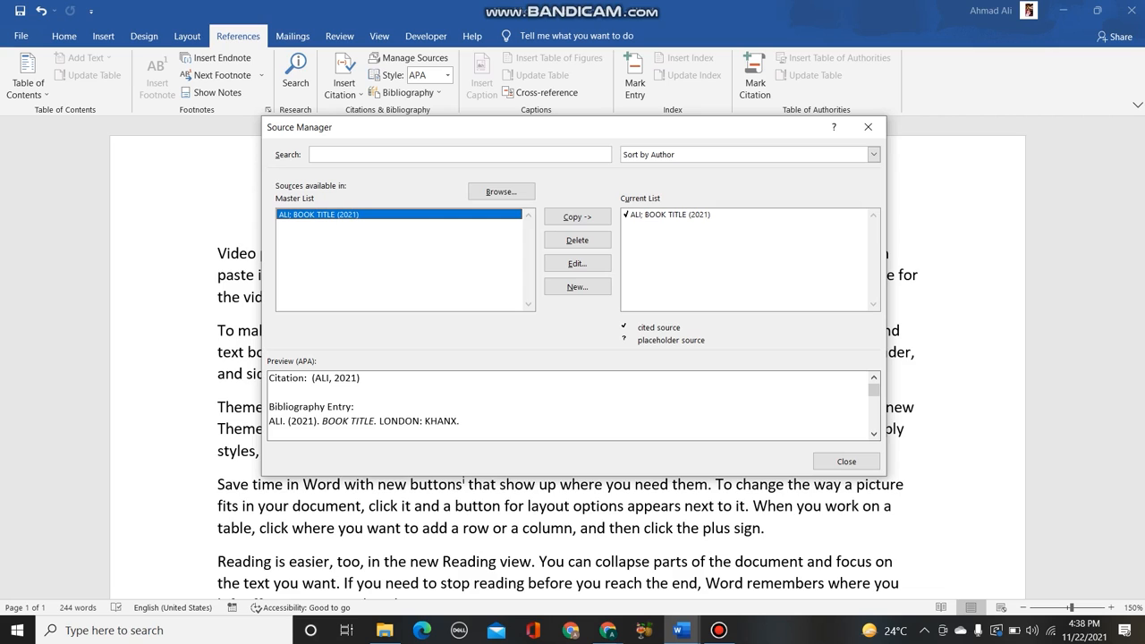
pyautogui.click(874, 155)
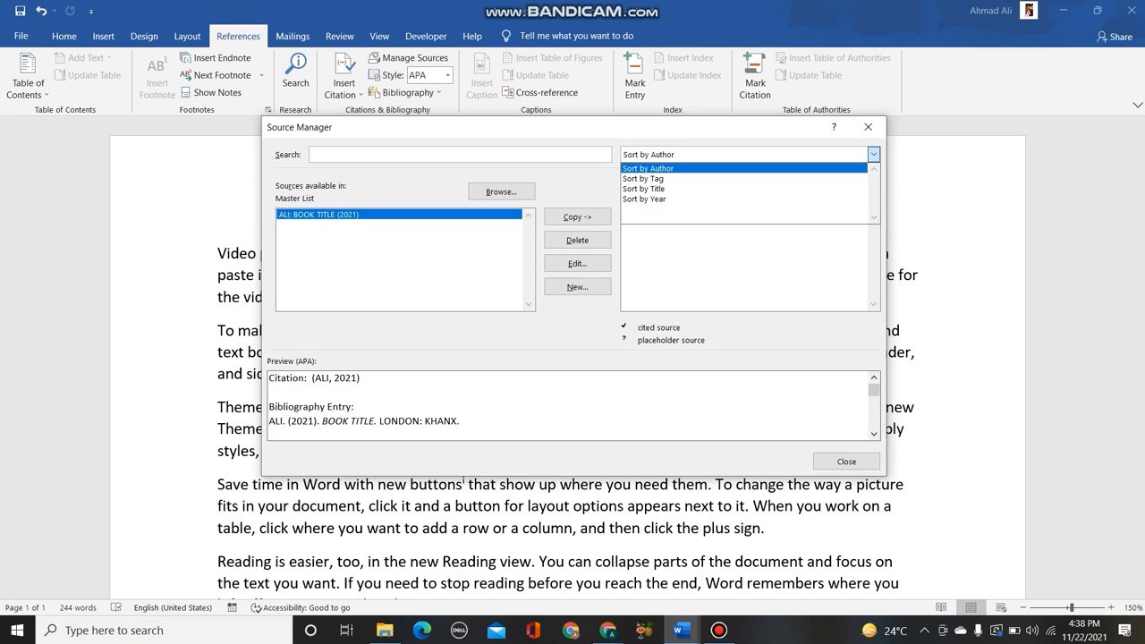
pyautogui.click(875, 154)
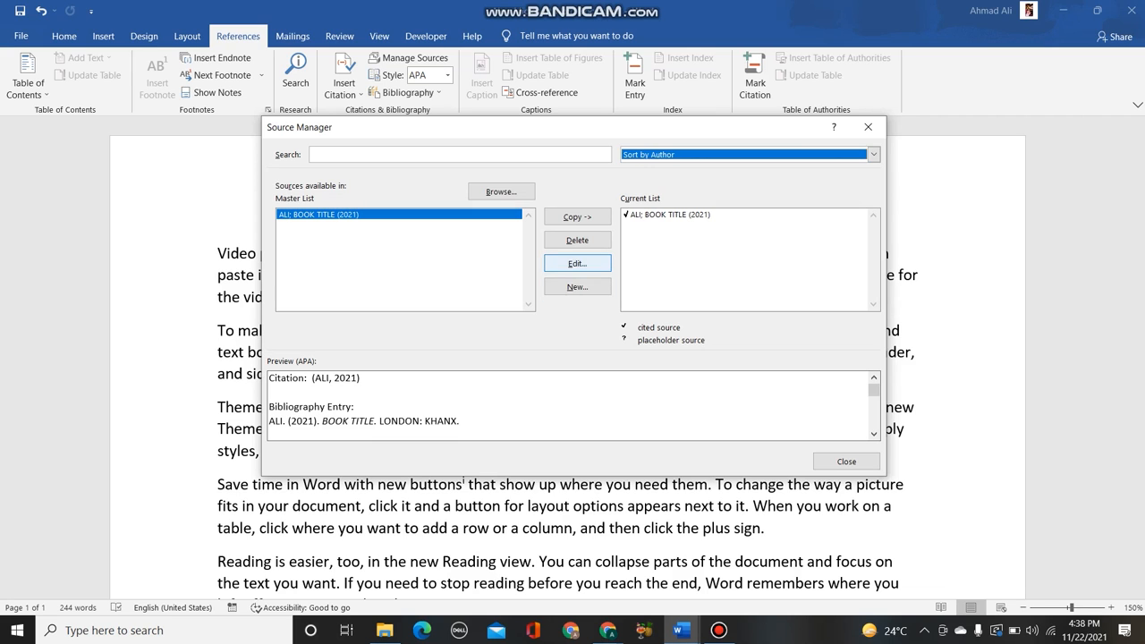
pyautogui.click(577, 263)
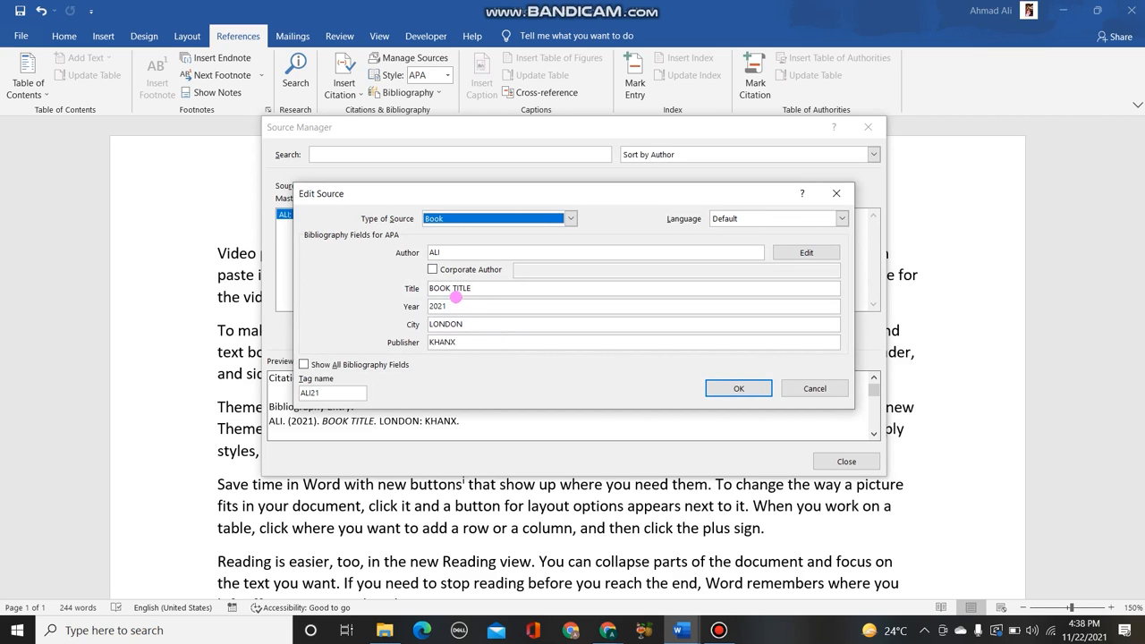
pyautogui.moveTo(486, 289)
pyautogui.mouseDown()
pyautogui.moveTo(580, 260)
pyautogui.moveTo(484, 309)
pyautogui.moveTo(527, 311)
pyautogui.moveTo(517, 320)
pyautogui.moveTo(549, 330)
pyautogui.moveTo(508, 342)
pyautogui.mouseUp()
pyautogui.click(814, 388)
pyautogui.click(847, 461)
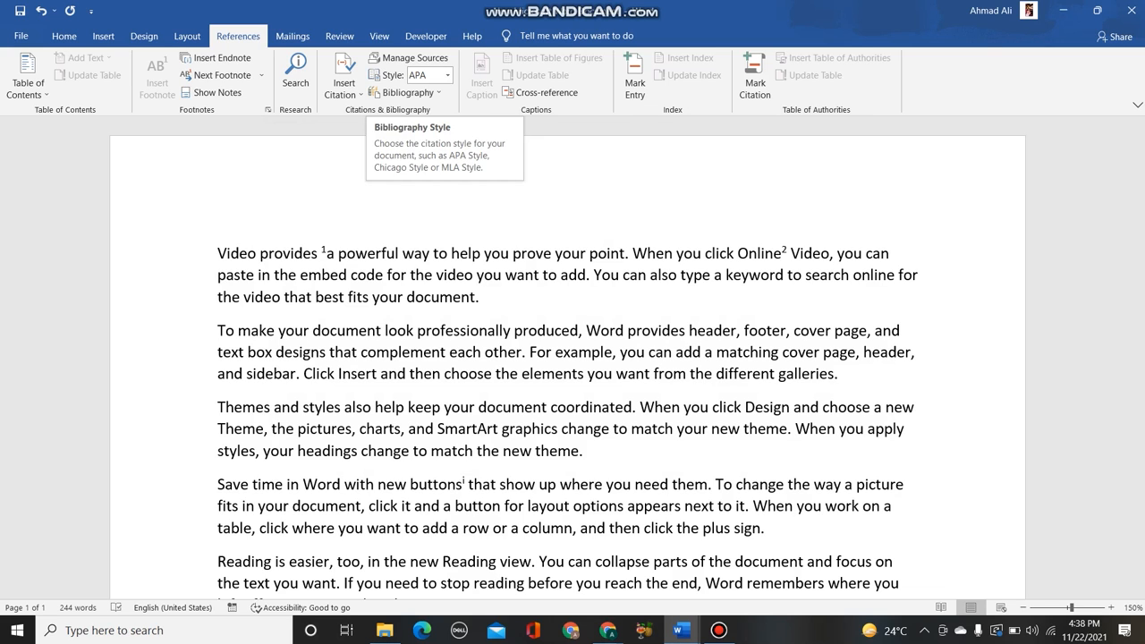
# - Change the citation style to GOST - Title Sort and check the source's preview in the source manager
pyautogui.click(448, 75)
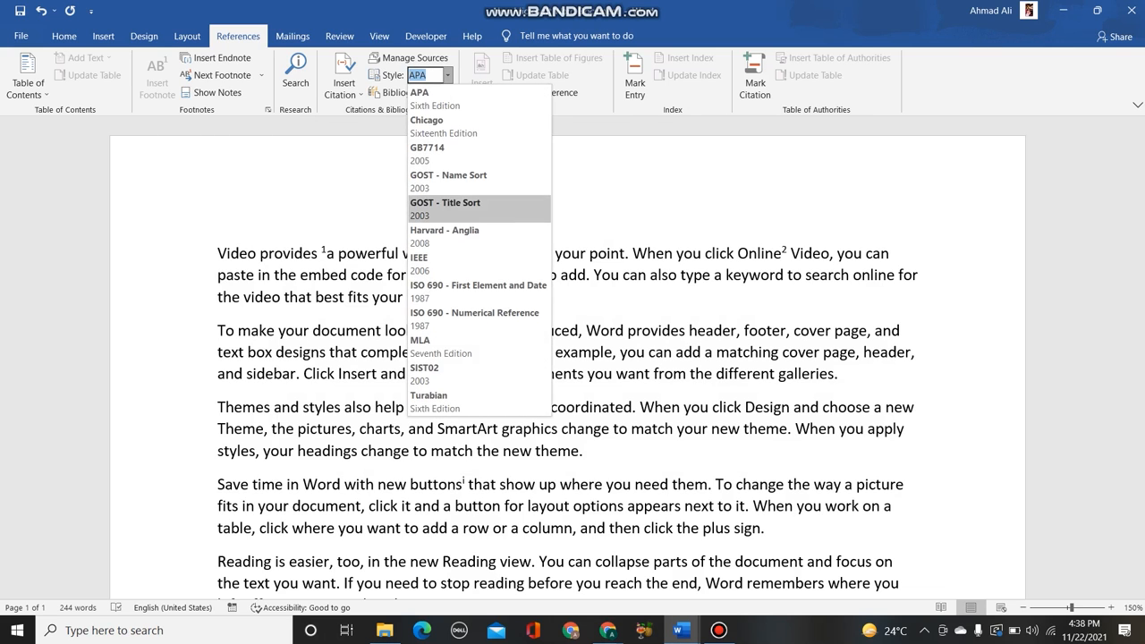
pyautogui.click(444, 206)
pyautogui.click(410, 57)
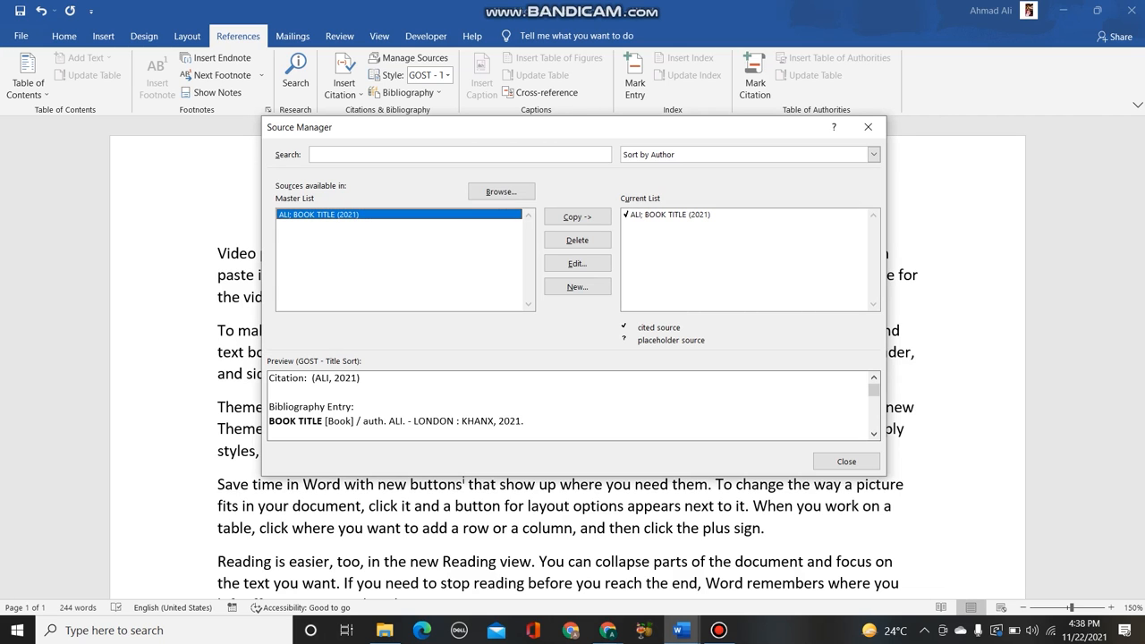
pyautogui.click(847, 461)
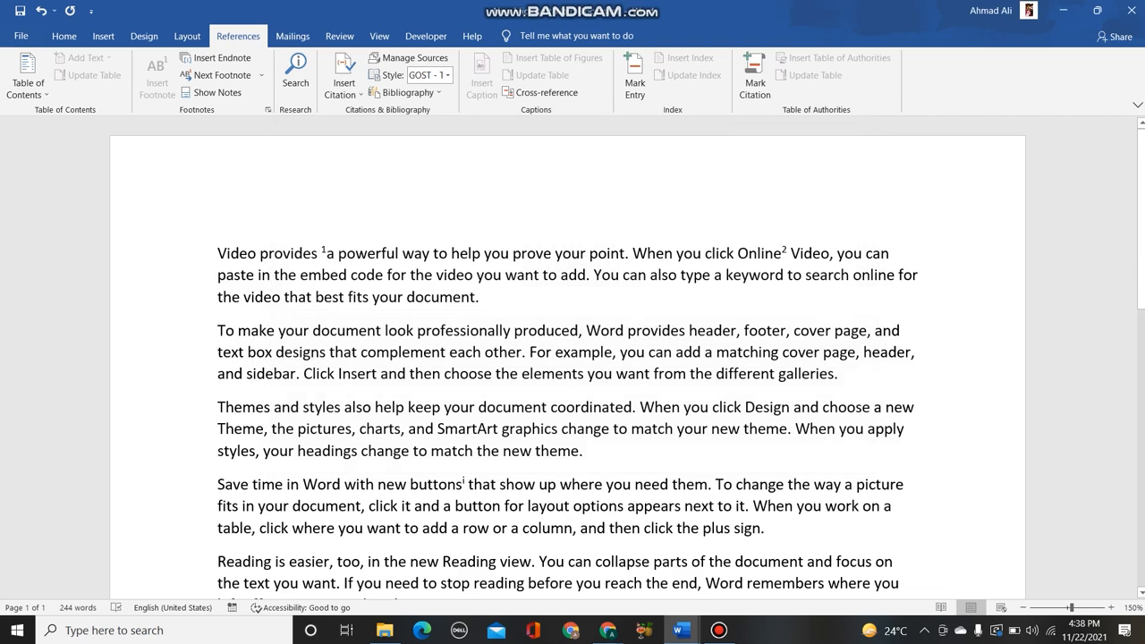
# - Insert a plain bibliography without a heading in the endnote, below its citations
pyautogui.click(407, 92)
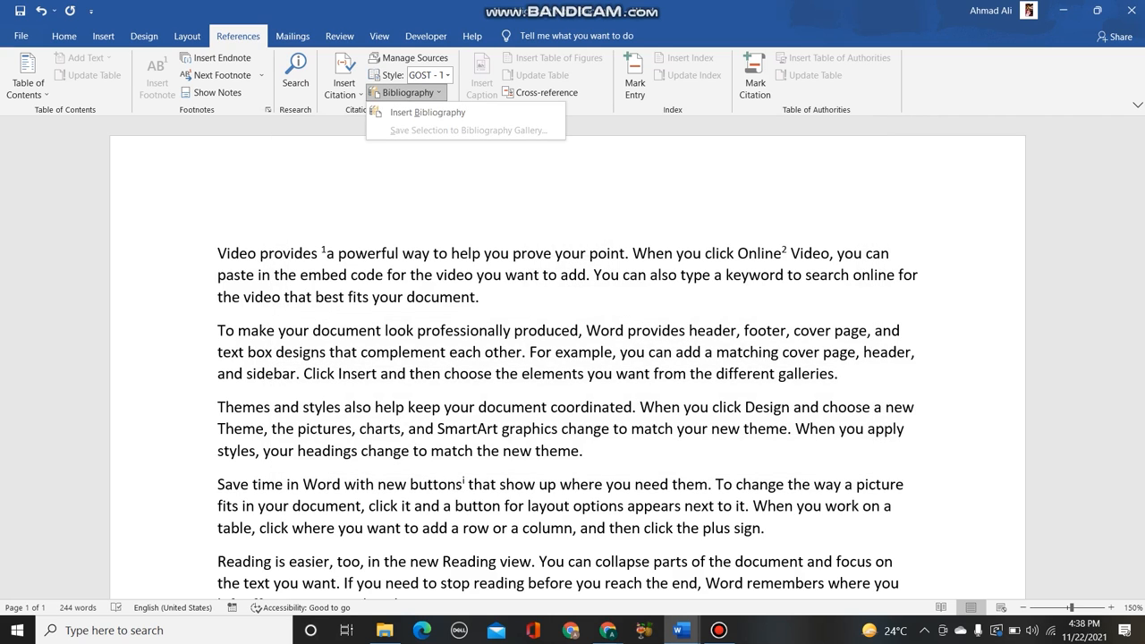
pyautogui.click(428, 112)
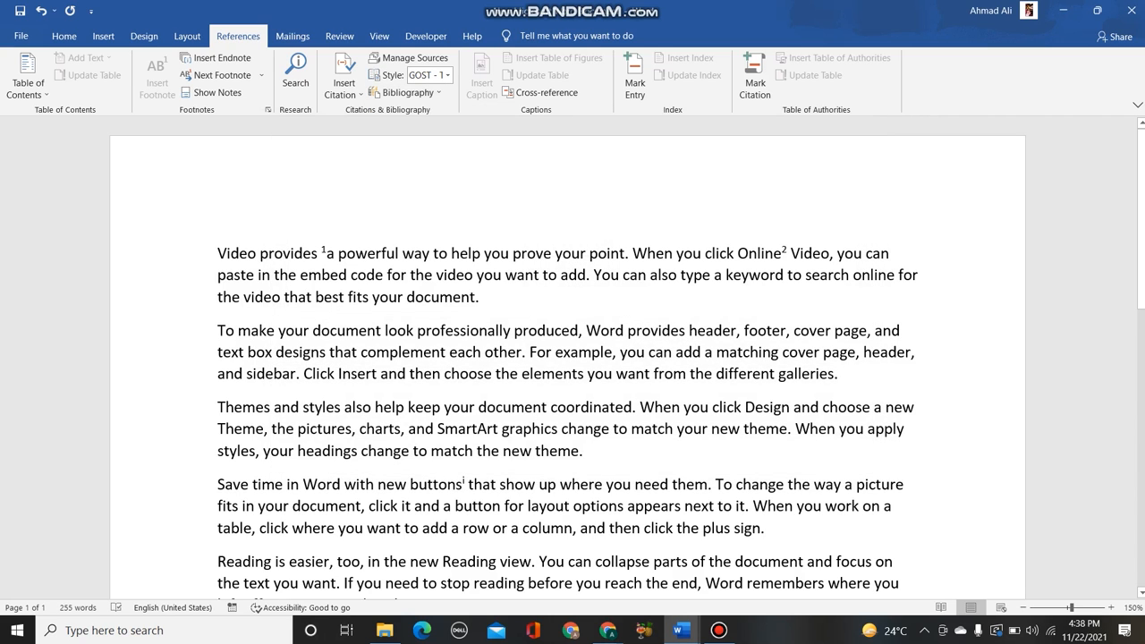
# - Add a blank line above the first paragraph and insert the built-in "Bibliography" layout there
pyautogui.moveTo(327, 254); pyautogui.dragTo(400, 255)
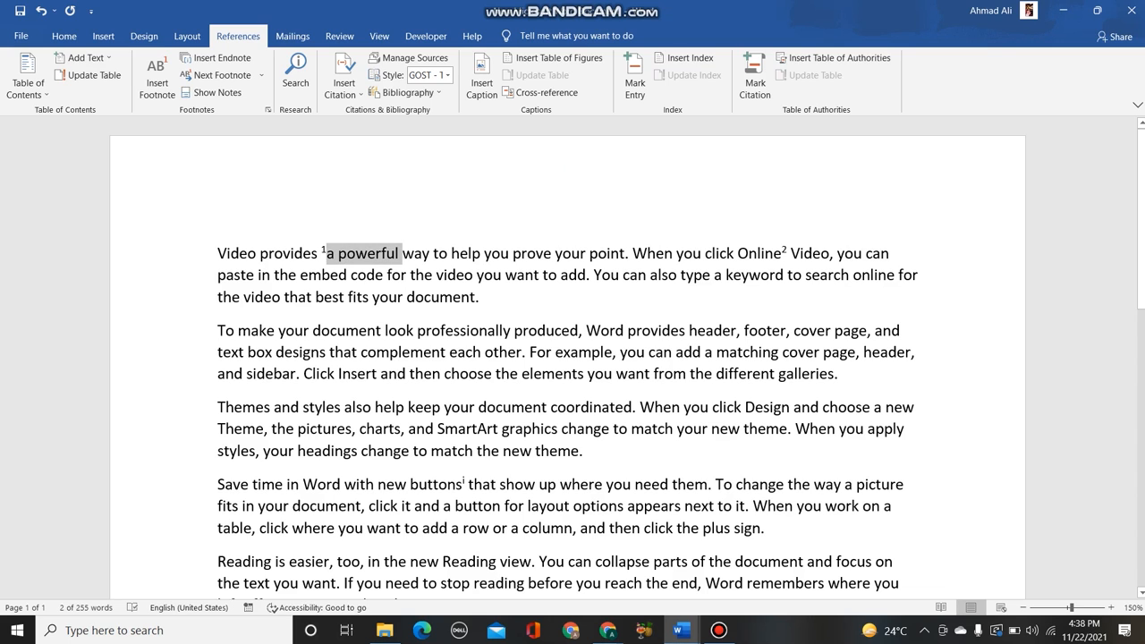
pyautogui.click(218, 254)
pyautogui.press('Return')
pyautogui.hotkey('shift', 'Up')
pyautogui.click(222, 256)
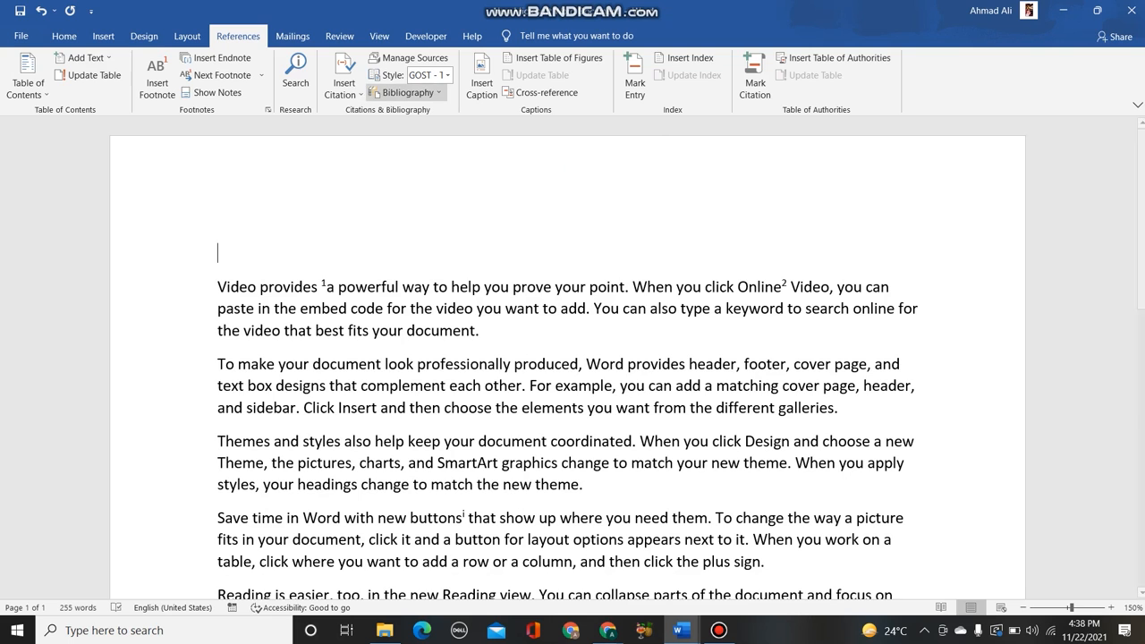
pyautogui.click(404, 92)
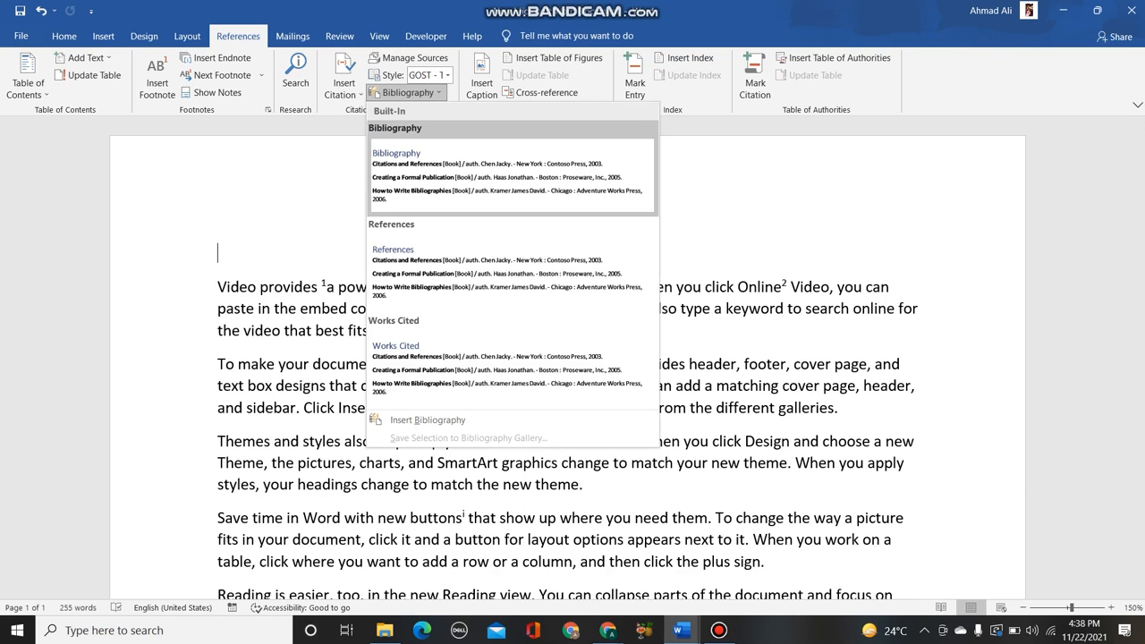
pyautogui.click(513, 170)
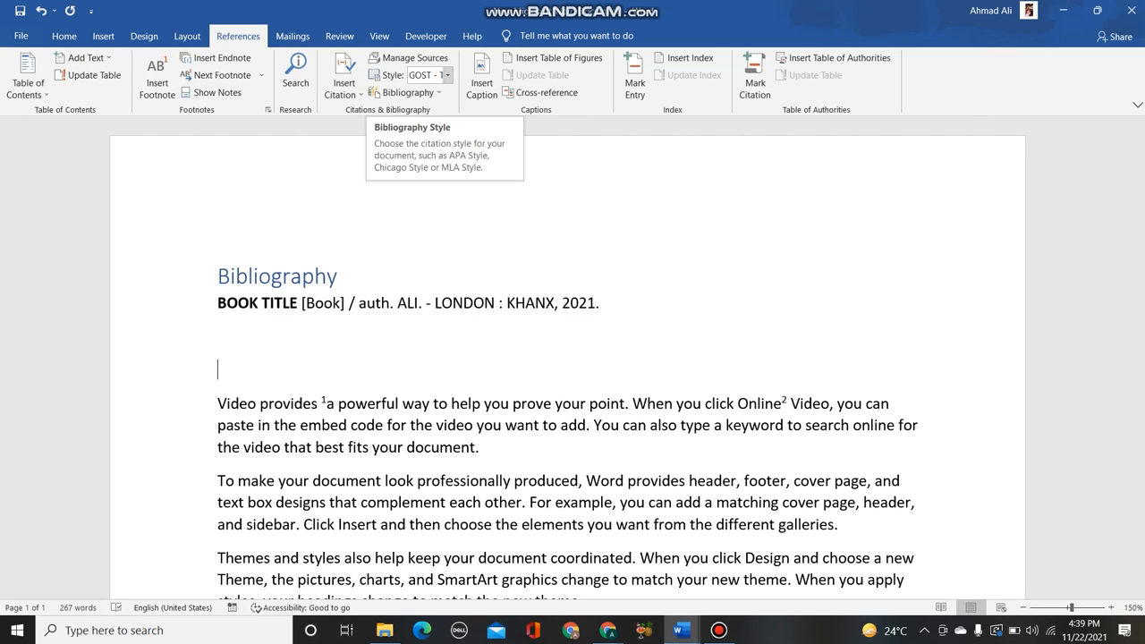
# - Change the citation style to ISO 690 - First Element and Date and check the reformatted bibliography
pyautogui.click(447, 75)
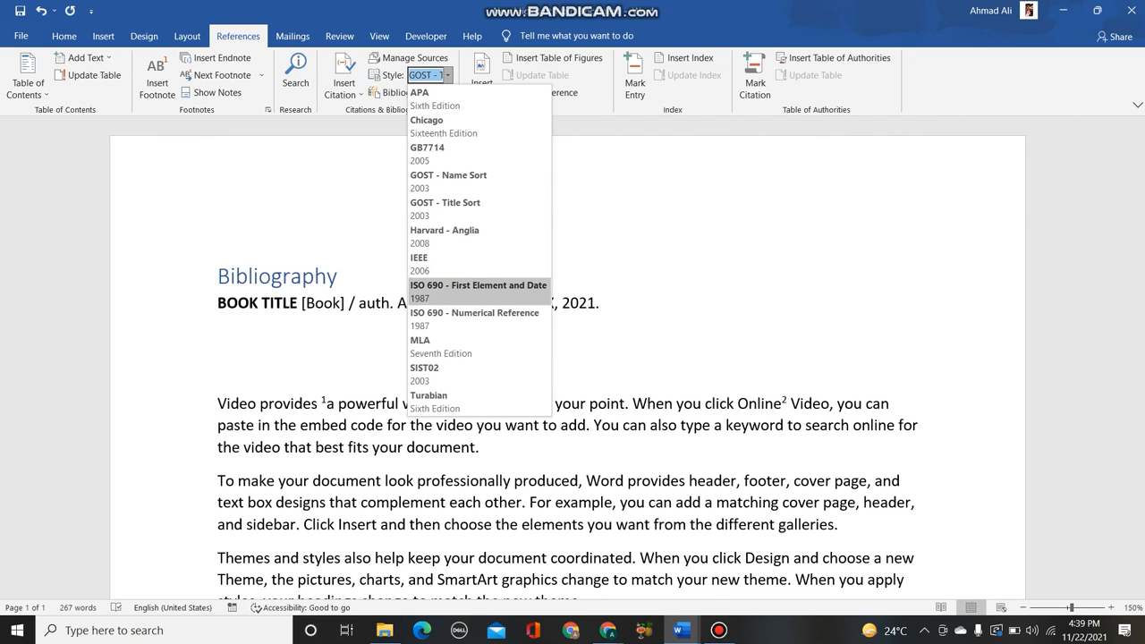
pyautogui.click(478, 290)
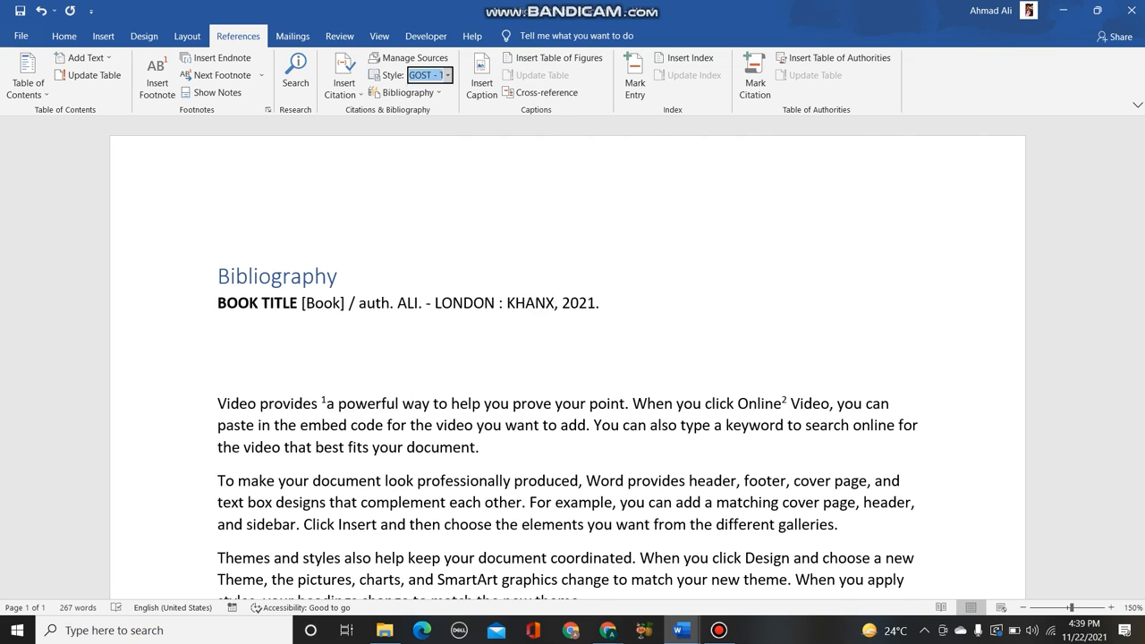
pyautogui.moveTo(540, 304); pyautogui.dragTo(218, 277)
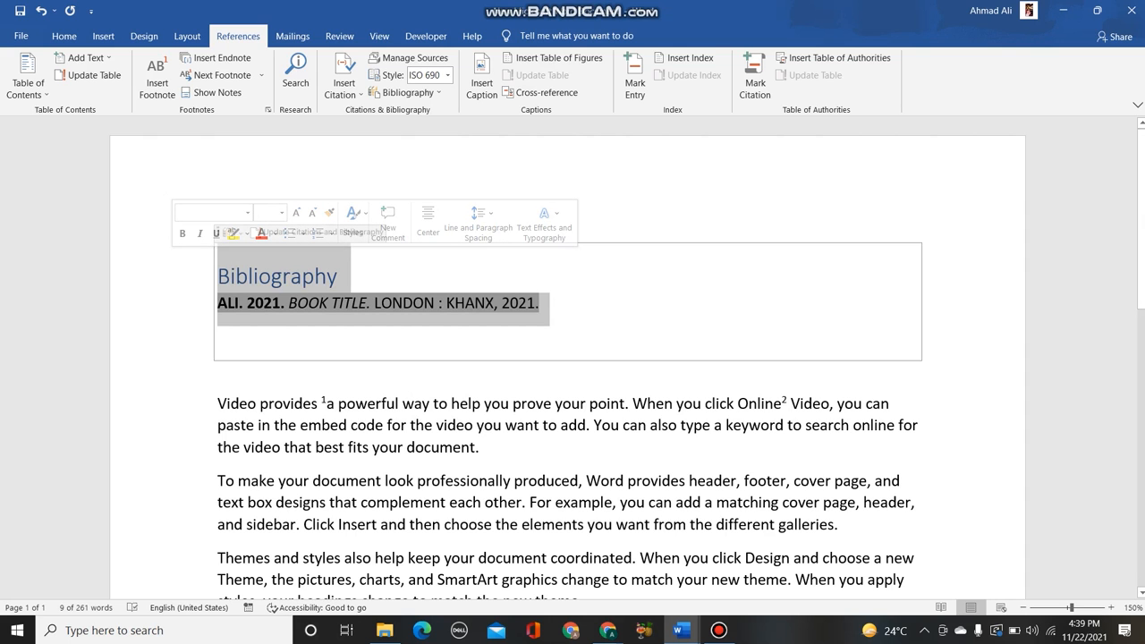
pyautogui.click(340, 276)
# - Insert a "Figure 1" caption on a new line below the paragraph beginning "Themes and styles"
pyautogui.scroll(-4, 568, 364)
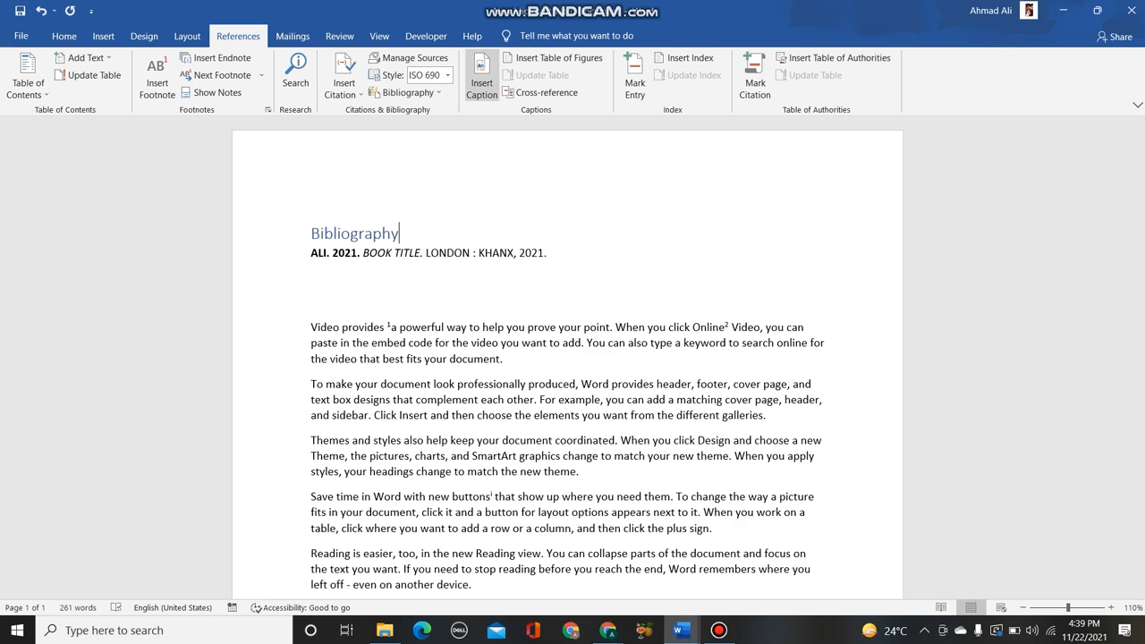
pyautogui.click(482, 79)
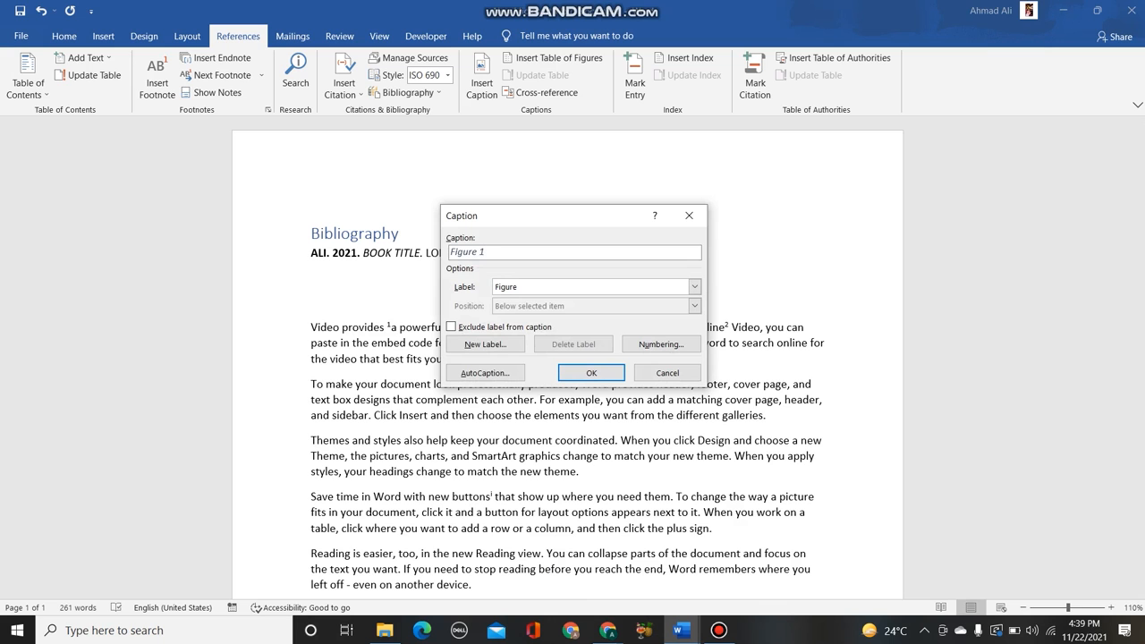
pyautogui.click(667, 373)
pyautogui.scroll(-3, 667, 373)
pyautogui.scroll(-1, 567, 357)
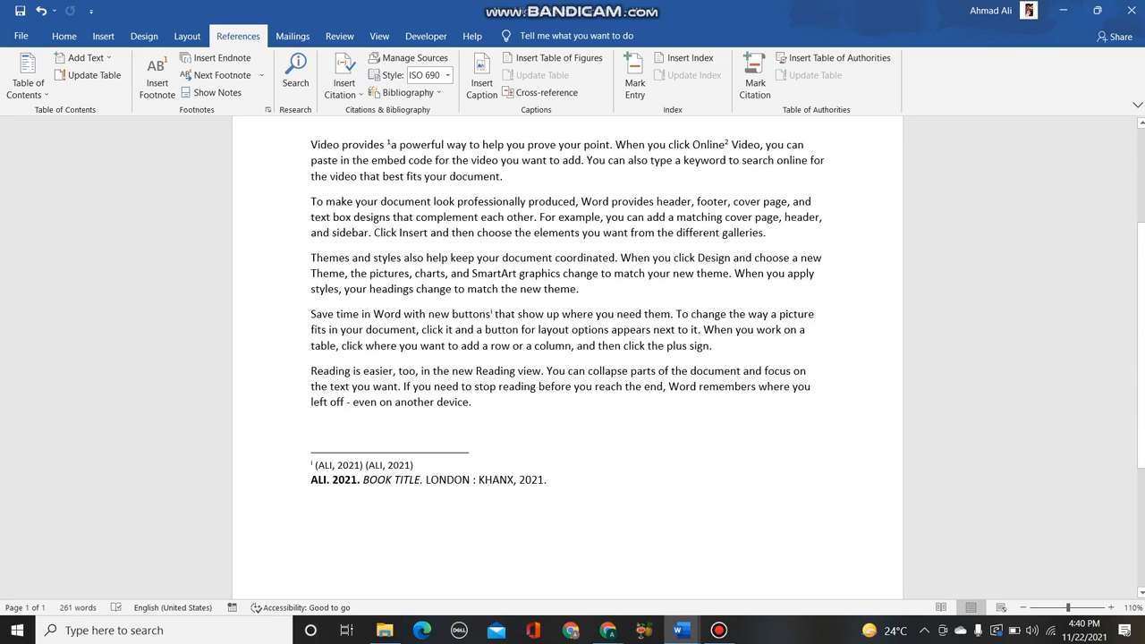
pyautogui.keyDown('ctrl'); pyautogui.scroll(1, 567, 358); pyautogui.keyUp('ctrl')
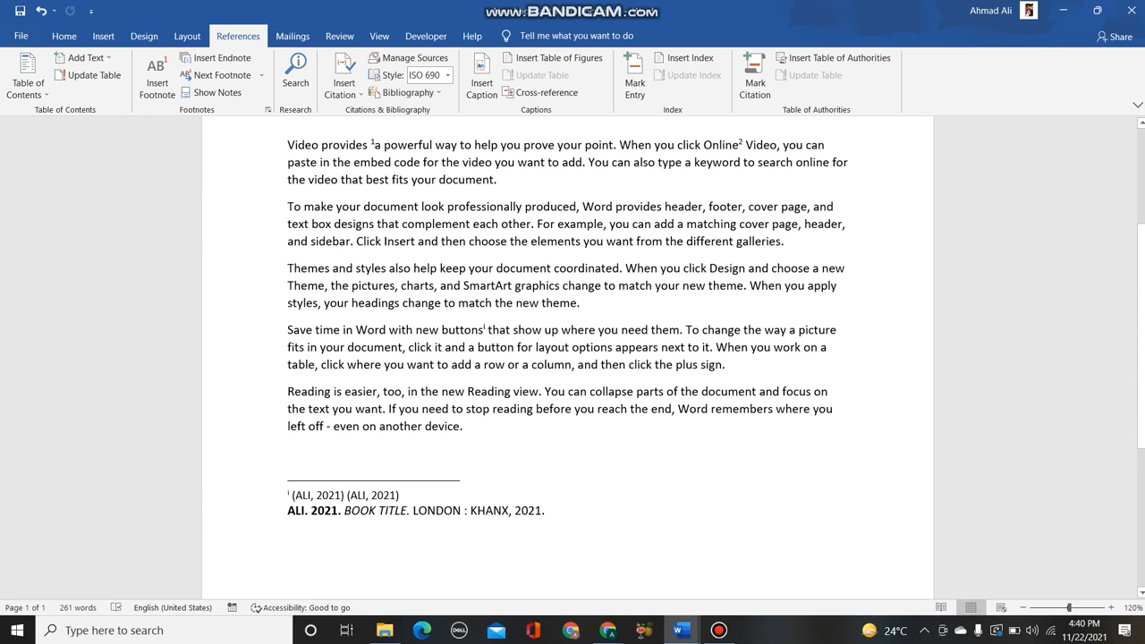
pyautogui.press('Return')
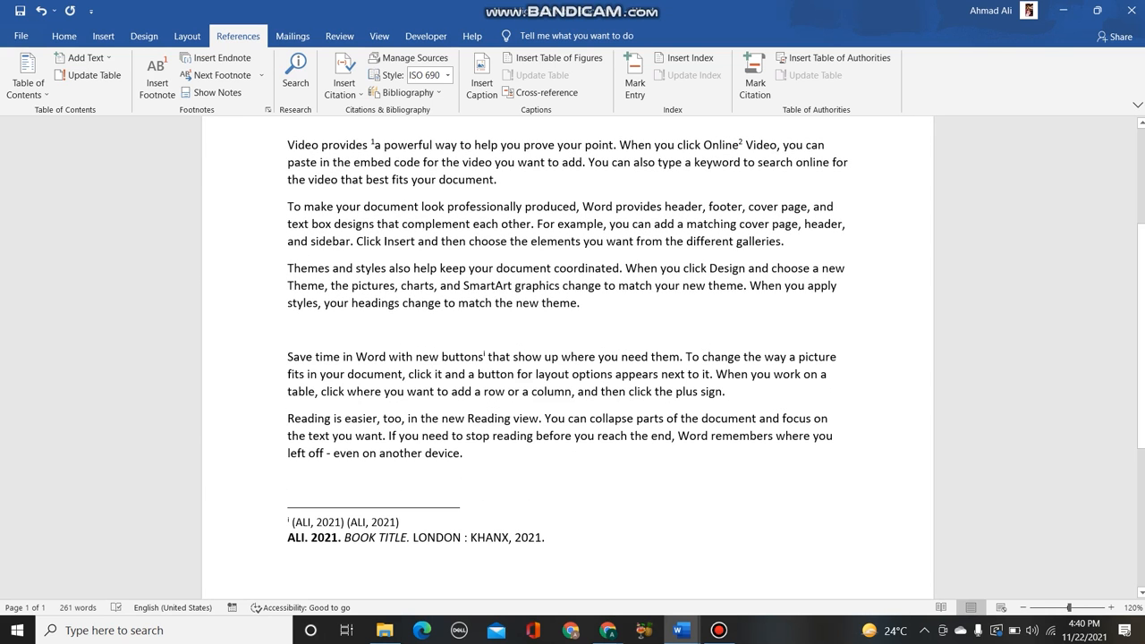
pyautogui.click(481, 76)
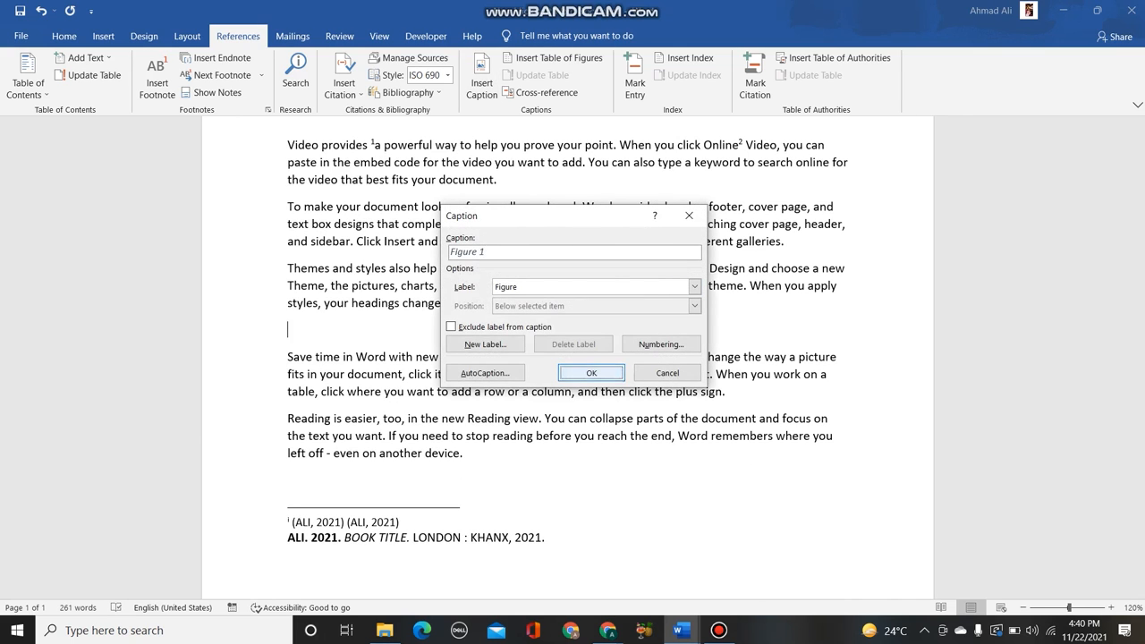
pyautogui.click(591, 372)
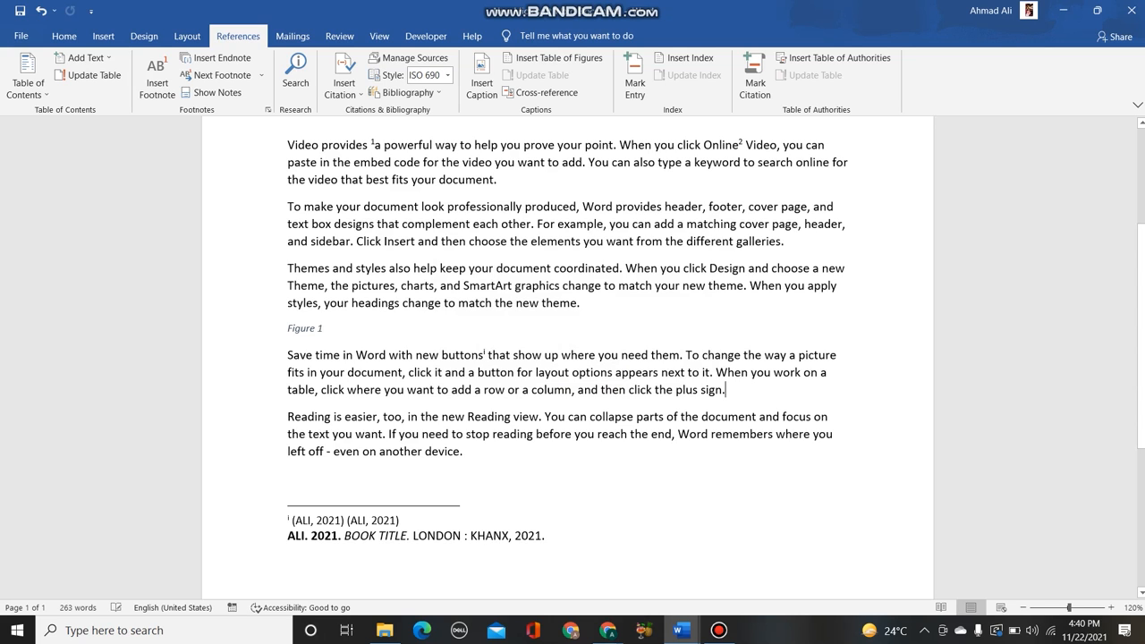
# - Insert a "Figure 2" caption on a new line below the paragraph beginning "Save time in Word"
pyautogui.press('Return')
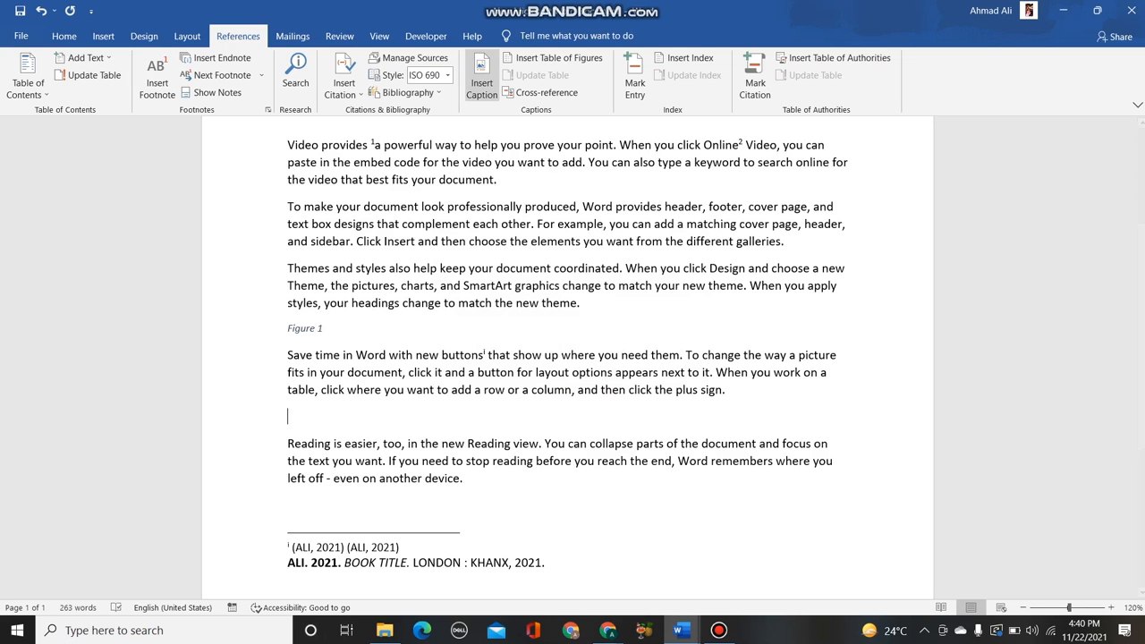
pyautogui.click(483, 76)
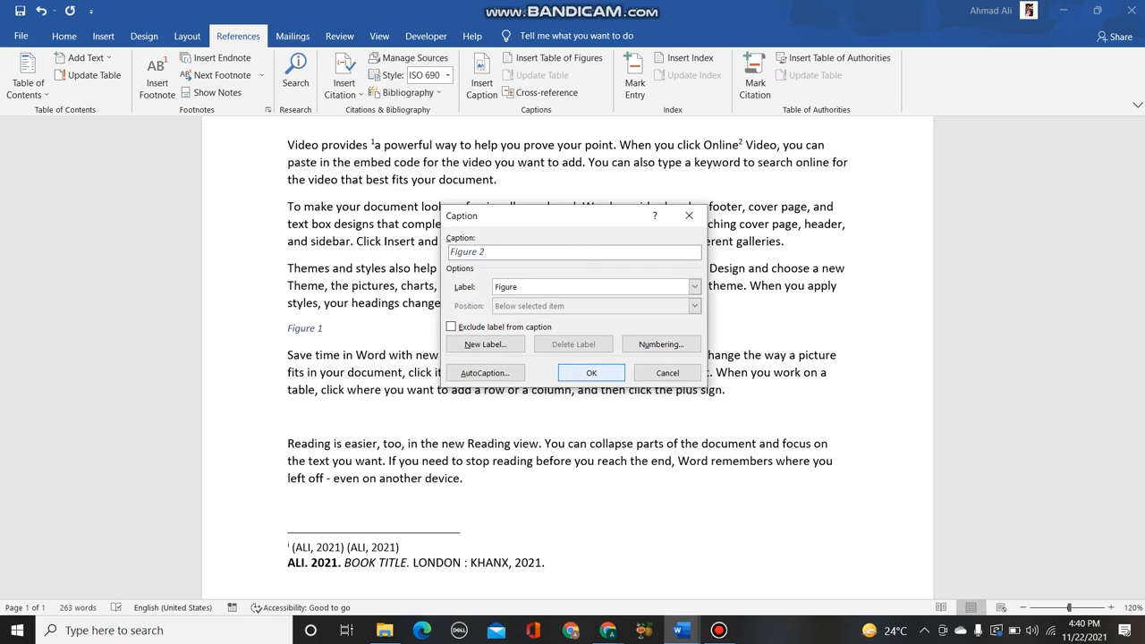
pyautogui.click(586, 372)
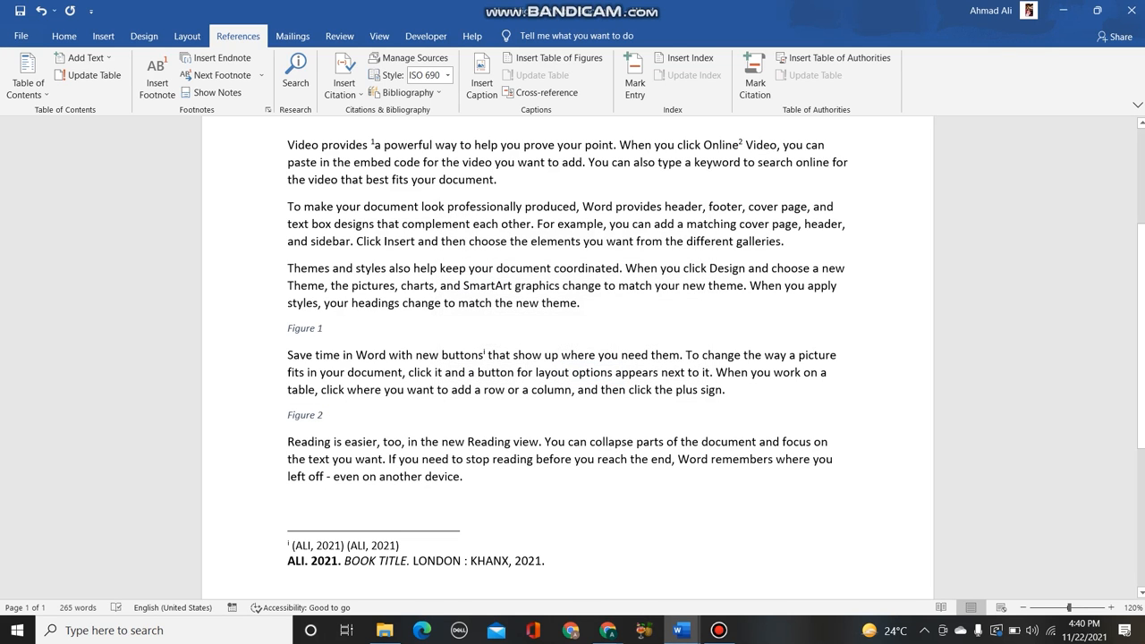
# - Create the caption label IMAGE and insert an "IMAGE 1" caption on a new line below the last paragraph
pyautogui.press('Return')
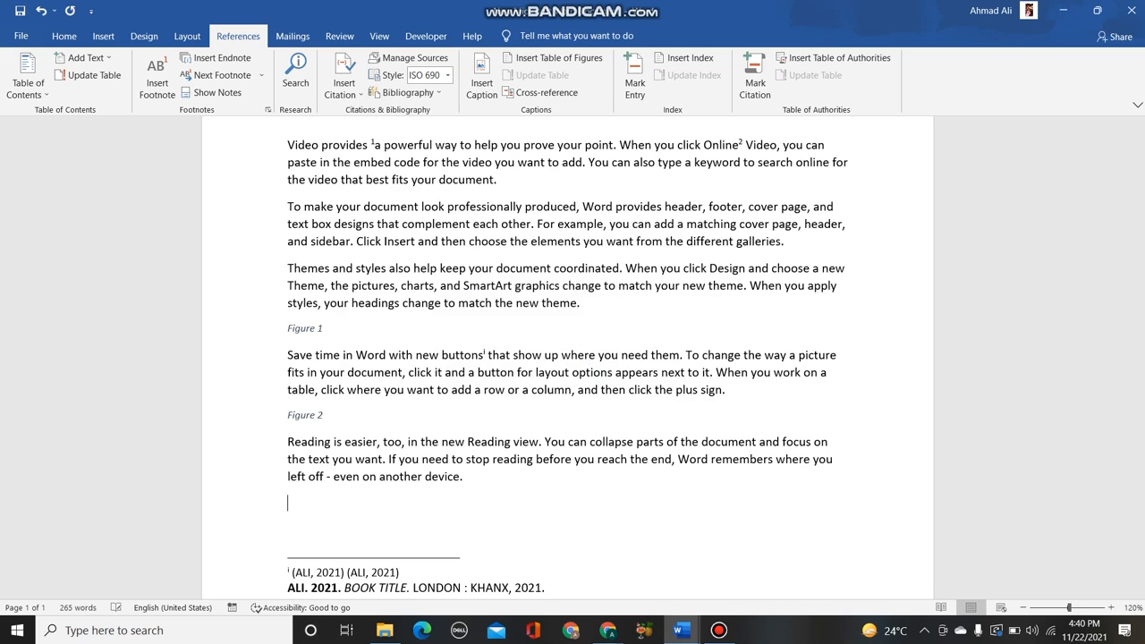
pyautogui.click(481, 76)
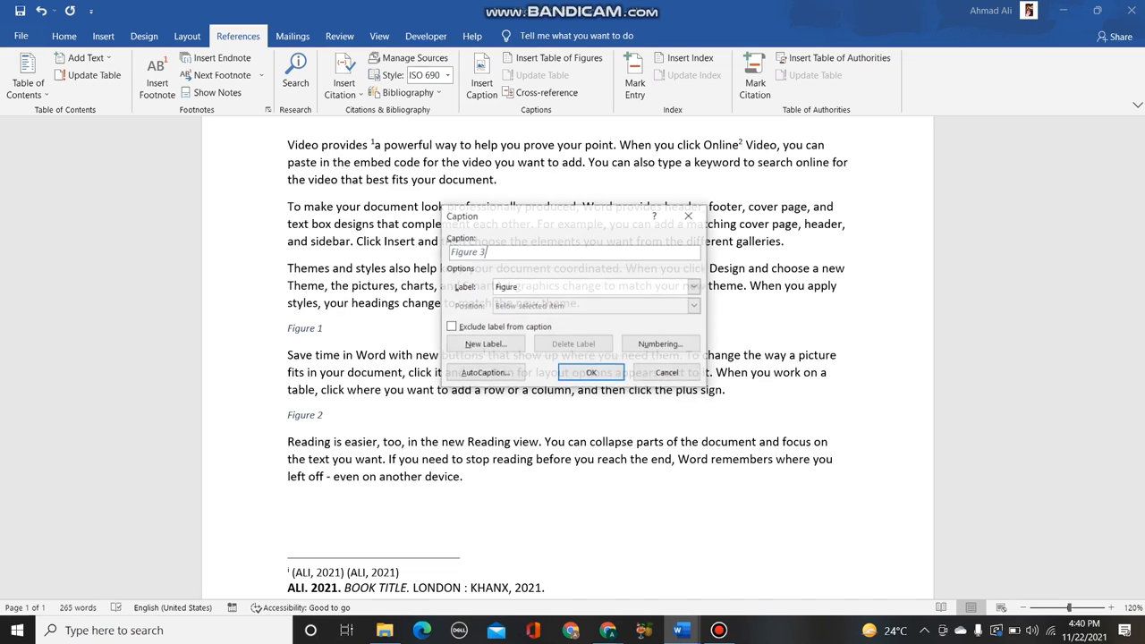
pyautogui.click(485, 344)
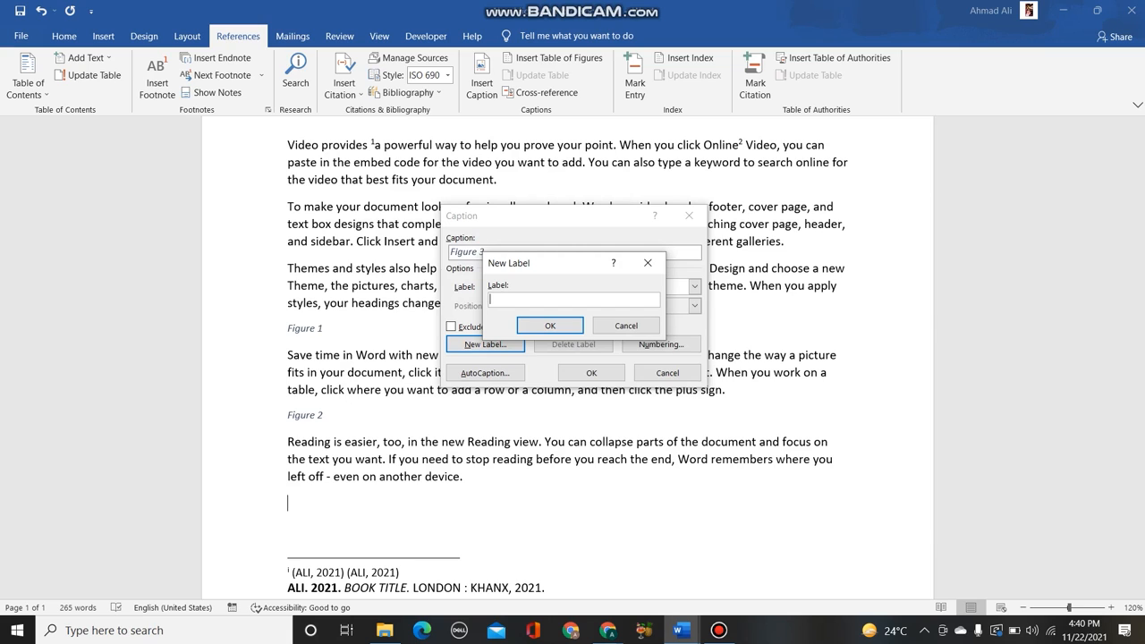
pyautogui.write('IMAGE')
pyautogui.press('Return')
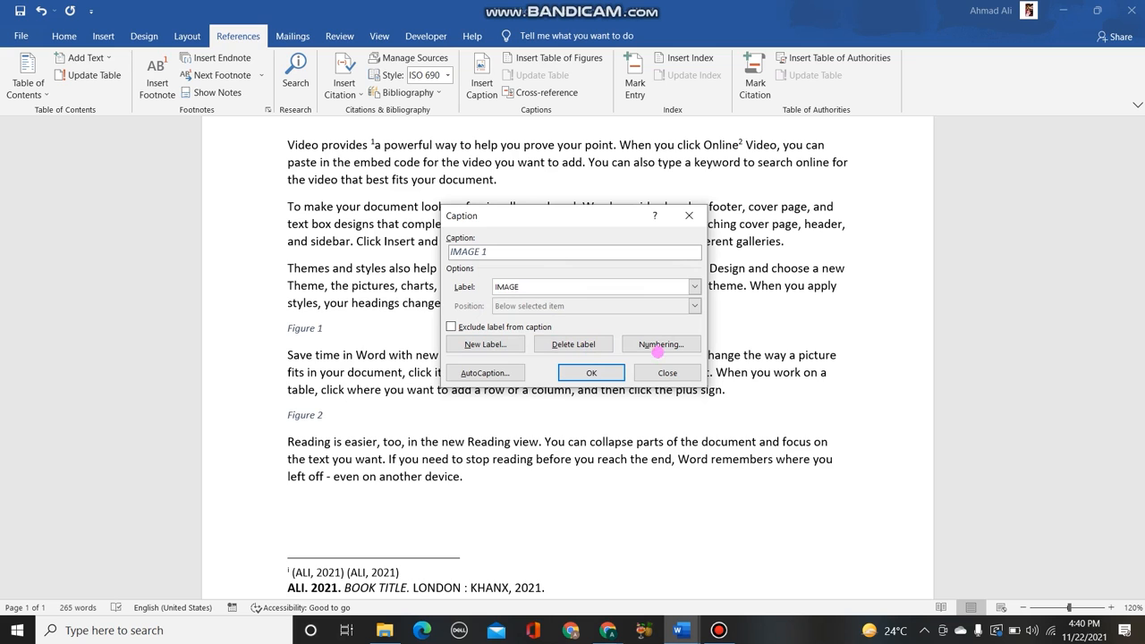
pyautogui.click(586, 374)
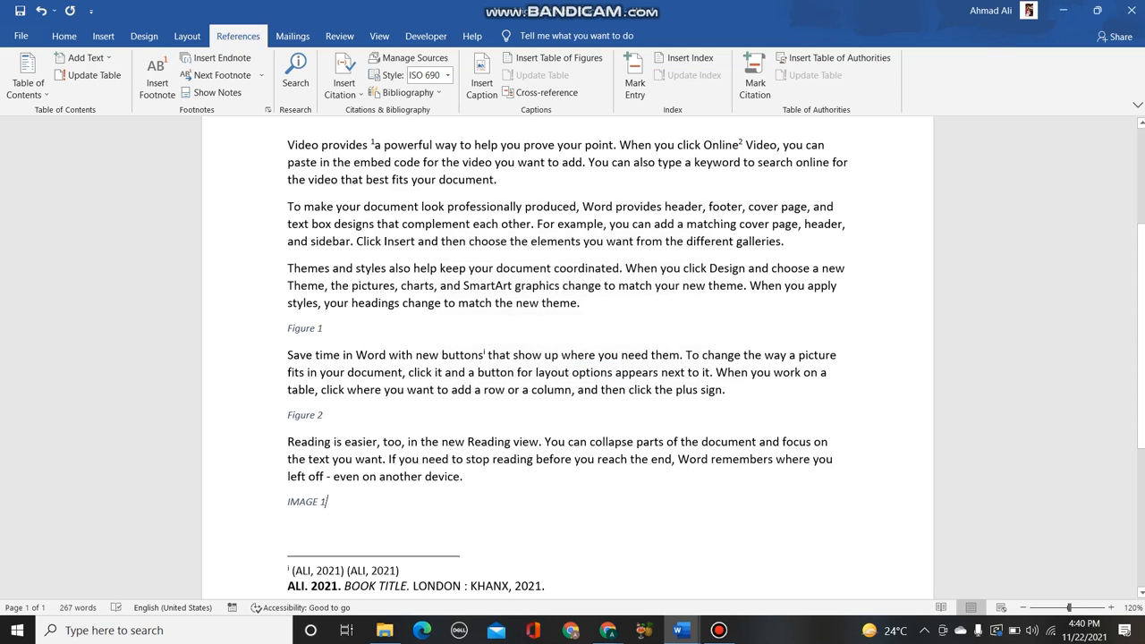
# - Insert a table of figures for the IMAGE label over the end of the IMAGE 1 caption, and delete its text again
pyautogui.doubleClick(318, 502)
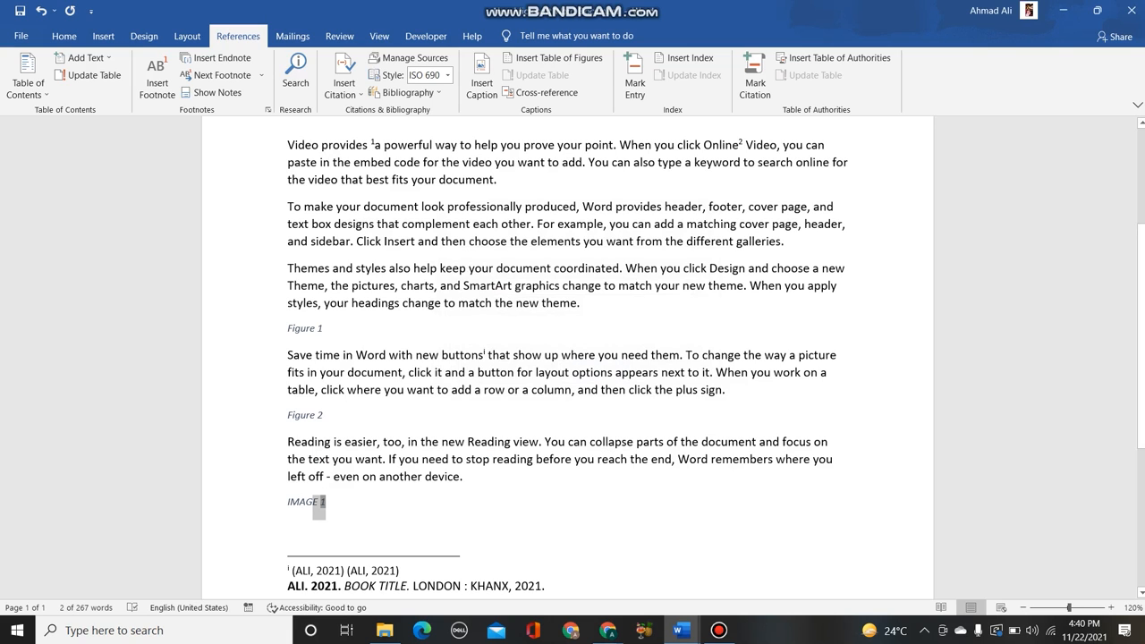
pyautogui.click(553, 57)
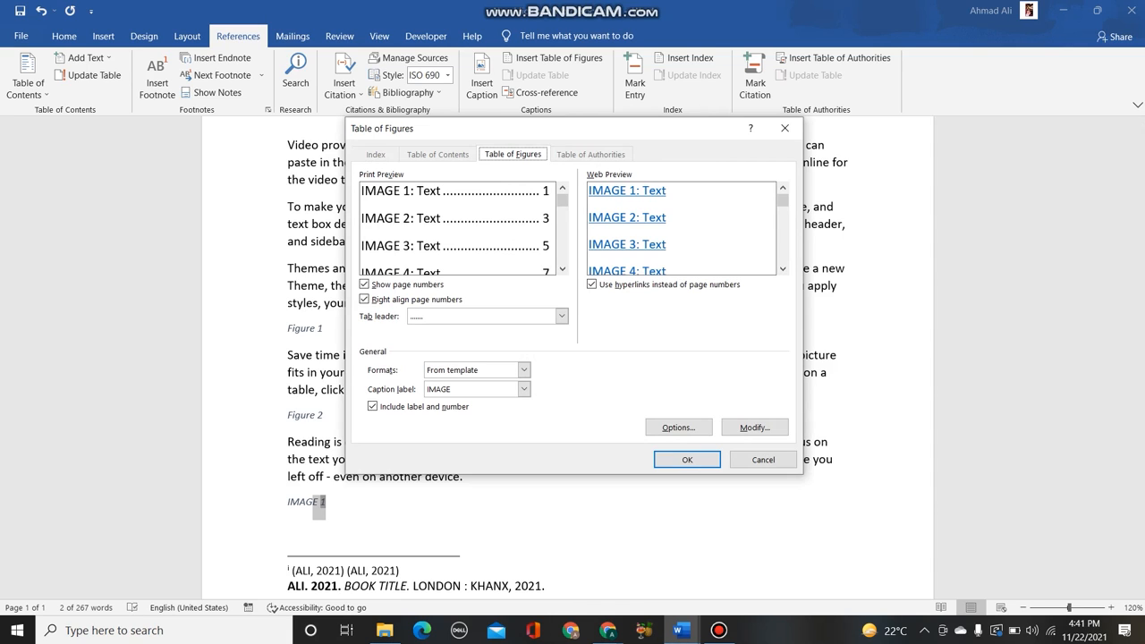
pyautogui.scroll(-2, 459, 228)
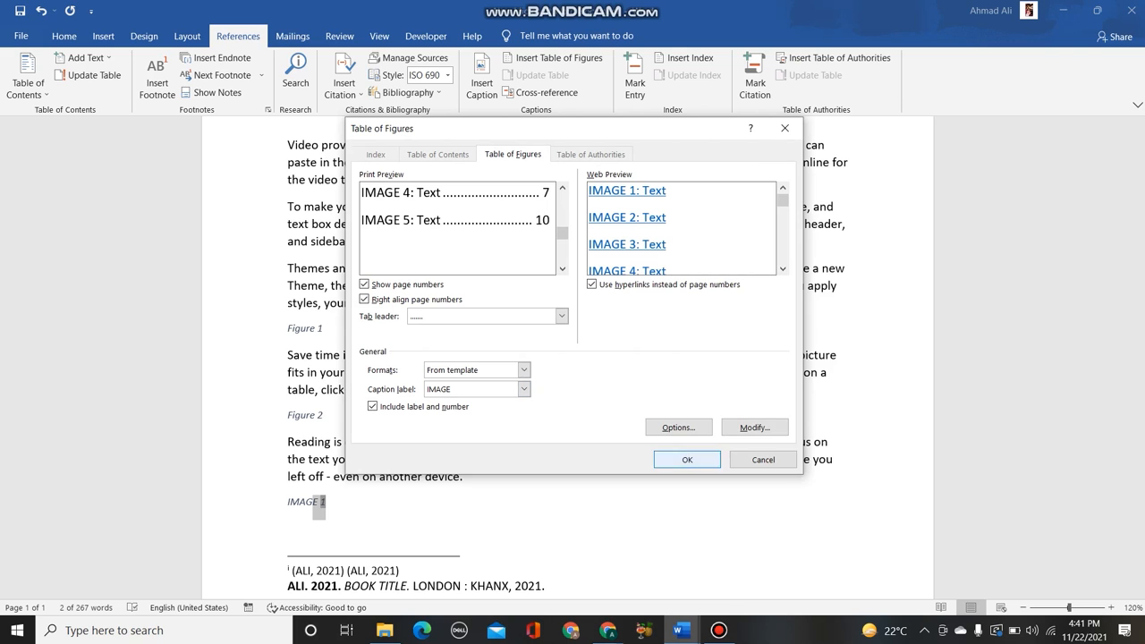
pyautogui.click(687, 459)
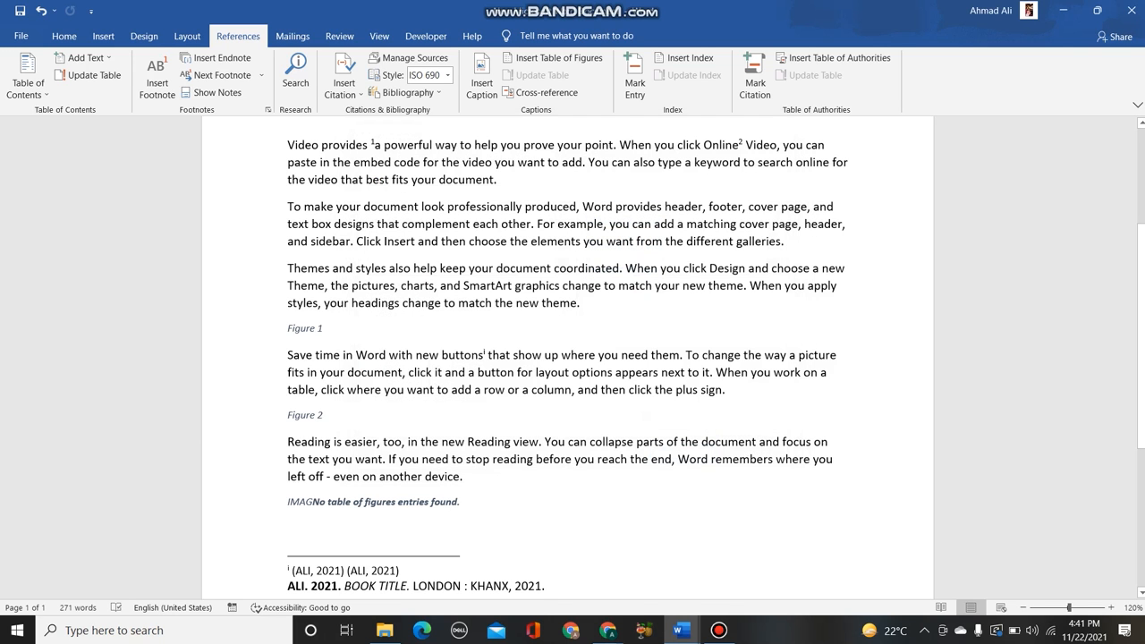
pyautogui.moveTo(313, 502); pyautogui.dragTo(460, 503)
pyautogui.press('Delete')
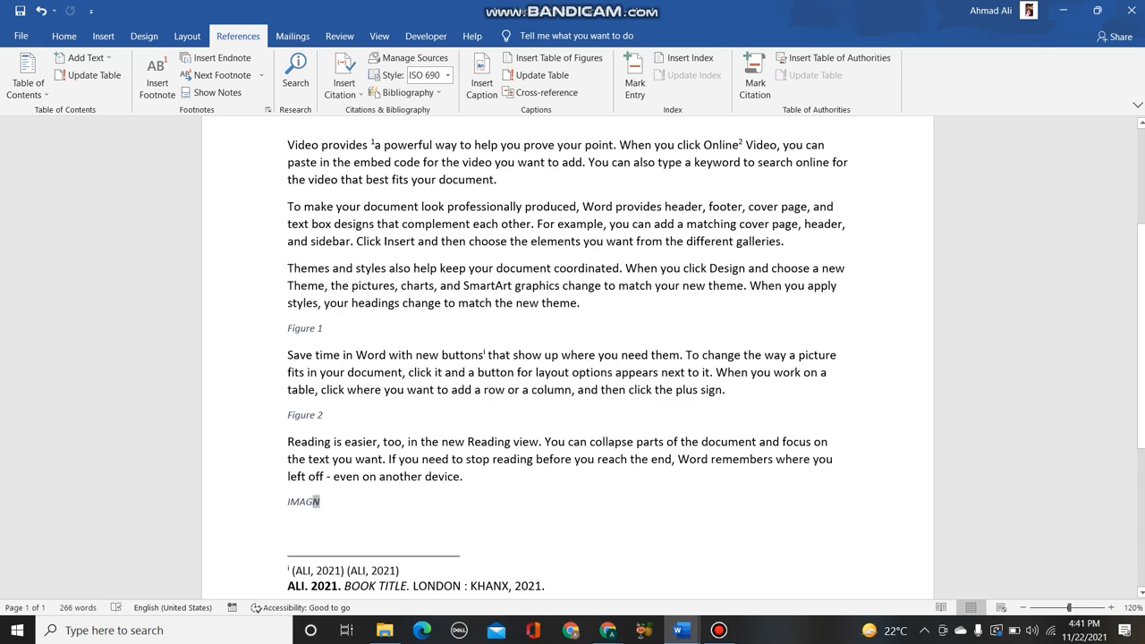
pyautogui.click(346, 469)
pyautogui.scroll(3, 346, 469)
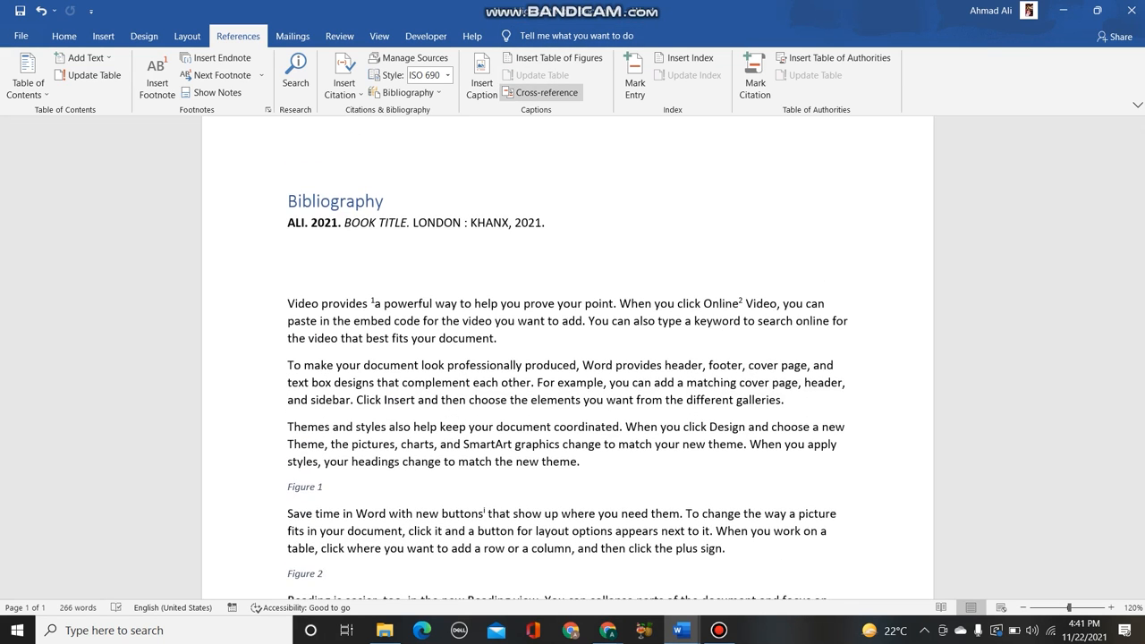
pyautogui.click(543, 92)
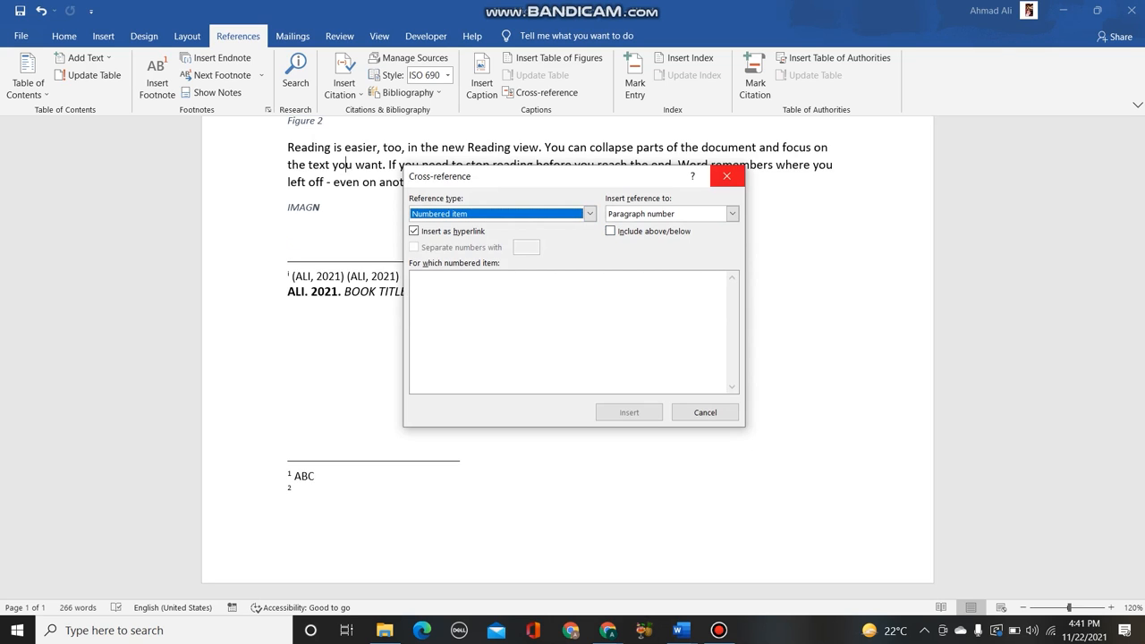
pyautogui.click(727, 177)
# - Examine the "Insert reference to" options for a numbered-item cross-reference at the word "professionally", and leave without inserting one
pyautogui.scroll(5, 568, 357)
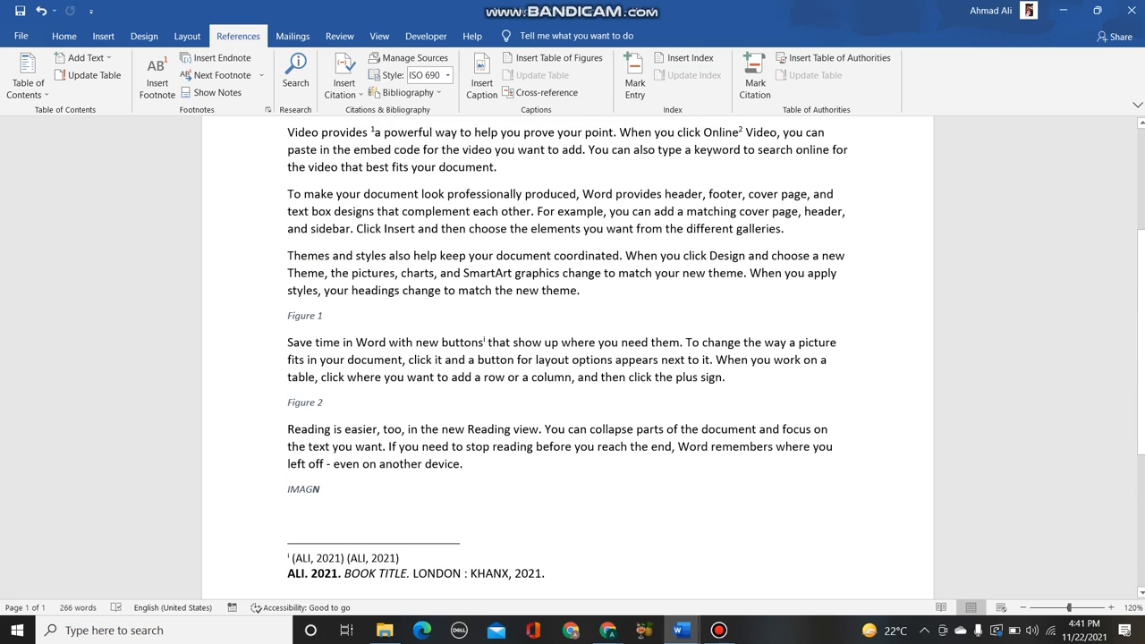
pyautogui.moveTo(522, 193); pyautogui.dragTo(445, 193)
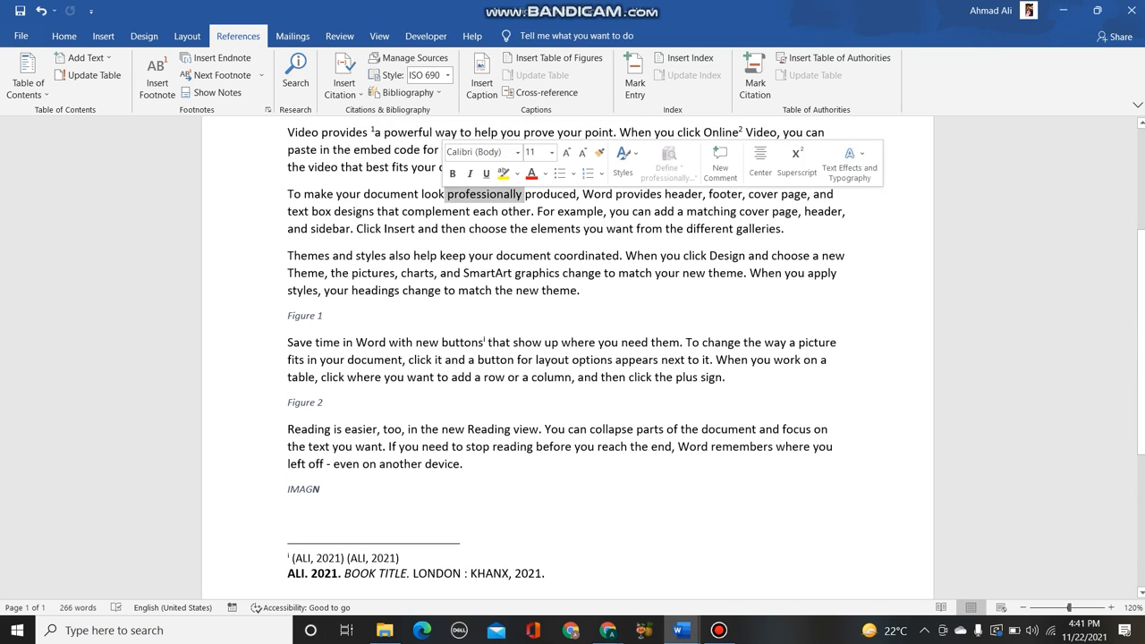
pyautogui.click(541, 92)
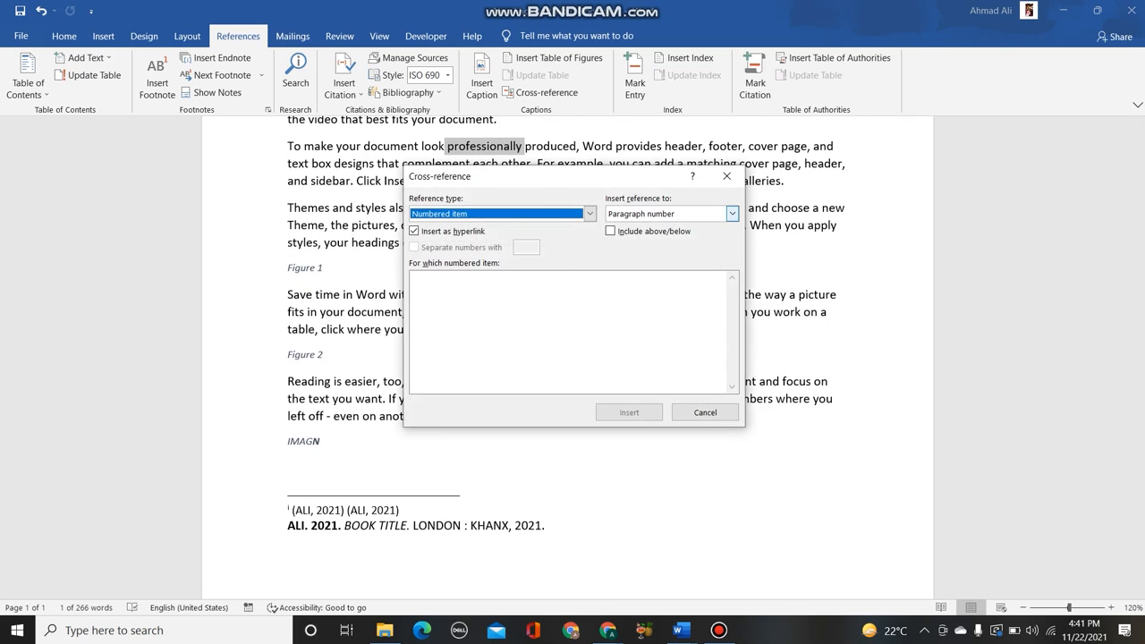
pyautogui.click(732, 213)
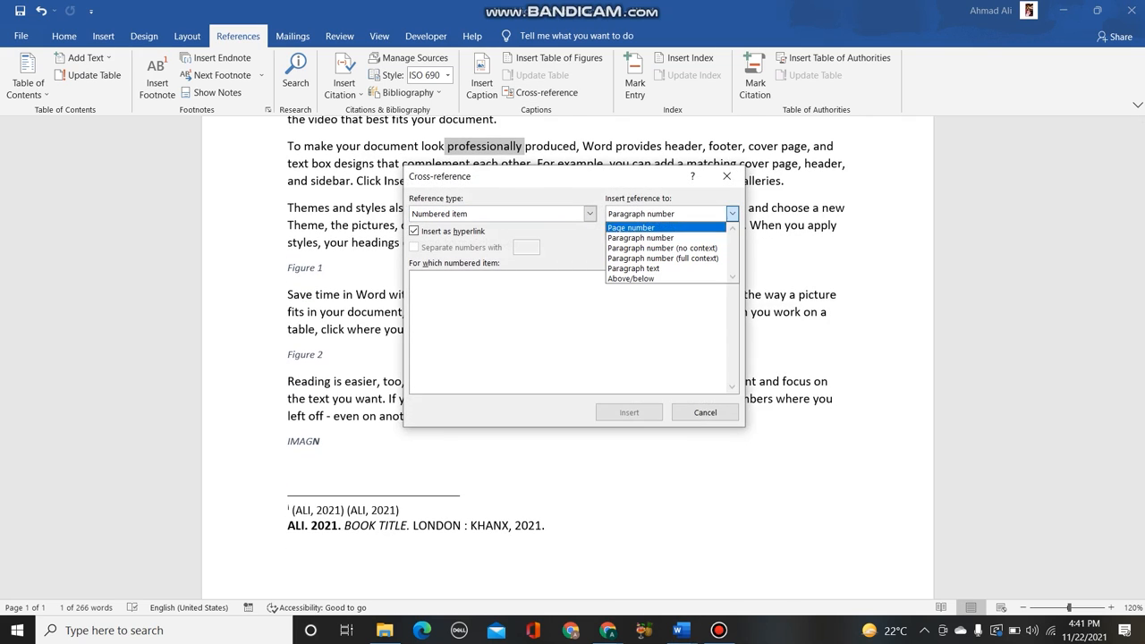
pyautogui.click(664, 227)
pyautogui.click(732, 214)
pyautogui.click(666, 237)
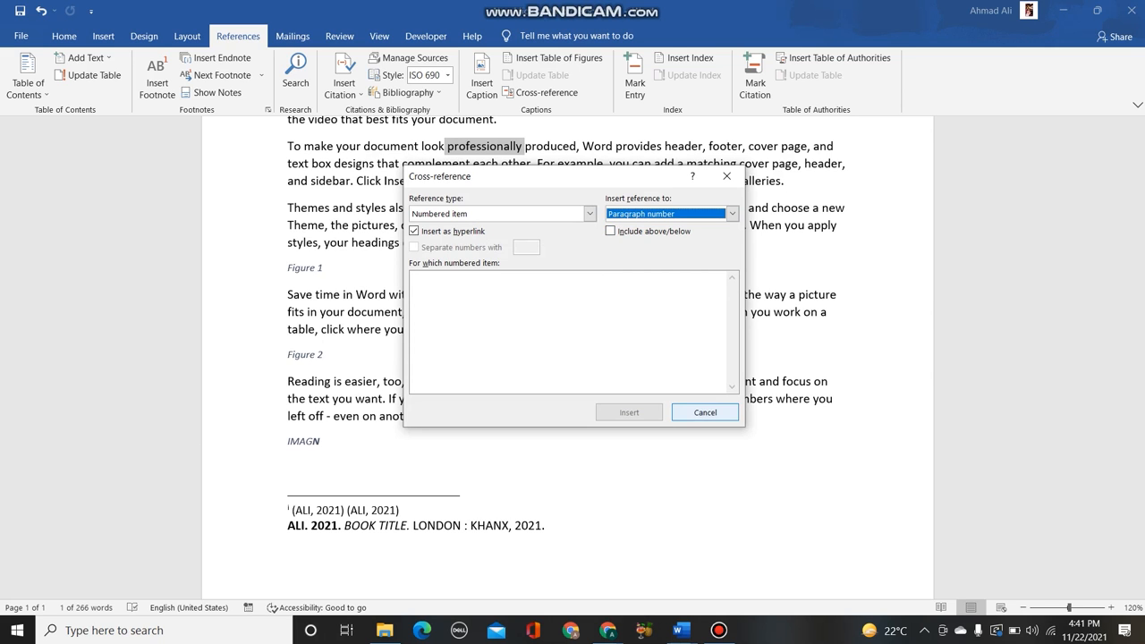
pyautogui.click(705, 412)
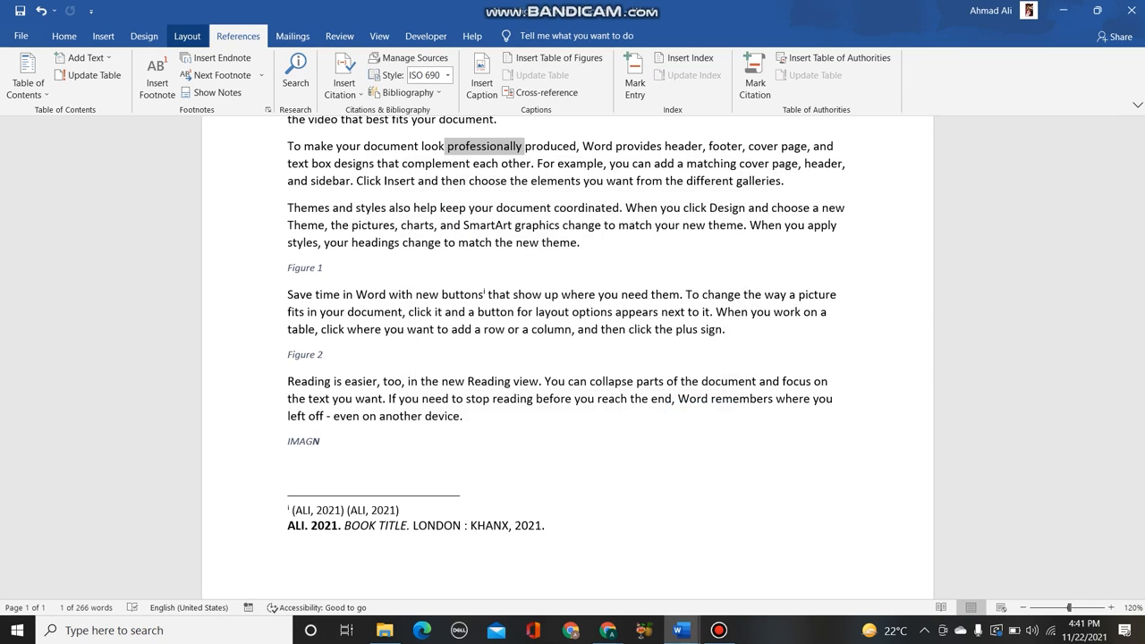
# - Show the paragraph marks and other hidden formatting symbols in the document
pyautogui.click(144, 36)
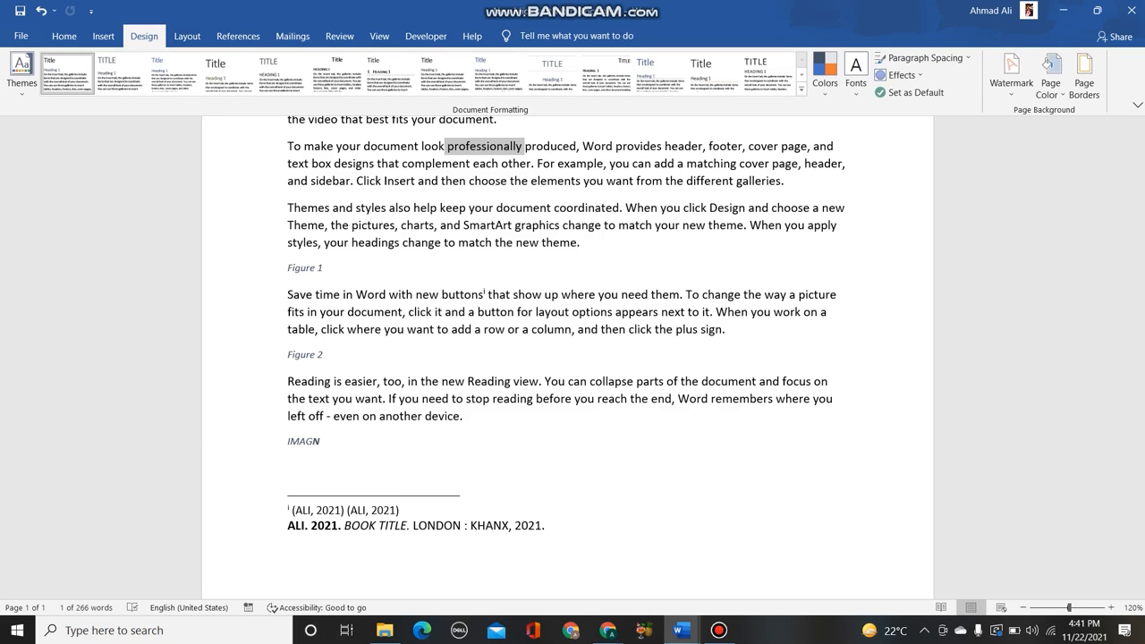
pyautogui.click(103, 36)
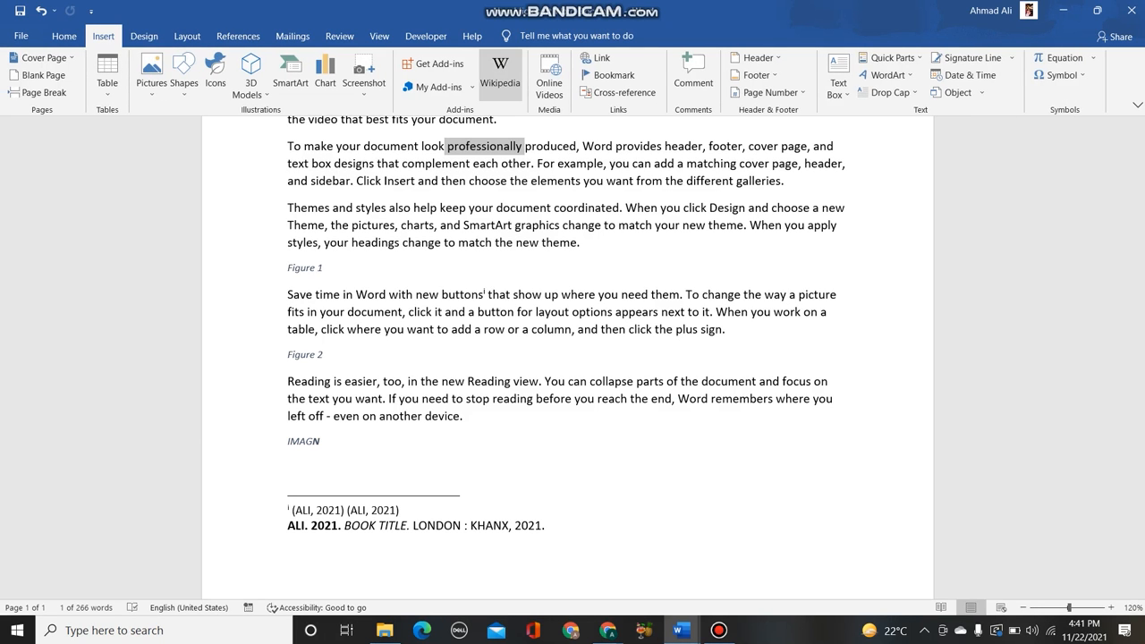
pyautogui.click(63, 36)
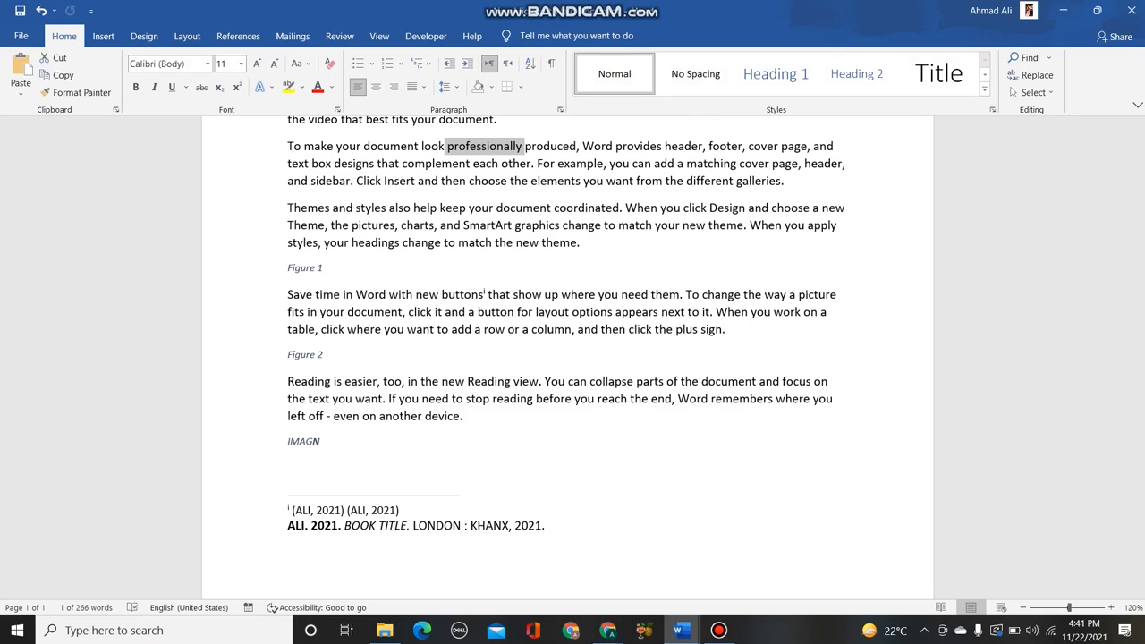
pyautogui.click(552, 63)
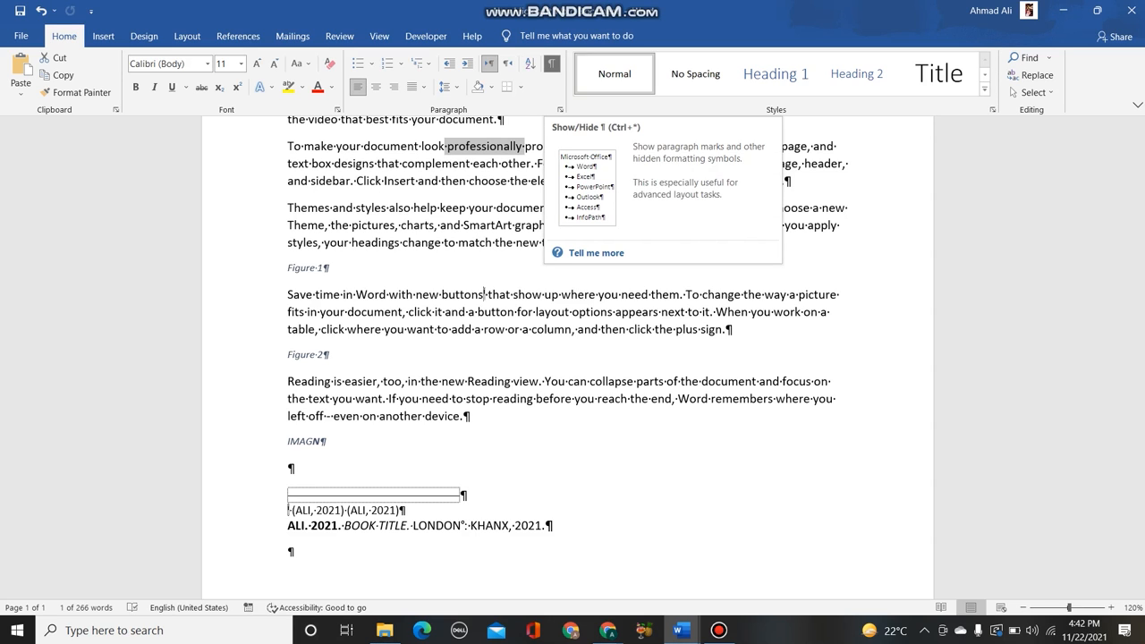
# - Undo the recent edits, removing the table of figures, the captions and the bibliography and restoring the APA citation style
pyautogui.hotkey('ctrl', 'z')
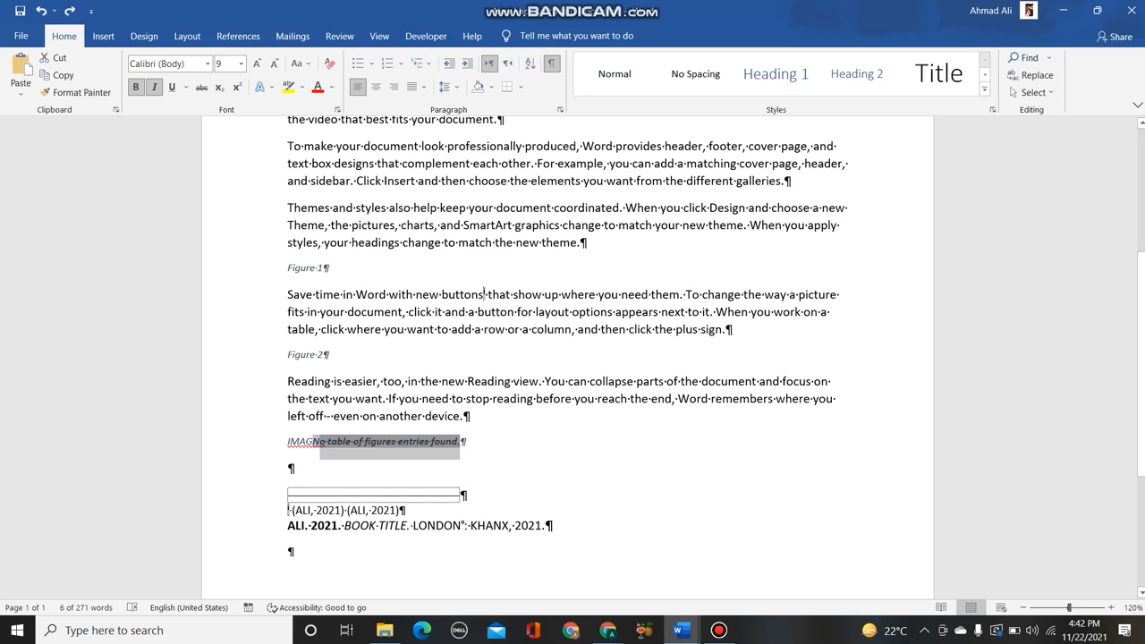
pyautogui.hotkey('ctrl', 'z')
pyautogui.hotkey('alt', 's')
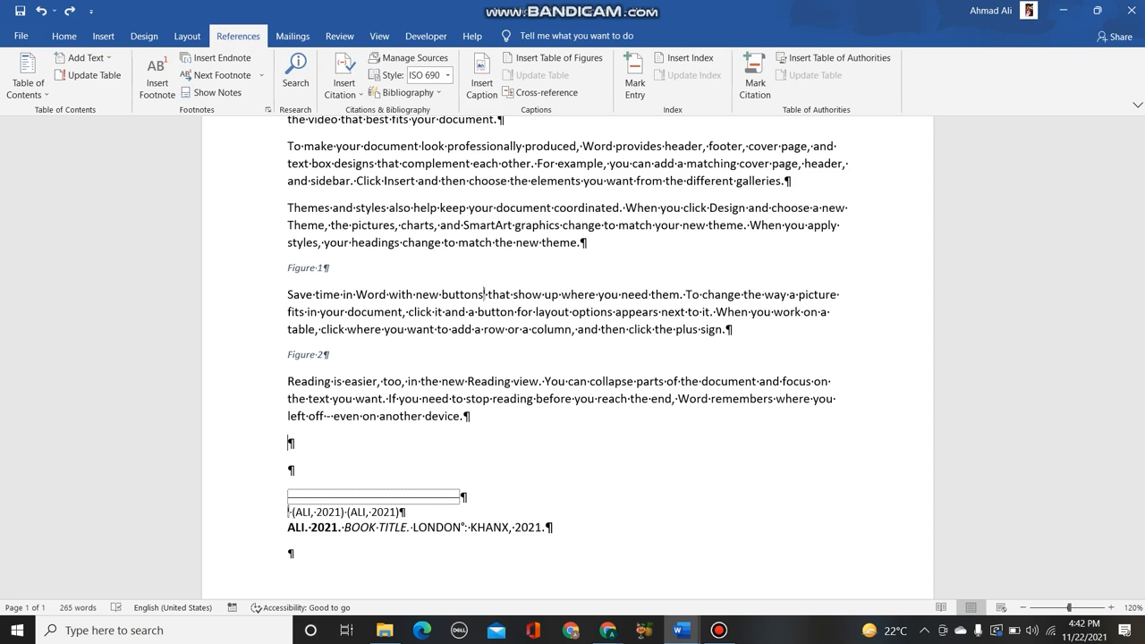
pyautogui.hotkey('ctrl', 'z')
pyautogui.hotkey('ctrl', 'z')
pyautogui.hotkey('ctrl', 'z')
pyautogui.hotkey('ctrl', 'z')
pyautogui.hotkey('ctrl', 'z')
pyautogui.hotkey('ctrl', 'z')
pyautogui.hotkey('ctrl', 'z')
pyautogui.hotkey('ctrl', 'z')
pyautogui.hotkey('ctrl', 'z')
pyautogui.hotkey('ctrl', 'z')
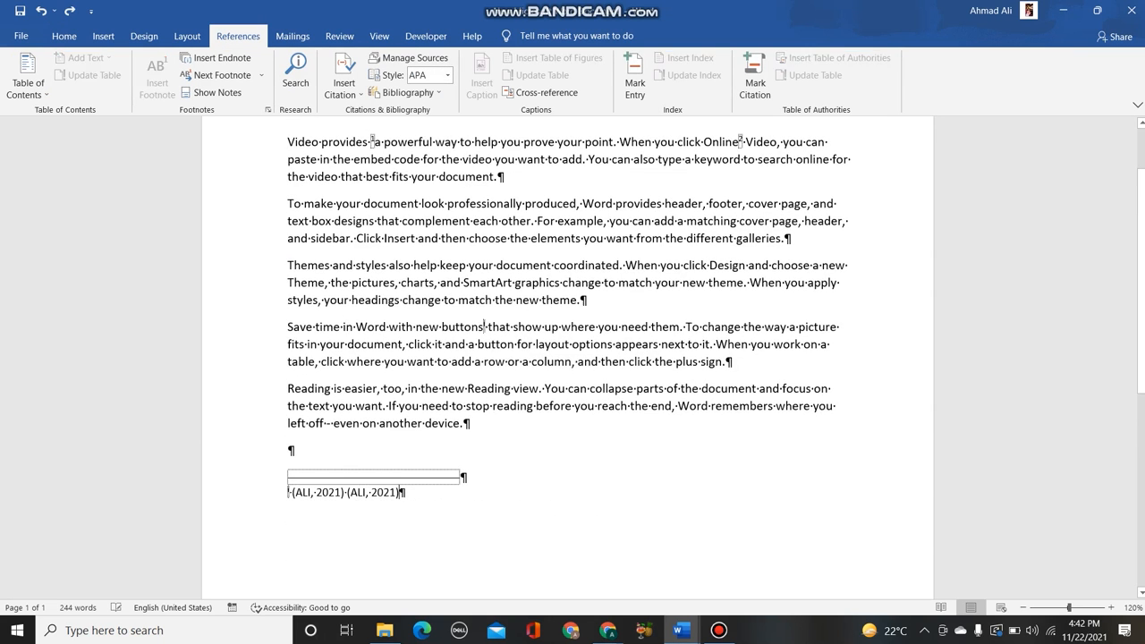
# - Undo the citations, endnote, footnotes and sample paragraphs back to the plain =RAND() line
pyautogui.hotkey('ctrl', 'z')
pyautogui.hotkey('ctrl', 'z')
pyautogui.hotkey('ctrl', 'z')
pyautogui.hotkey('ctrl', 'z')
pyautogui.hotkey('ctrl', 'z')
pyautogui.hotkey('ctrl', 'z')
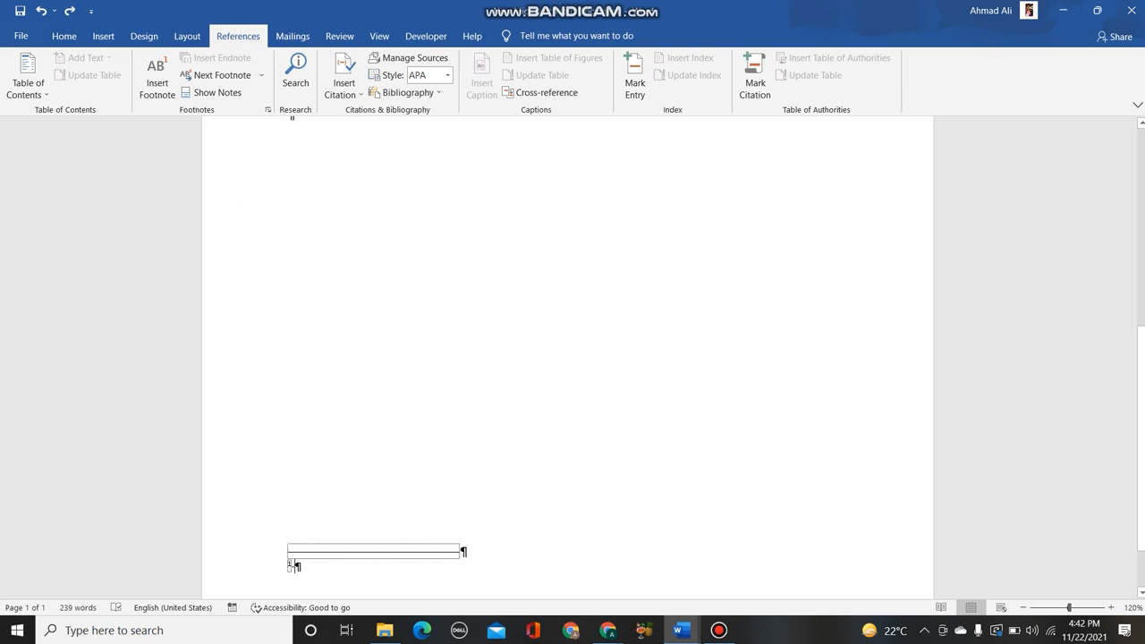
pyautogui.scroll(10, 372, 225)
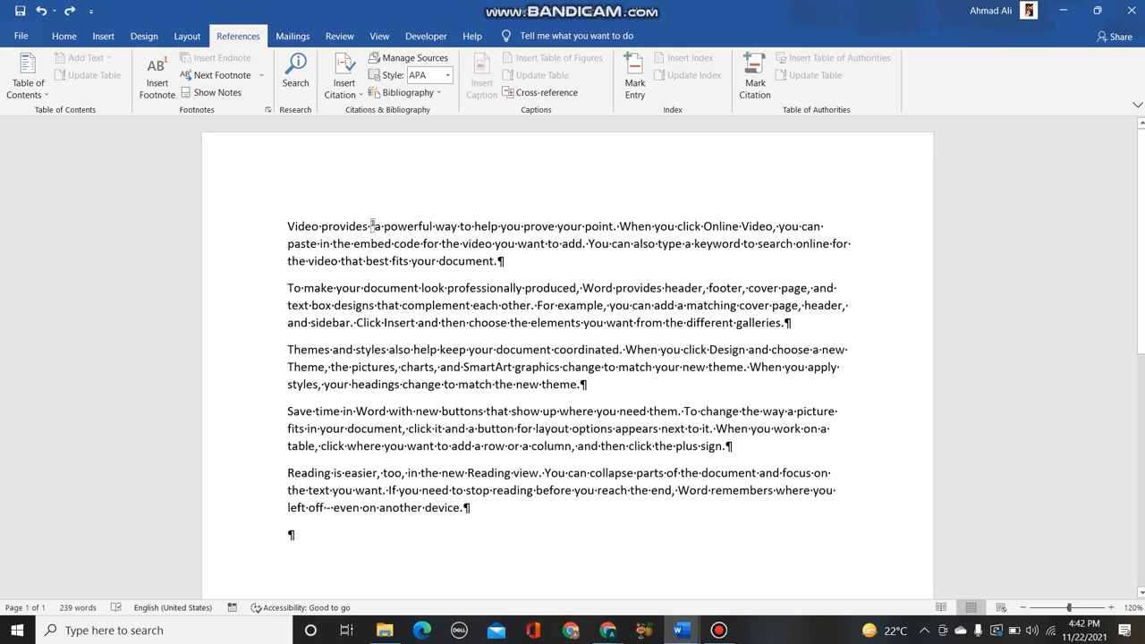
pyautogui.doubleClick(371, 226)
pyautogui.hotkey('ctrl', 'z')
pyautogui.hotkey('ctrl', 'z')
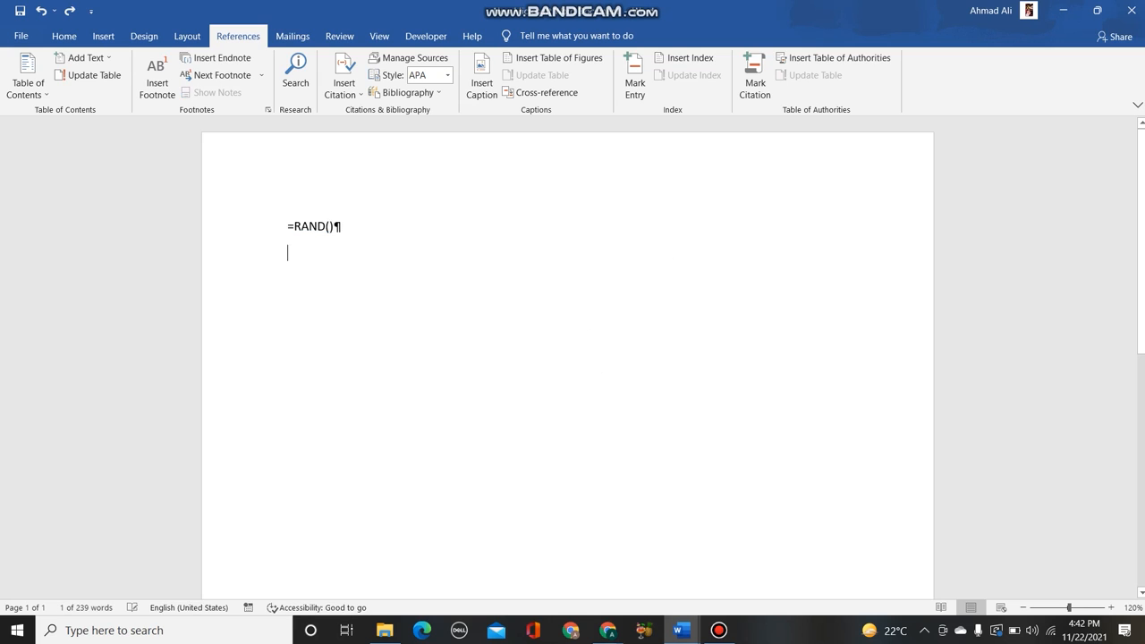
# - Create a new blank document, insert a page break to start a second page, and hide the formatting marks
pyautogui.hotkey('ctrl', 'n')
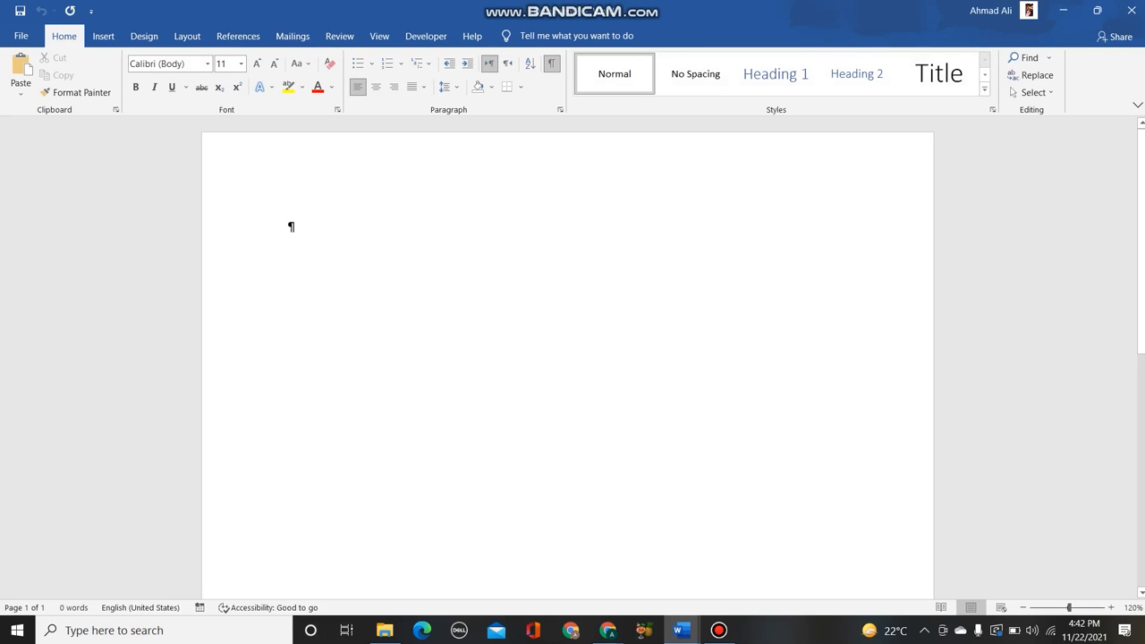
pyautogui.scroll(-3, 568, 358)
pyautogui.hotkey('ctrl', 'Return')
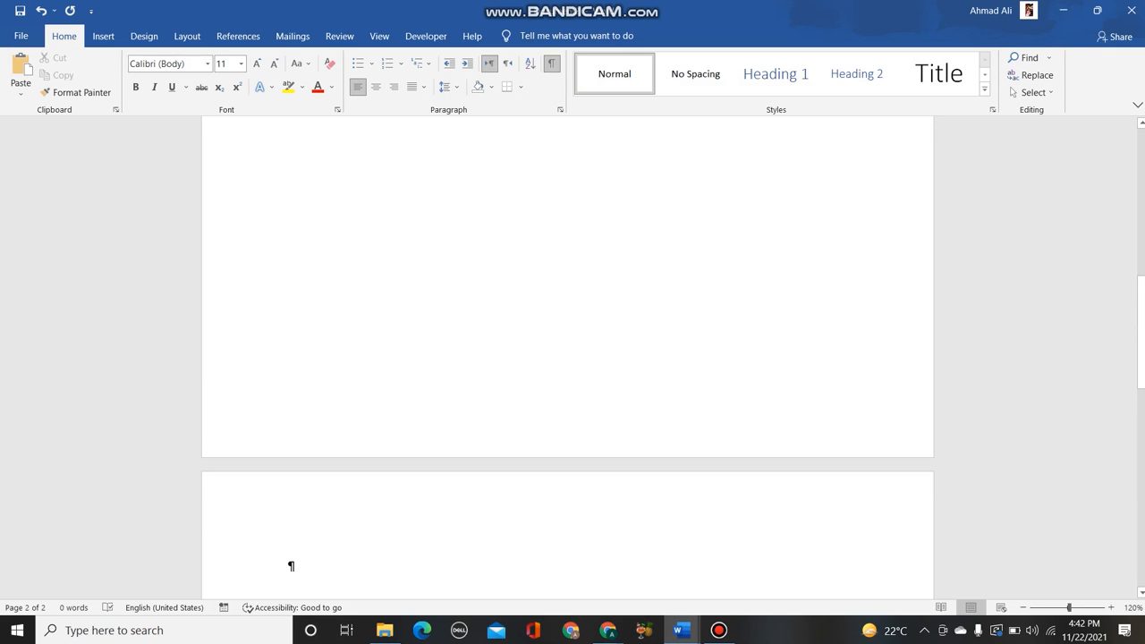
pyautogui.hotkey('ctrl', 'shift', '8')
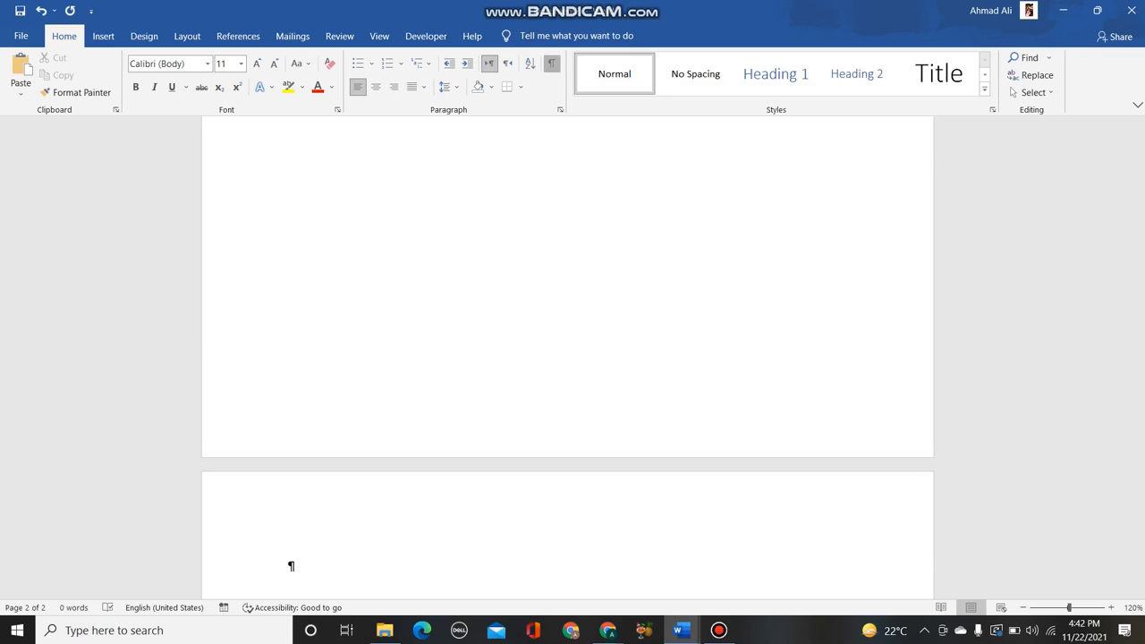
# - Generate sample paragraphs on the second page with =RAND()
pyautogui.write('=')
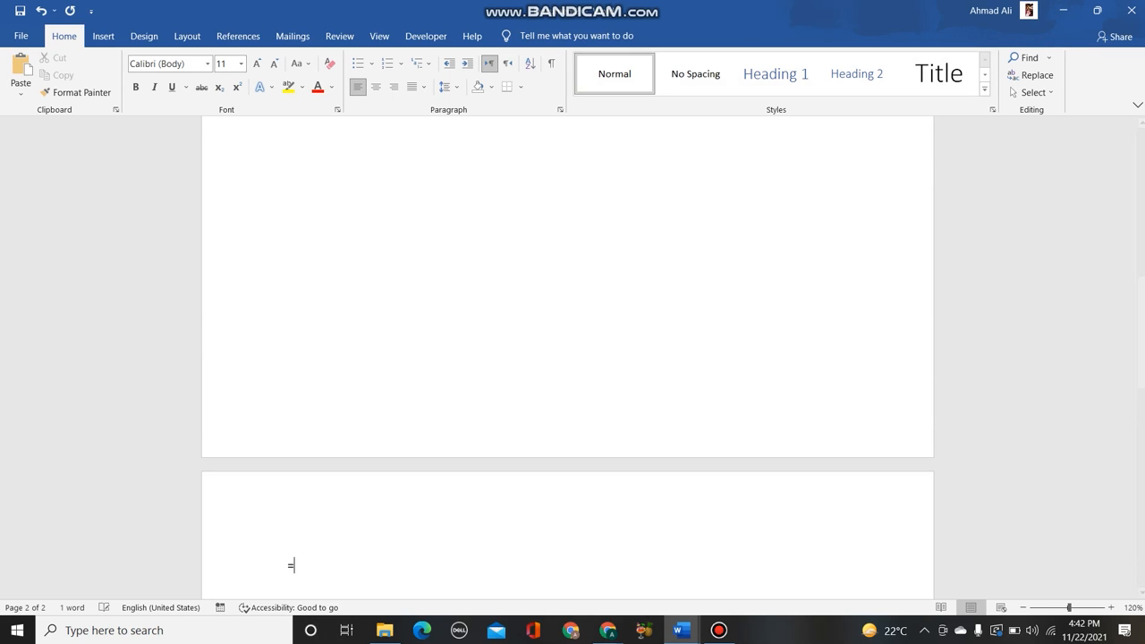
pyautogui.write('RAND()')
pyautogui.press('Return')
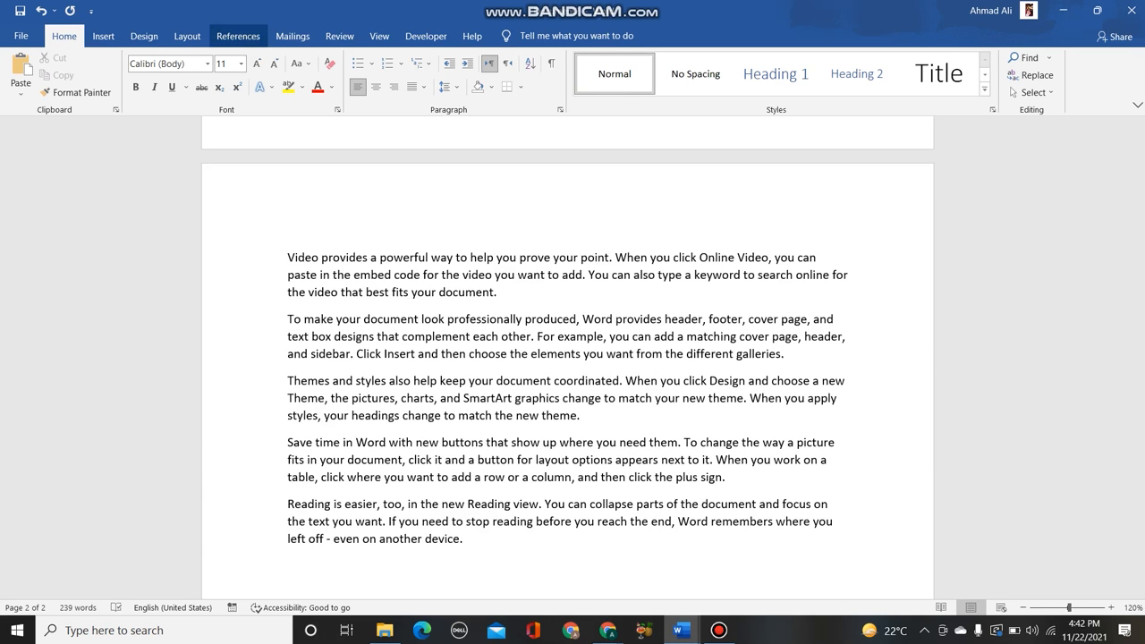
# - Mark an index entry with the main entry ABC for the current page below the sample paragraphs
pyautogui.click(237, 36)
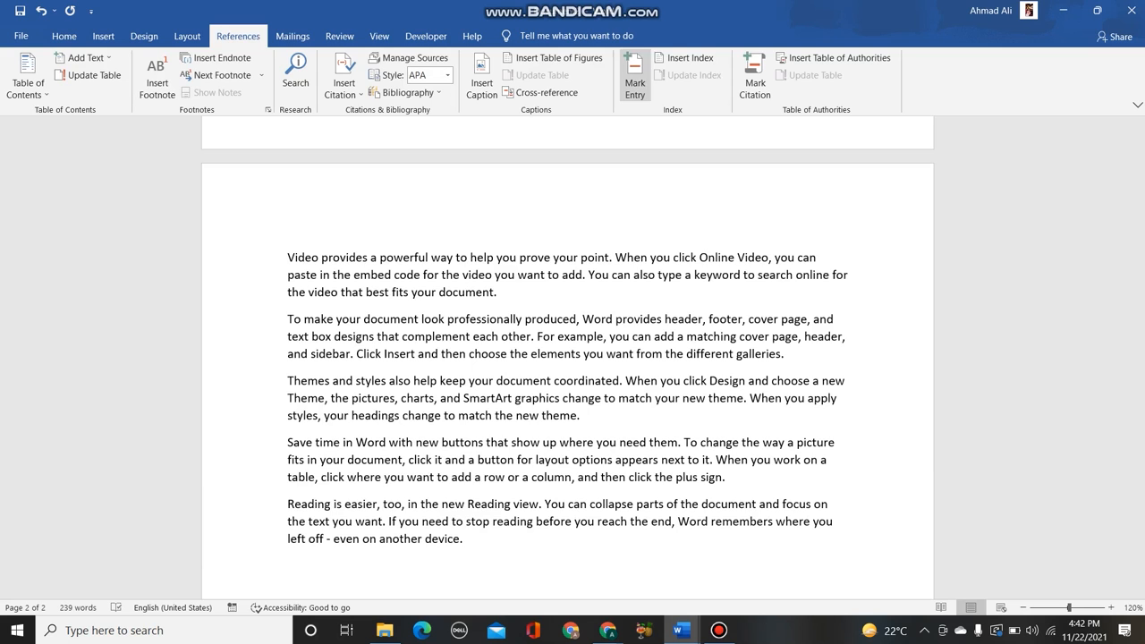
pyautogui.click(635, 76)
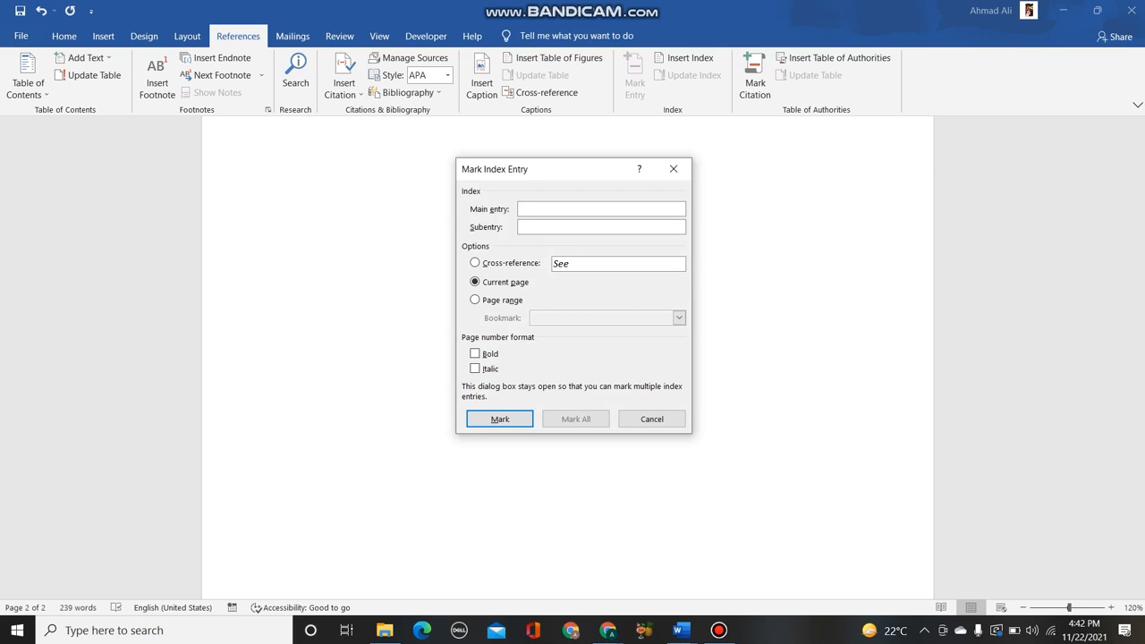
pyautogui.write('A')
pyautogui.write('BS')
pyautogui.press('Return')
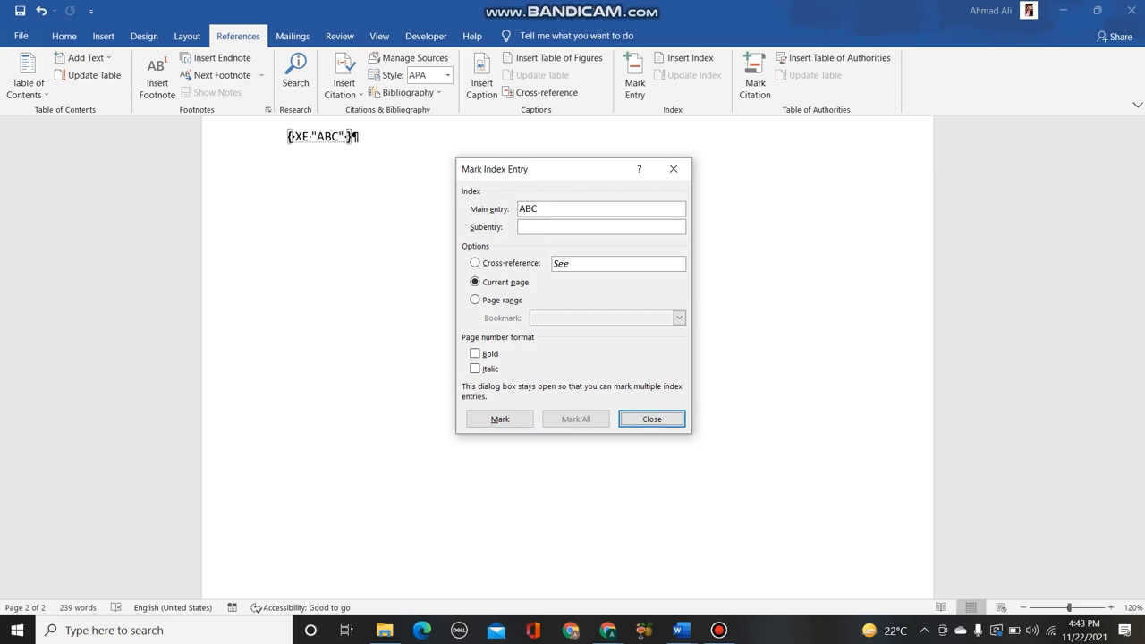
pyautogui.click(652, 418)
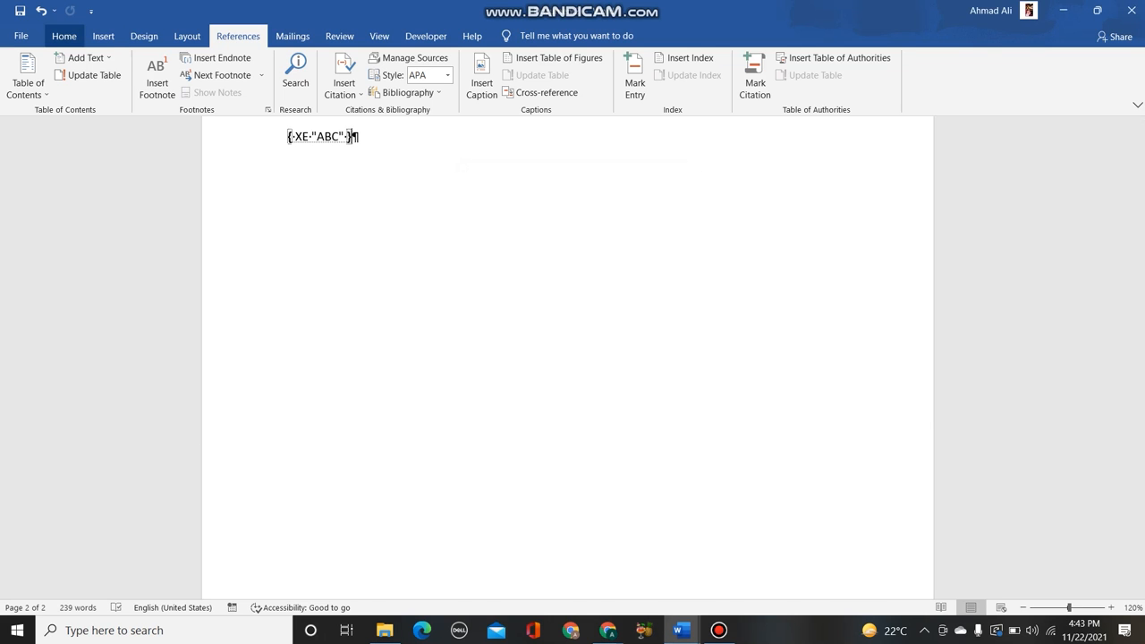
# - Hide the formatting marks so the index entry field code is not displayed
pyautogui.click(64, 36)
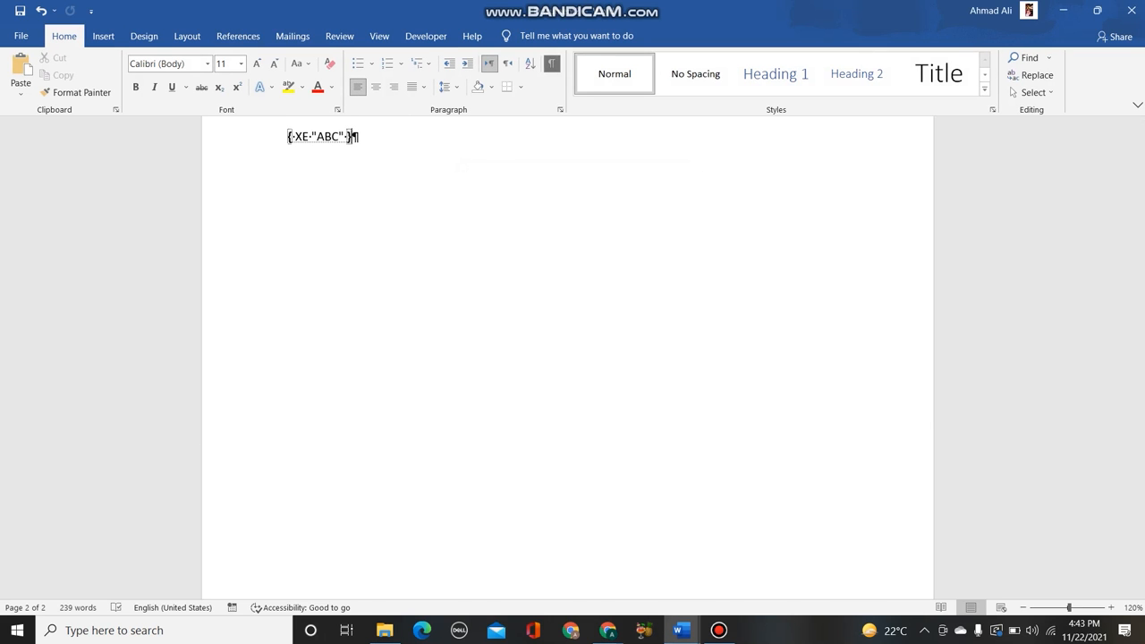
pyautogui.hotkey('ctrl', 'shift', '8')
pyautogui.scroll(9, 568, 358)
pyautogui.scroll(5, 567, 358)
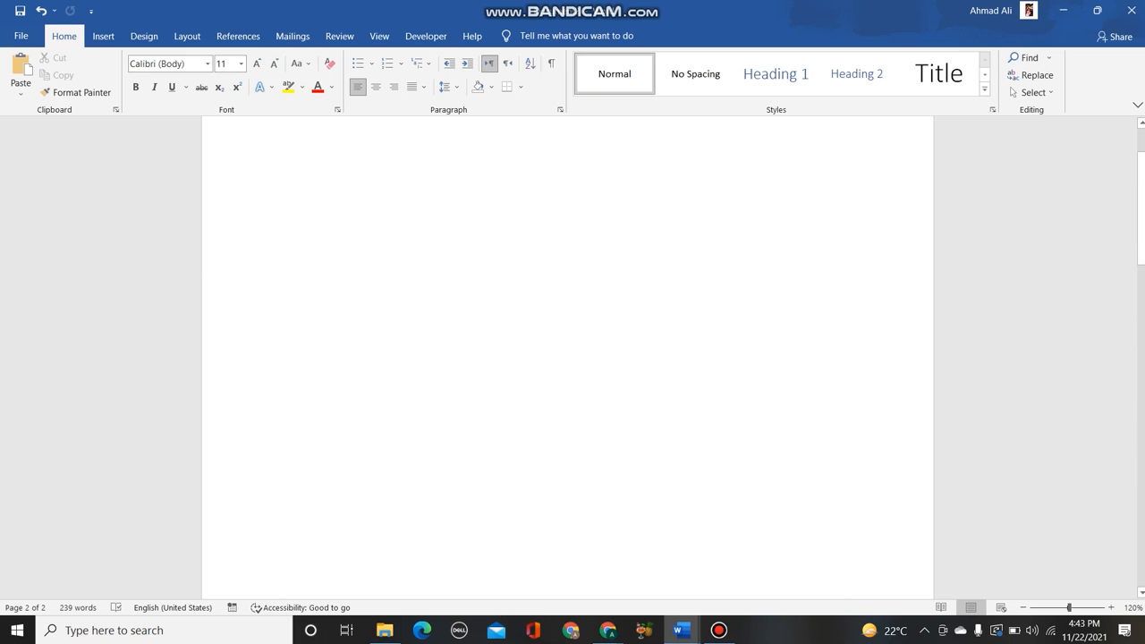
pyautogui.scroll(-12, 567, 358)
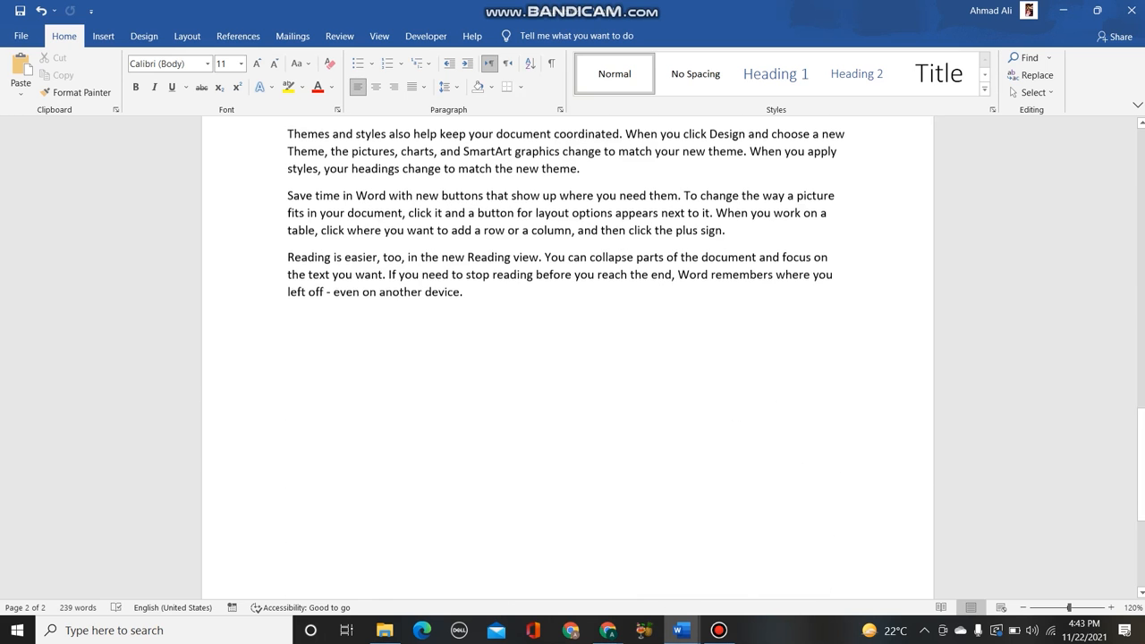
# - Insert an indented two-column index in the "From template" format below the last paragraph
pyautogui.click(103, 37)
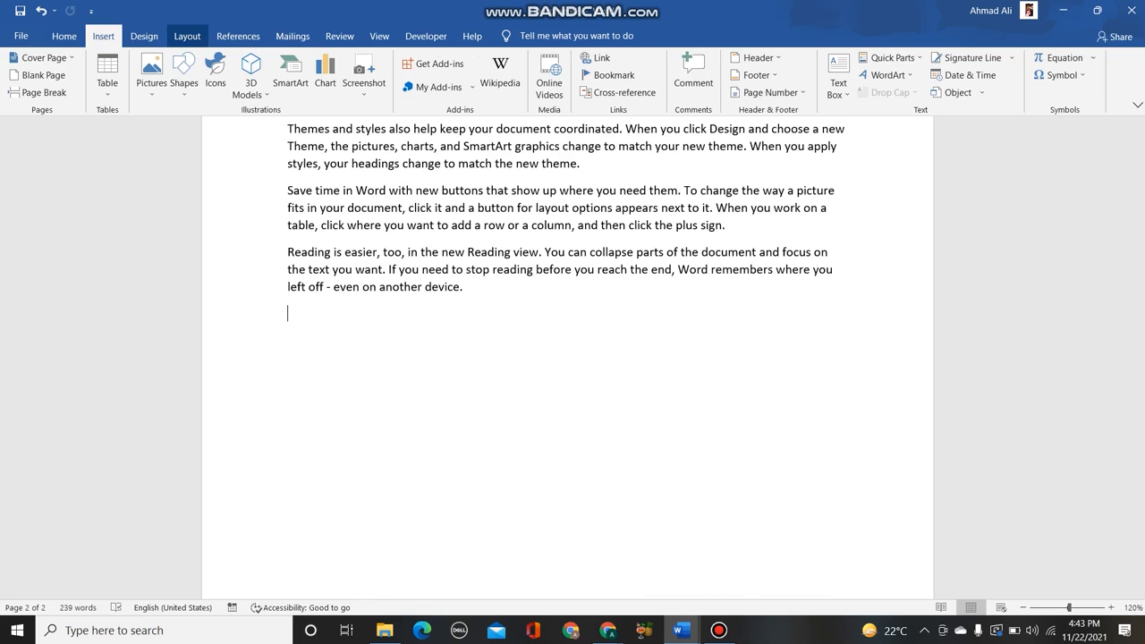
pyautogui.click(238, 36)
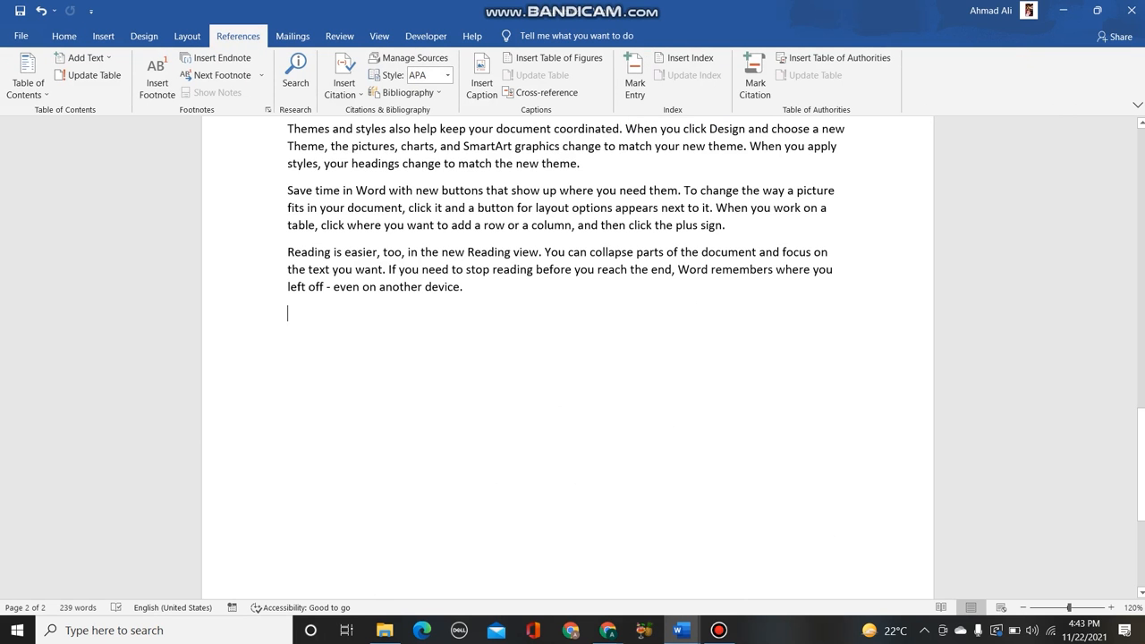
pyautogui.scroll(2, 567, 269)
pyautogui.scroll(2, 567, 269)
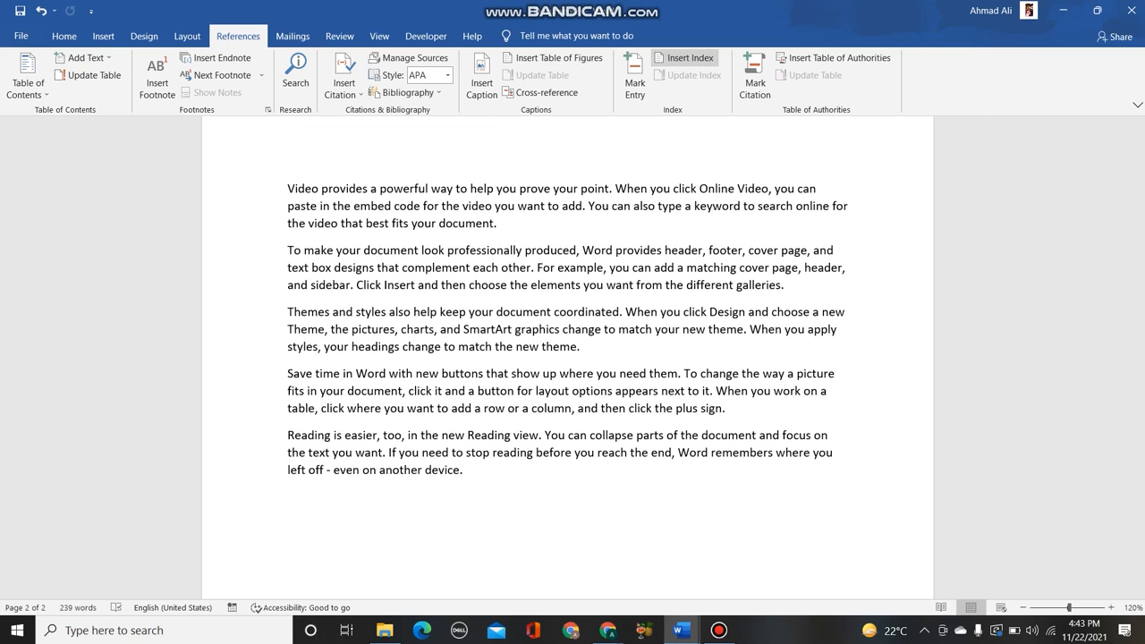
pyautogui.click(684, 57)
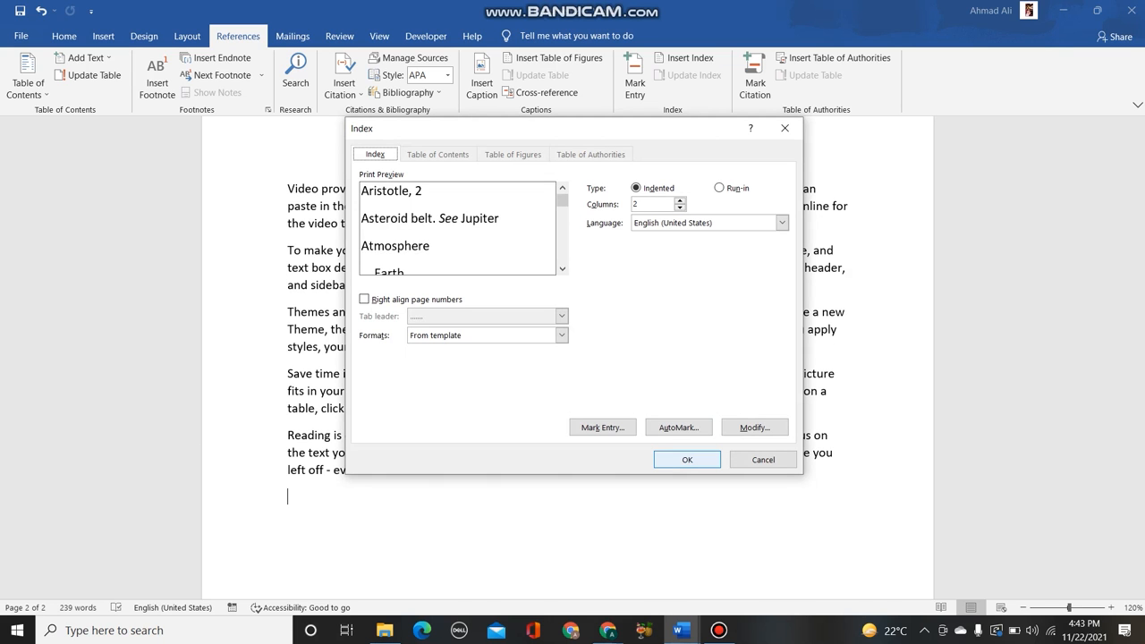
pyautogui.click(688, 459)
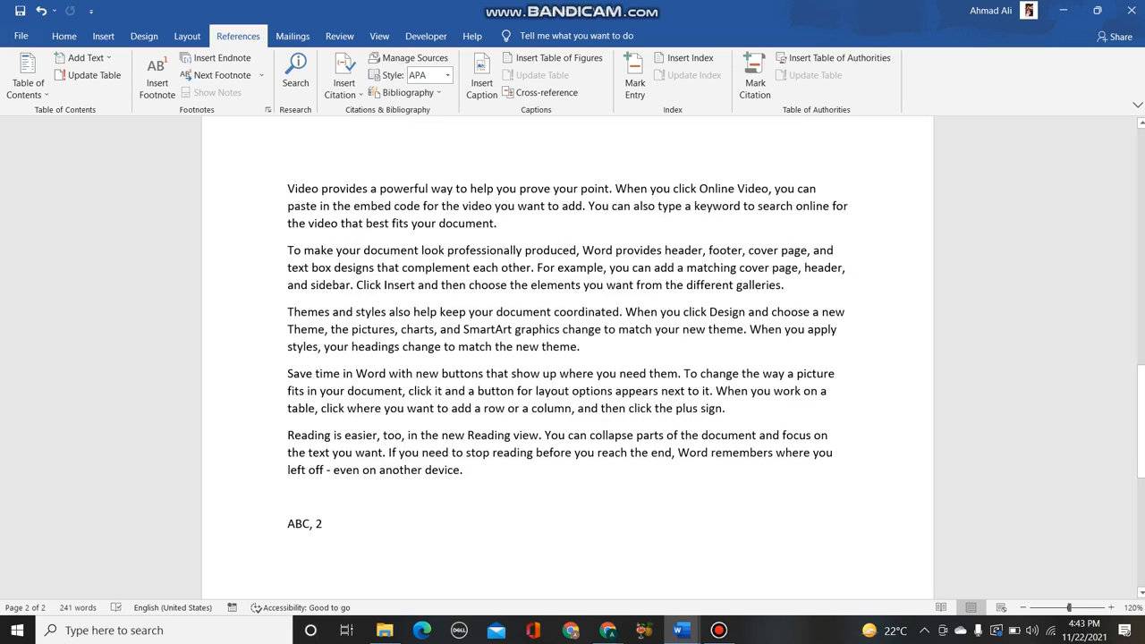
pyautogui.moveTo(34, 126)
pyautogui.mouseDown()
pyautogui.moveTo(419, 133)
pyautogui.moveTo(452, 116)
pyautogui.moveTo(458, 50)
pyautogui.moveTo(357, 14)
pyautogui.moveTo(308, 100)
pyautogui.moveTo(329, 116)
pyautogui.mouseUp()
pyautogui.click(311, 125)
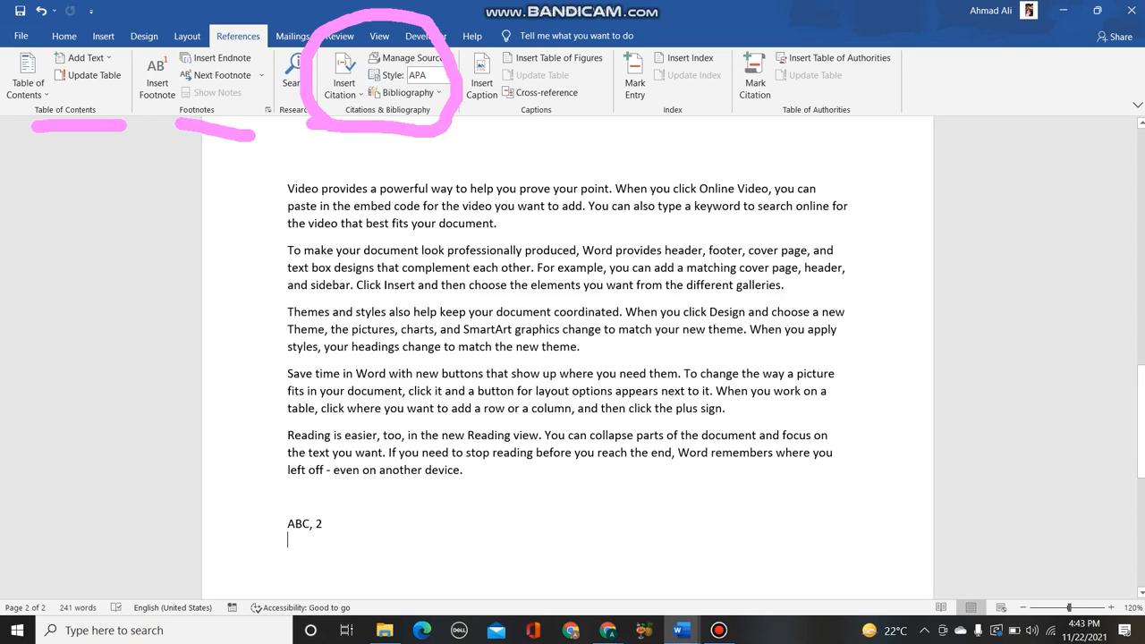
pyautogui.moveTo(435, 117)
pyautogui.mouseDown()
pyautogui.moveTo(447, 135)
pyautogui.moveTo(497, 141)
pyautogui.moveTo(617, 68)
pyautogui.moveTo(422, 40)
pyautogui.moveTo(415, 59)
pyautogui.mouseUp()
pyautogui.press('Escape')
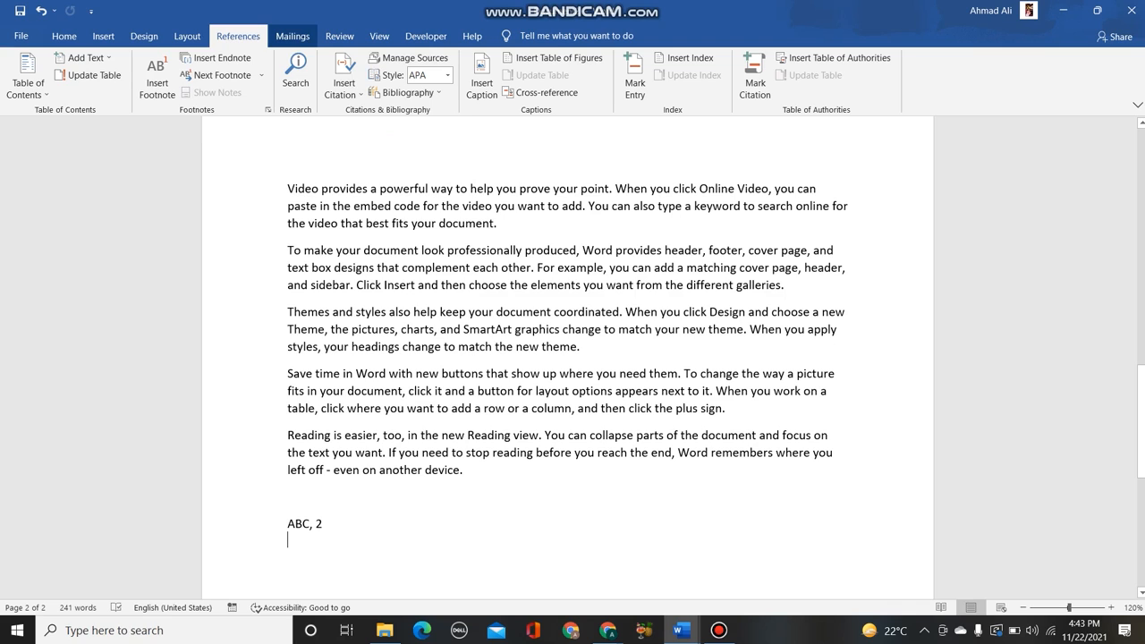
pyautogui.moveTo(299, 27)
pyautogui.mouseDown()
pyautogui.moveTo(347, 1)
pyautogui.moveTo(347, 31)
pyautogui.moveTo(422, 7)
pyautogui.moveTo(432, 18)
pyautogui.moveTo(438, 46)
pyautogui.moveTo(340, 53)
pyautogui.mouseUp()
pyautogui.click(407, 21)
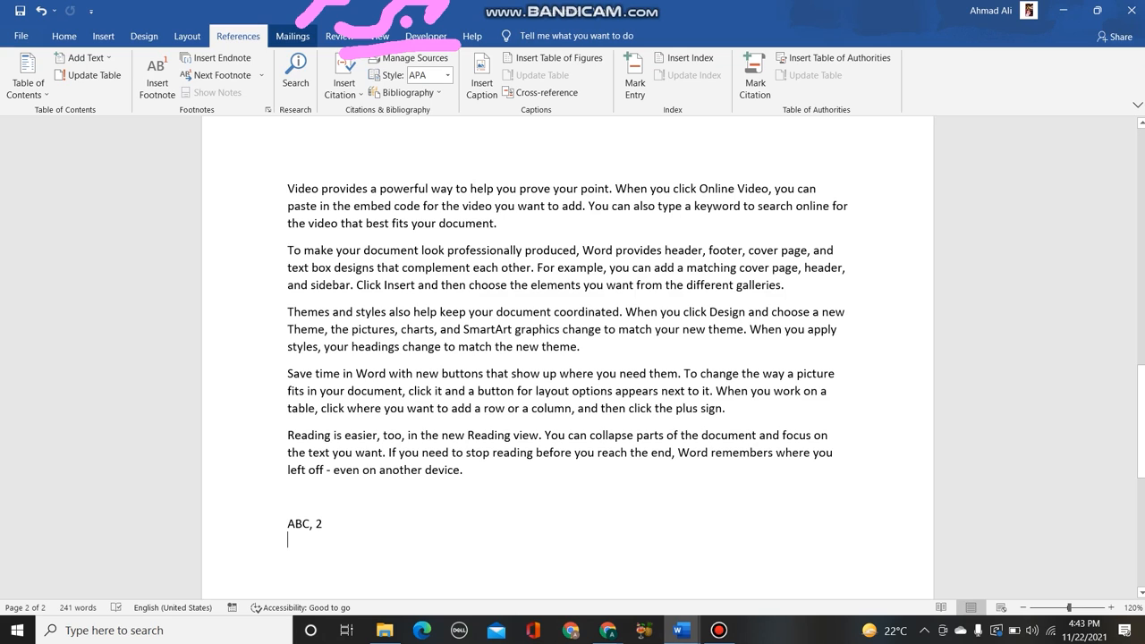